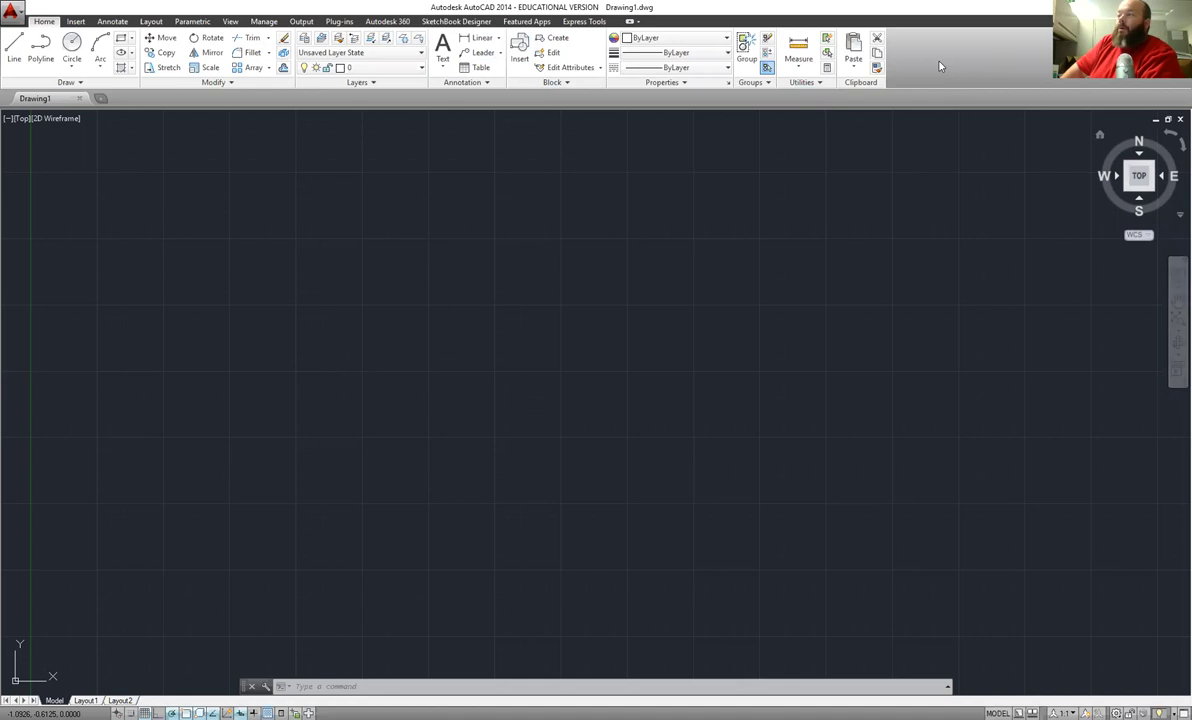
Turn on the 3D Tools ribbon tab through Show Tabs
{"action": "right_click", "coordinate": [772, 64]}
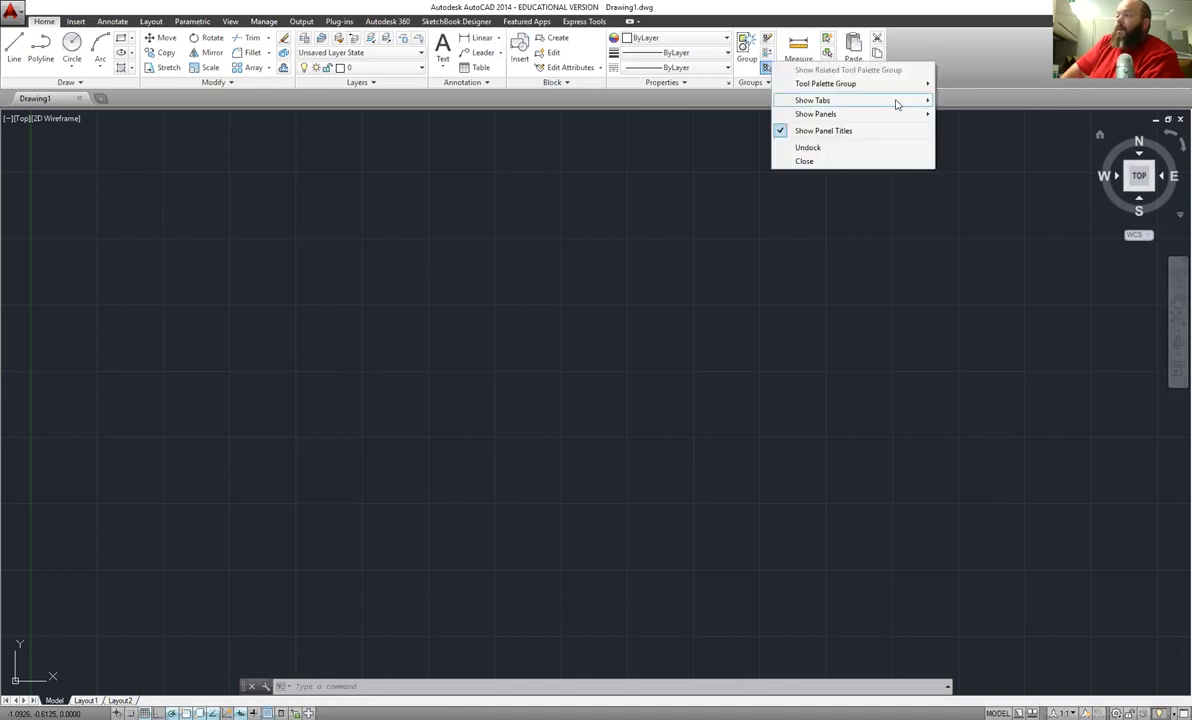
{"action": "mouse_move", "coordinate": [897, 103]}
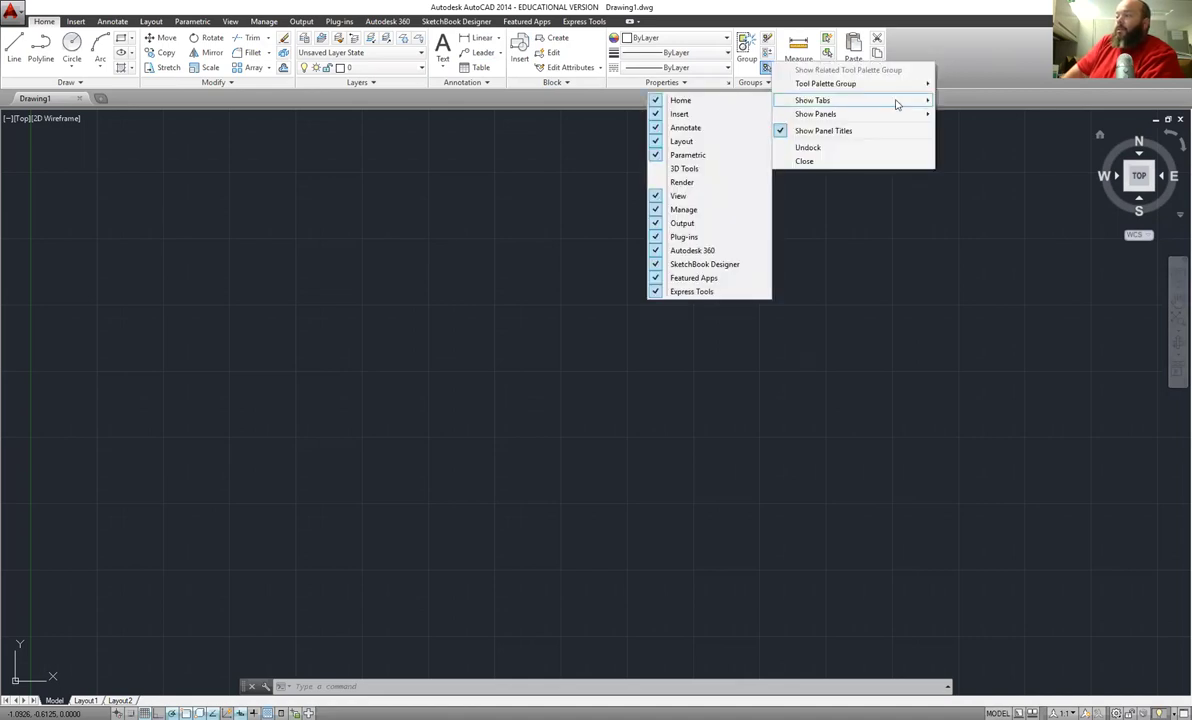
{"action": "left_click", "coordinate": [699, 170]}
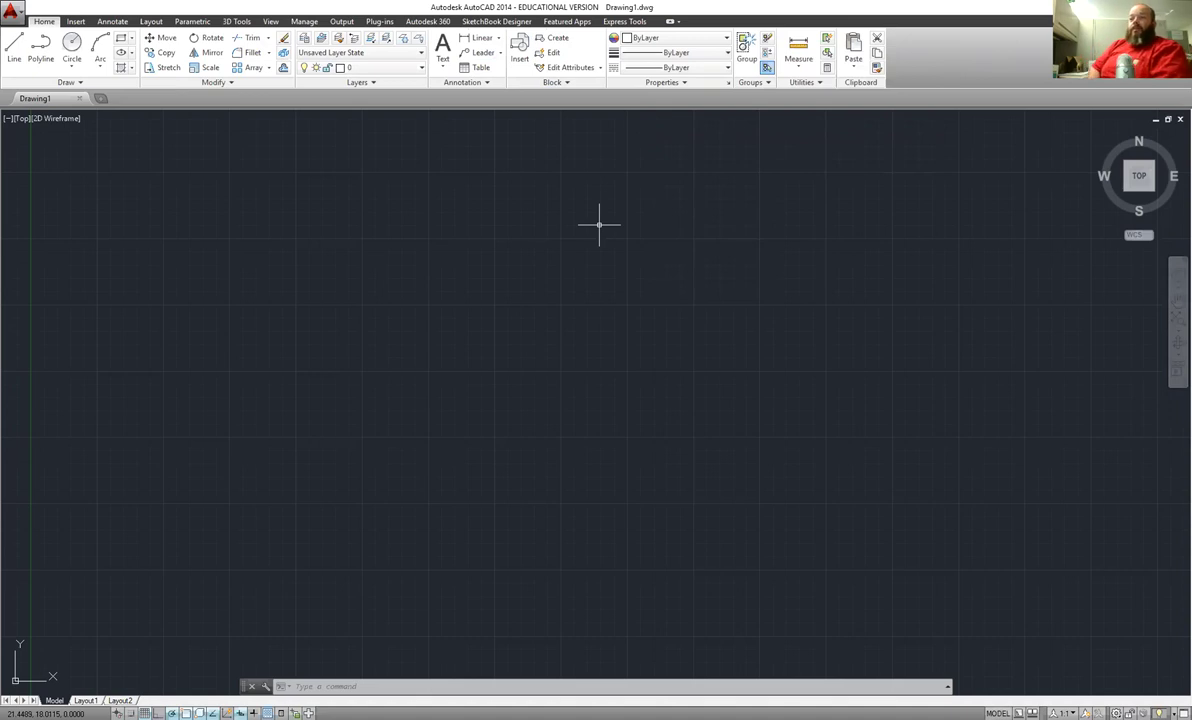
Switch the empty drawing to the SW Isometric view
{"action": "left_click", "coordinate": [268, 23]}
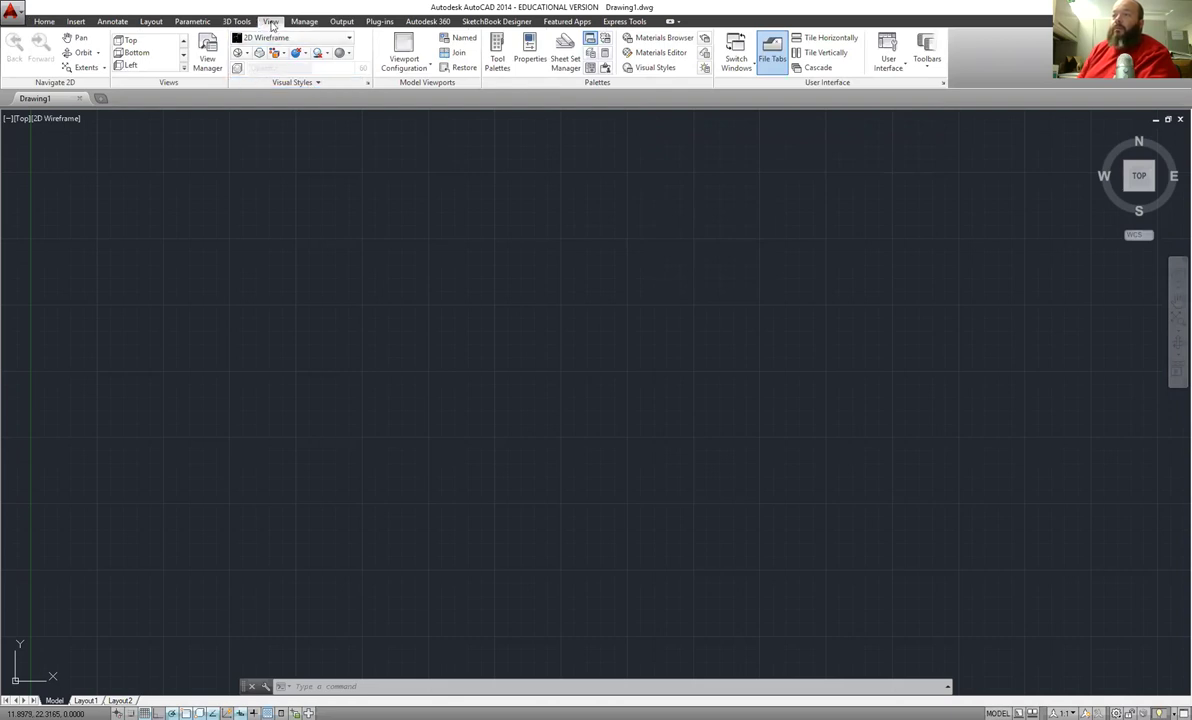
{"action": "left_click", "coordinate": [184, 69]}
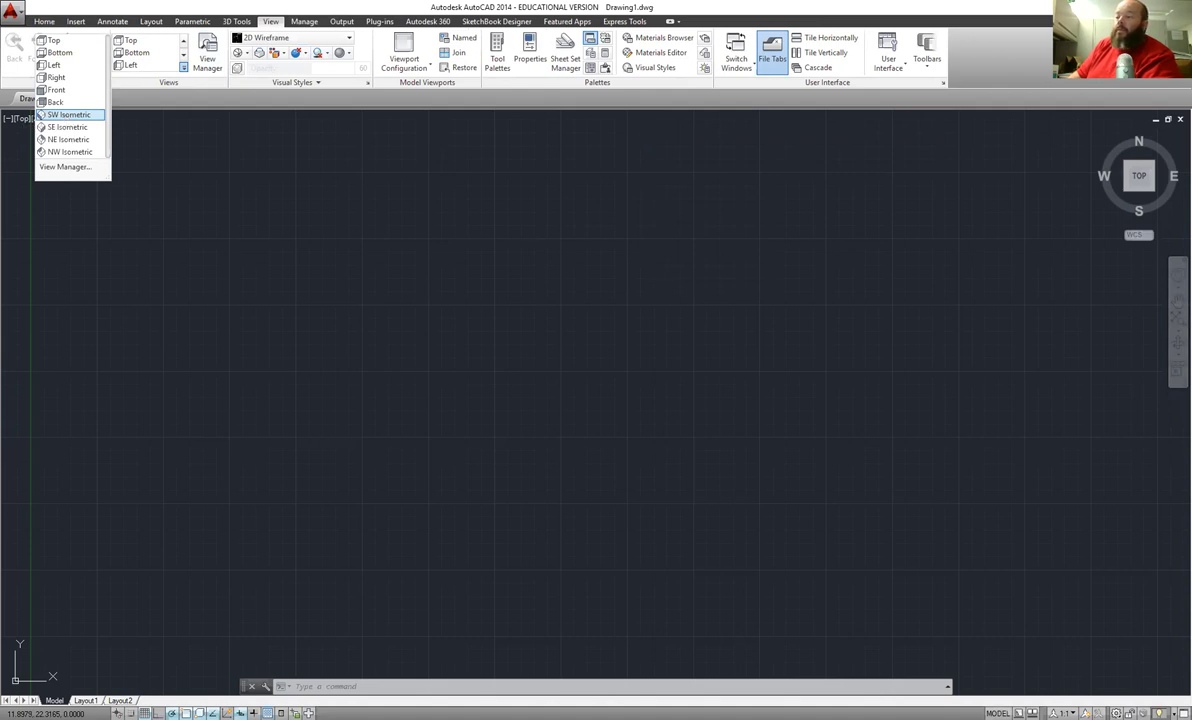
{"action": "left_click", "coordinate": [66, 116]}
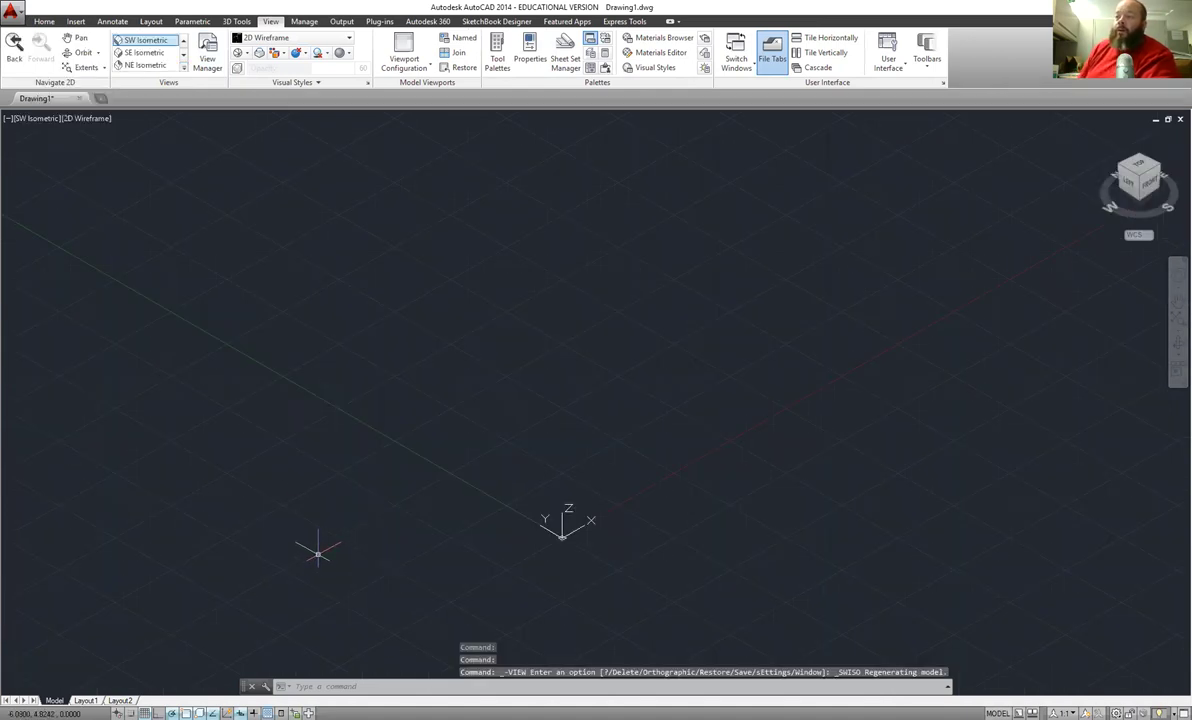
Apply the Wireframe visual style to the isometric viewport
{"action": "left_click", "coordinate": [349, 41]}
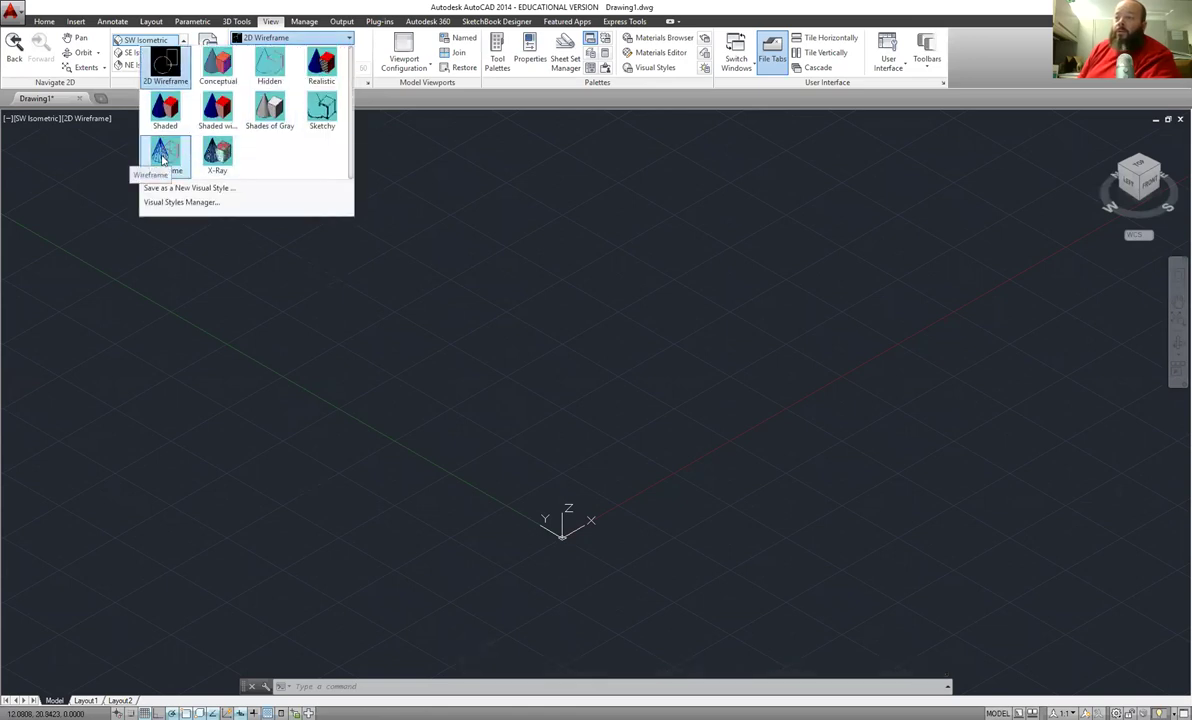
{"action": "left_click", "coordinate": [163, 160]}
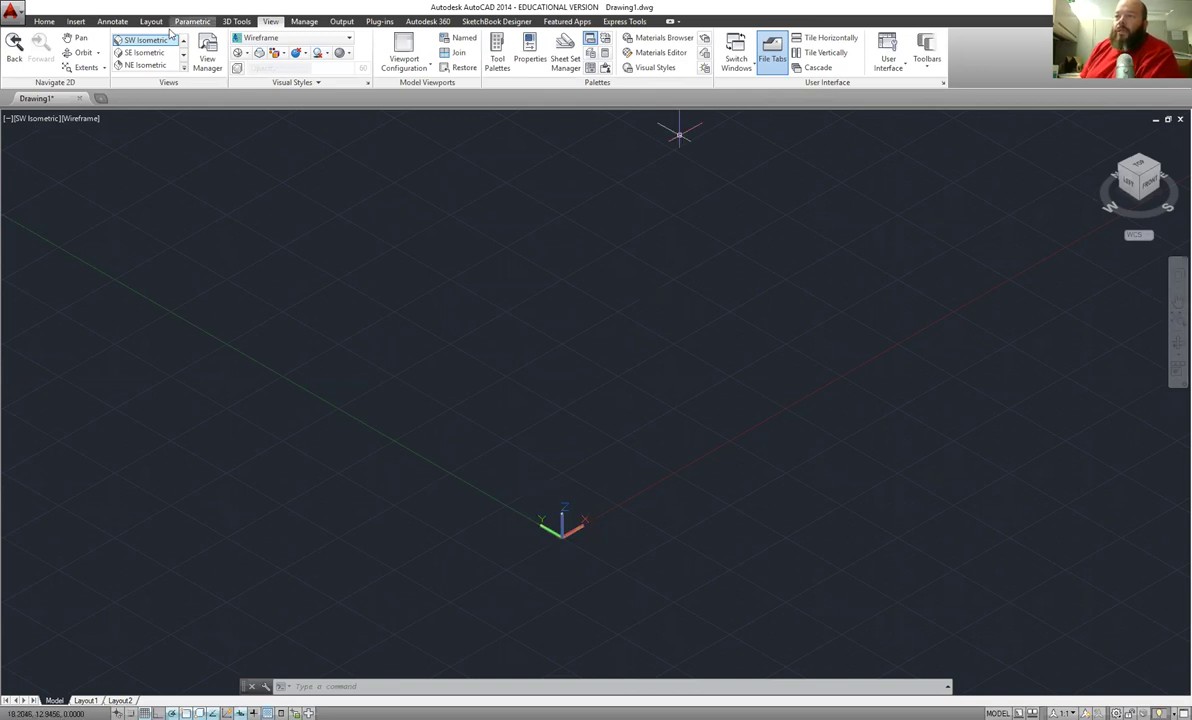
Start the base outline with line edges of 3.5, 3 and 3.5 units
{"action": "left_click", "coordinate": [47, 22]}
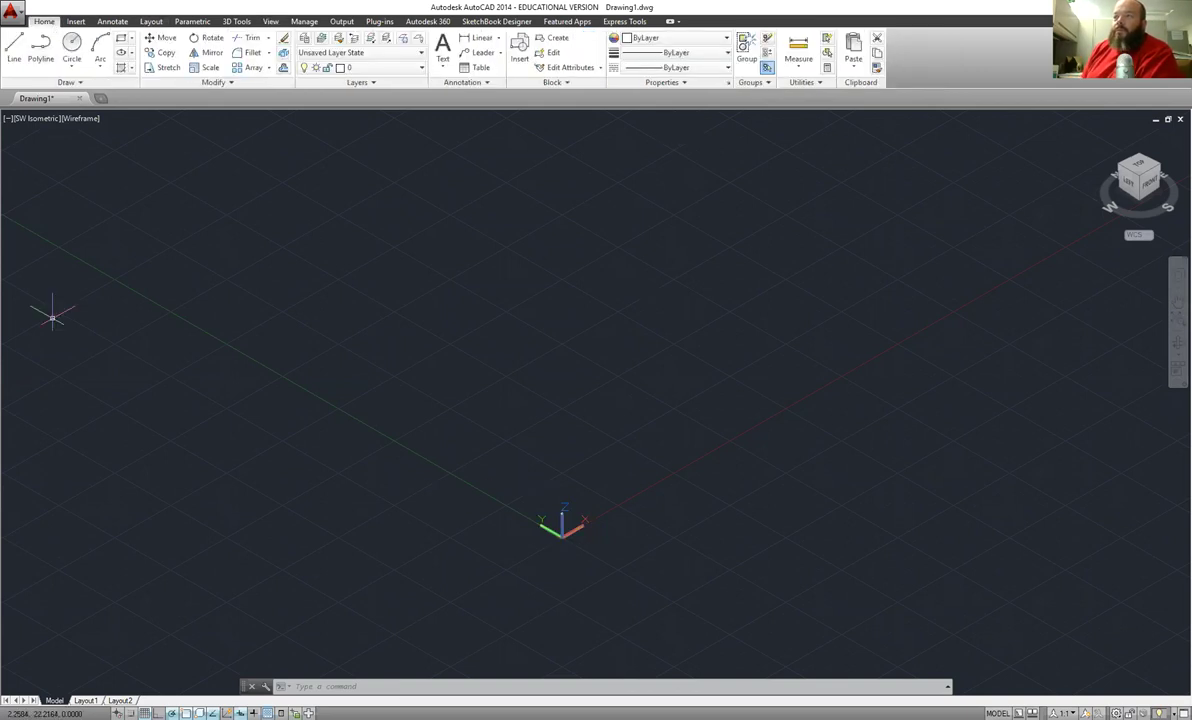
{"action": "left_click", "coordinate": [18, 47]}
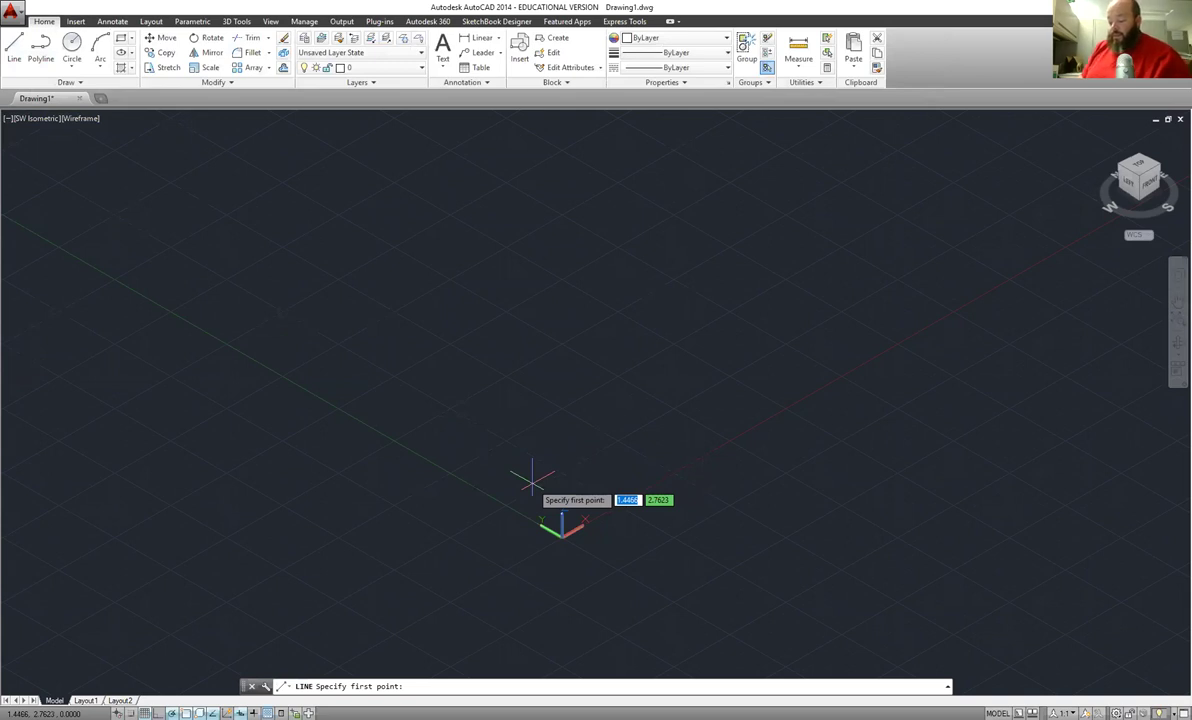
{"action": "left_click", "coordinate": [532, 480]}
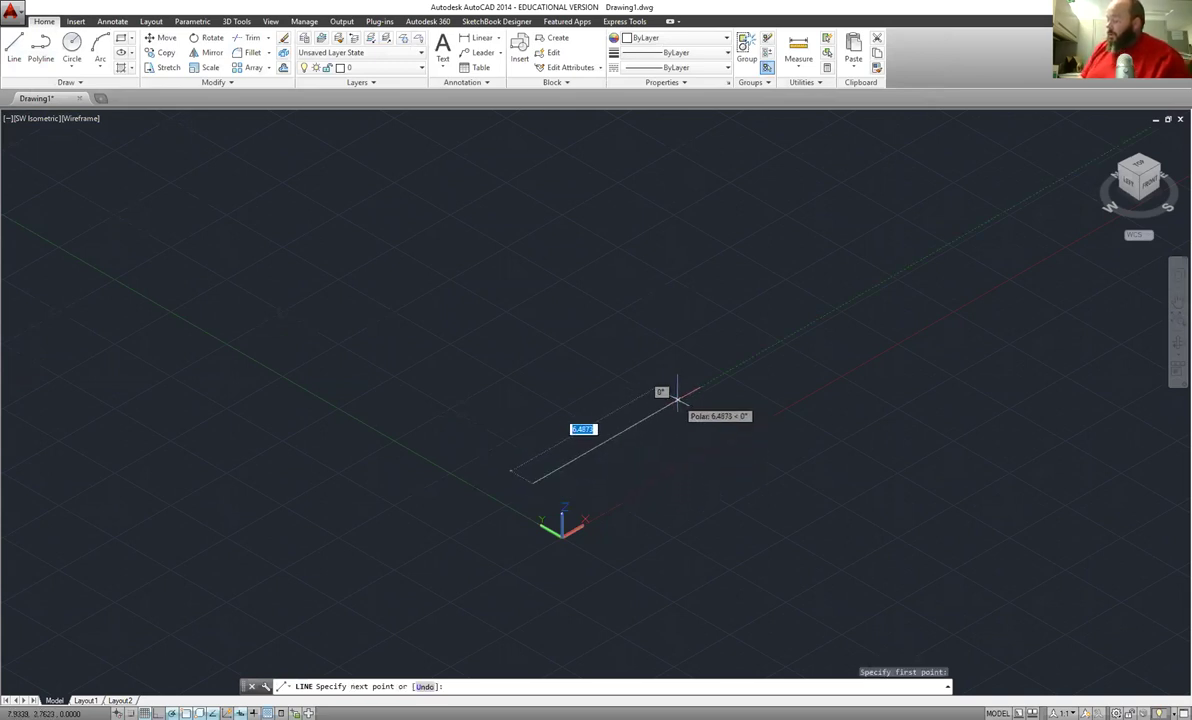
{"action": "type", "text": "3.5"}
{"action": "key", "text": "Return"}
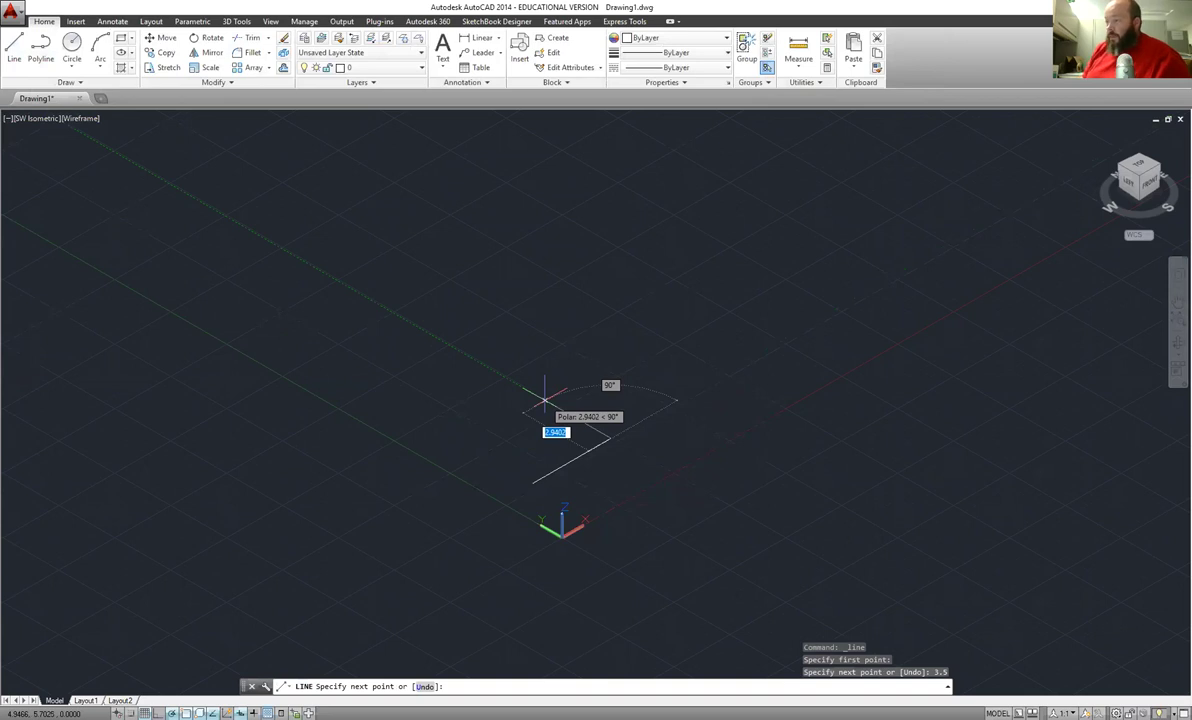
{"action": "type", "text": "3"}
{"action": "key", "text": "Return"}
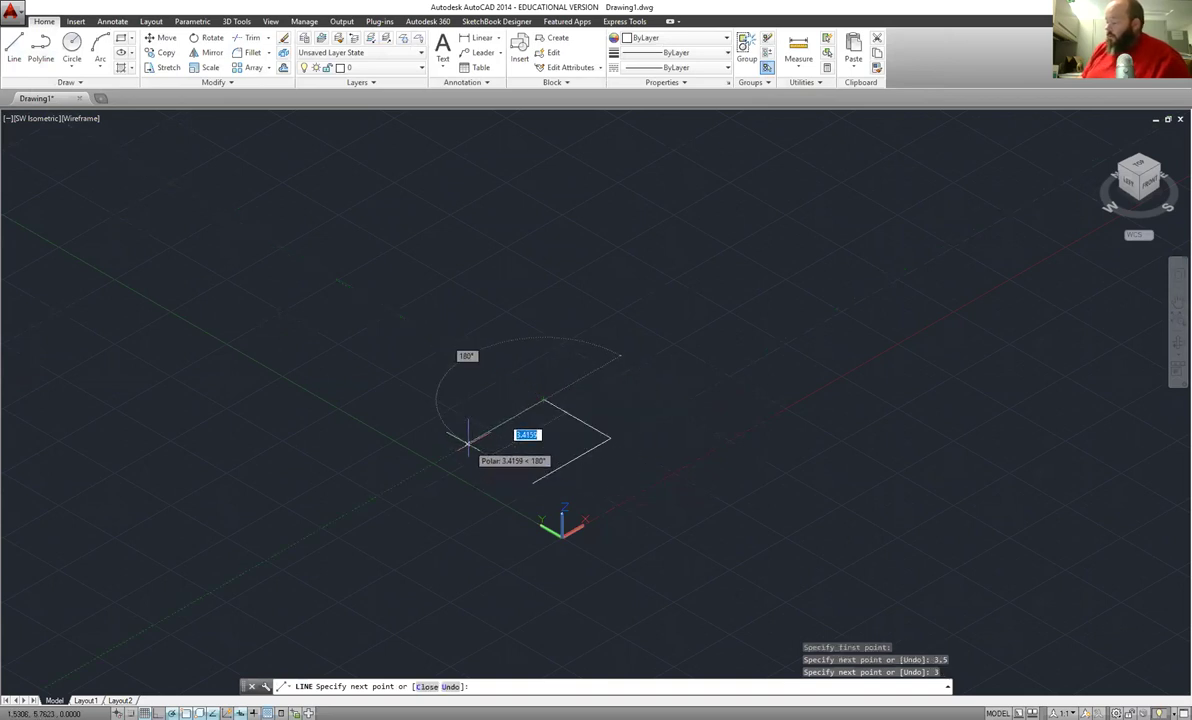
{"action": "type", "text": "3.5"}
{"action": "key", "text": "Return"}
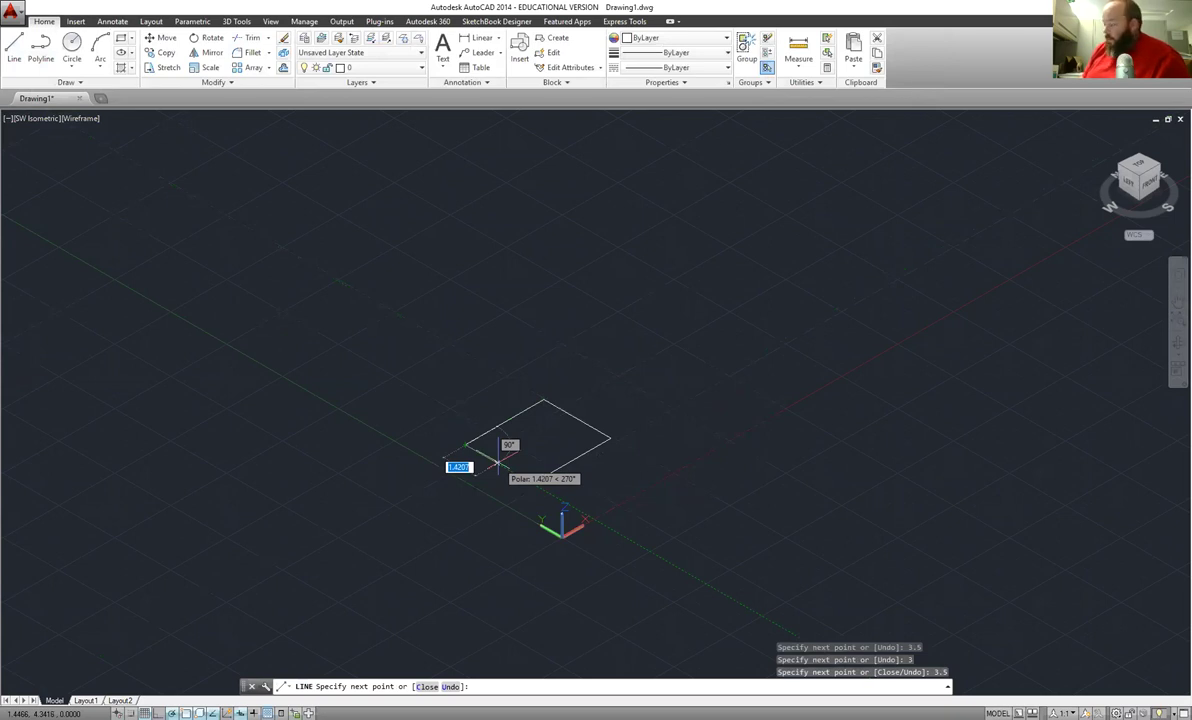
Finish the notched outline with edges of .75, 1.5, 1.5, 1 and .5 units
{"action": "type", "text": ".75"}
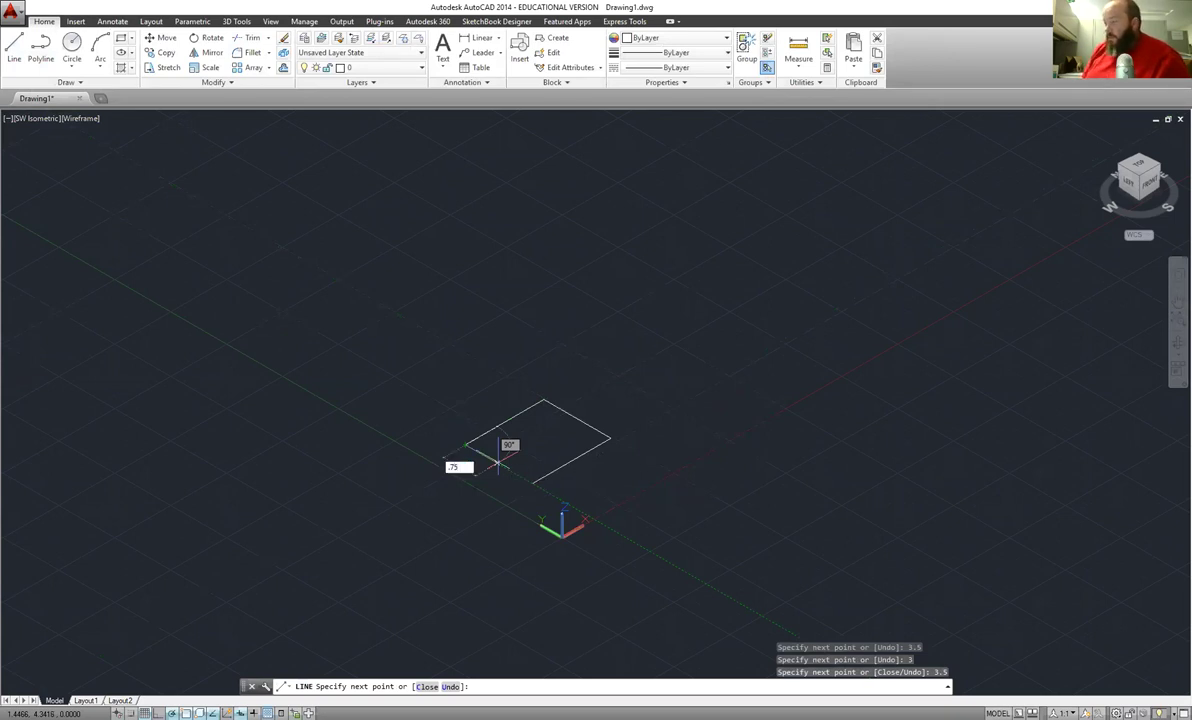
{"action": "key", "text": "Return"}
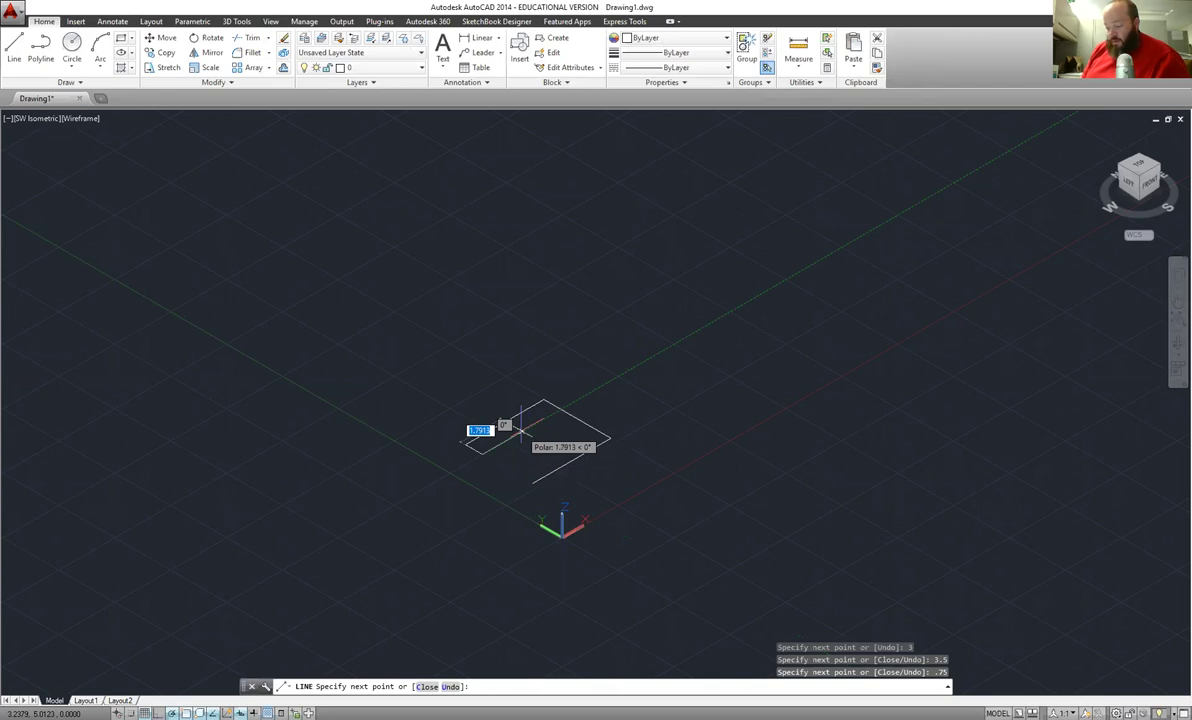
{"action": "type", "text": "1.5"}
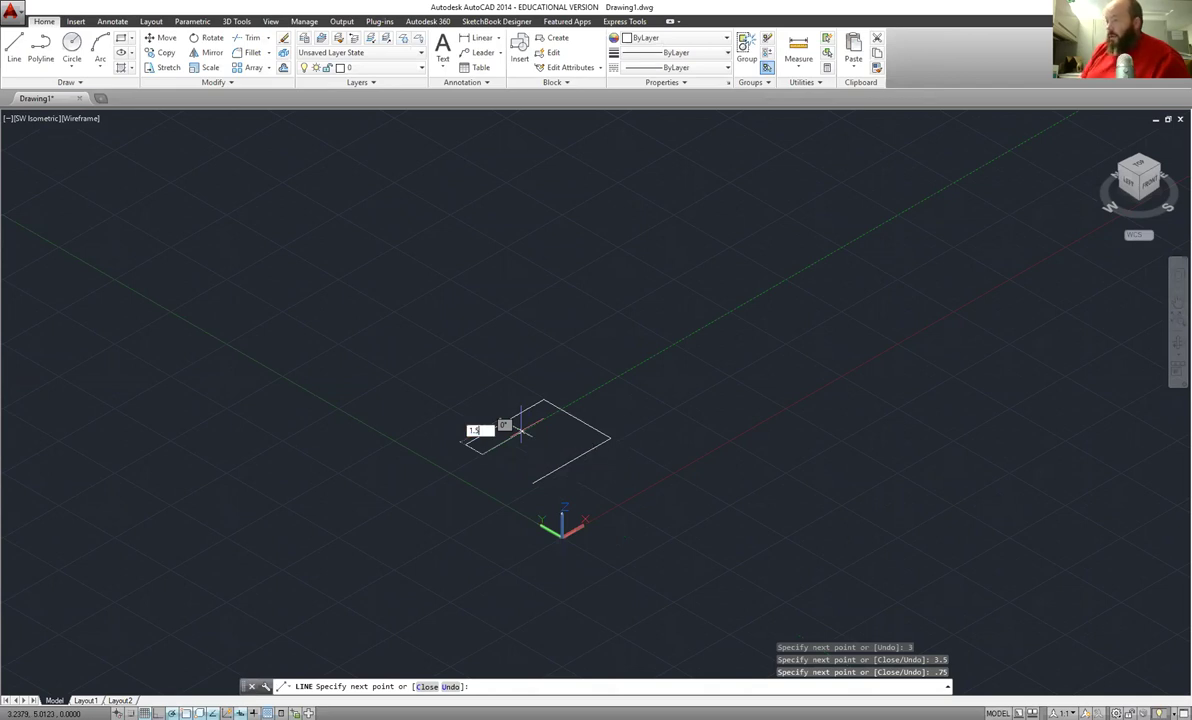
{"action": "key", "text": "Return"}
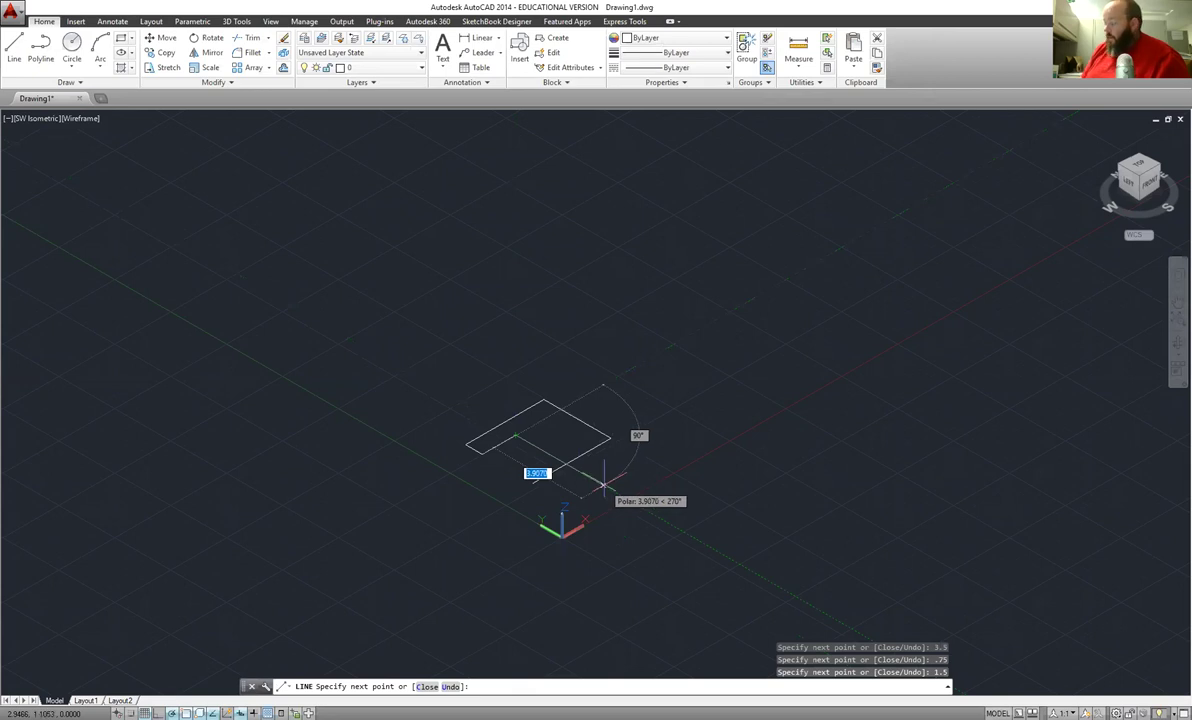
{"action": "type", "text": "1.5"}
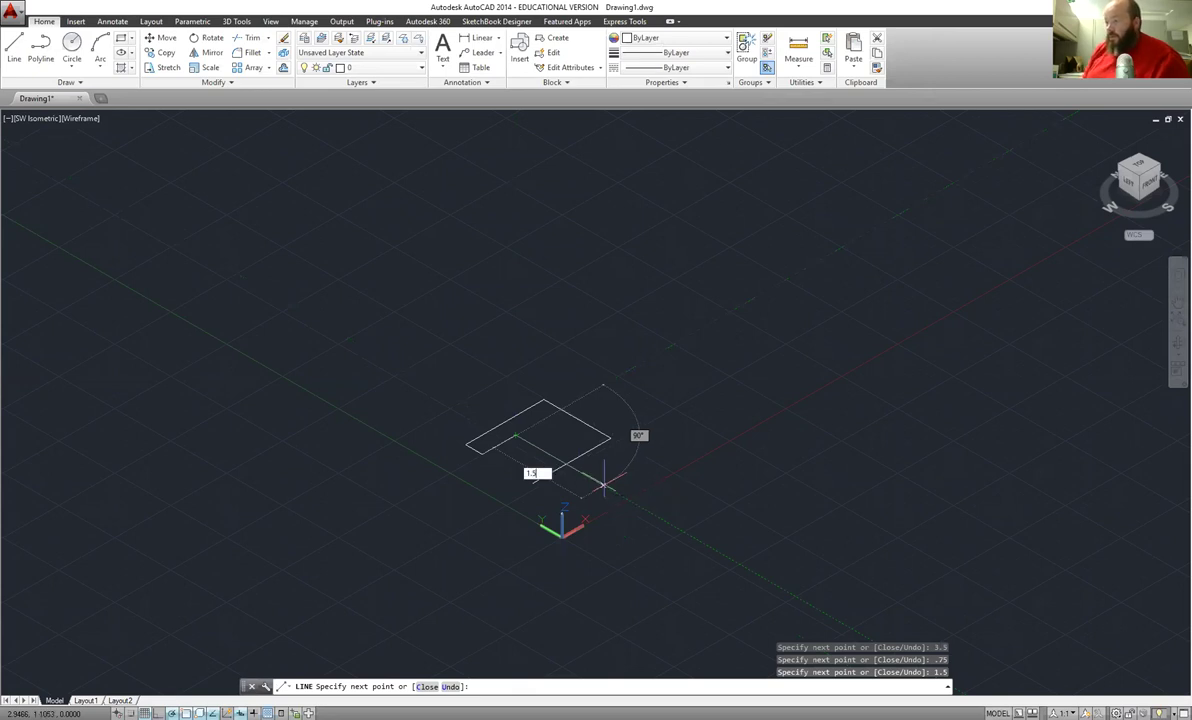
{"action": "key", "text": "Return"}
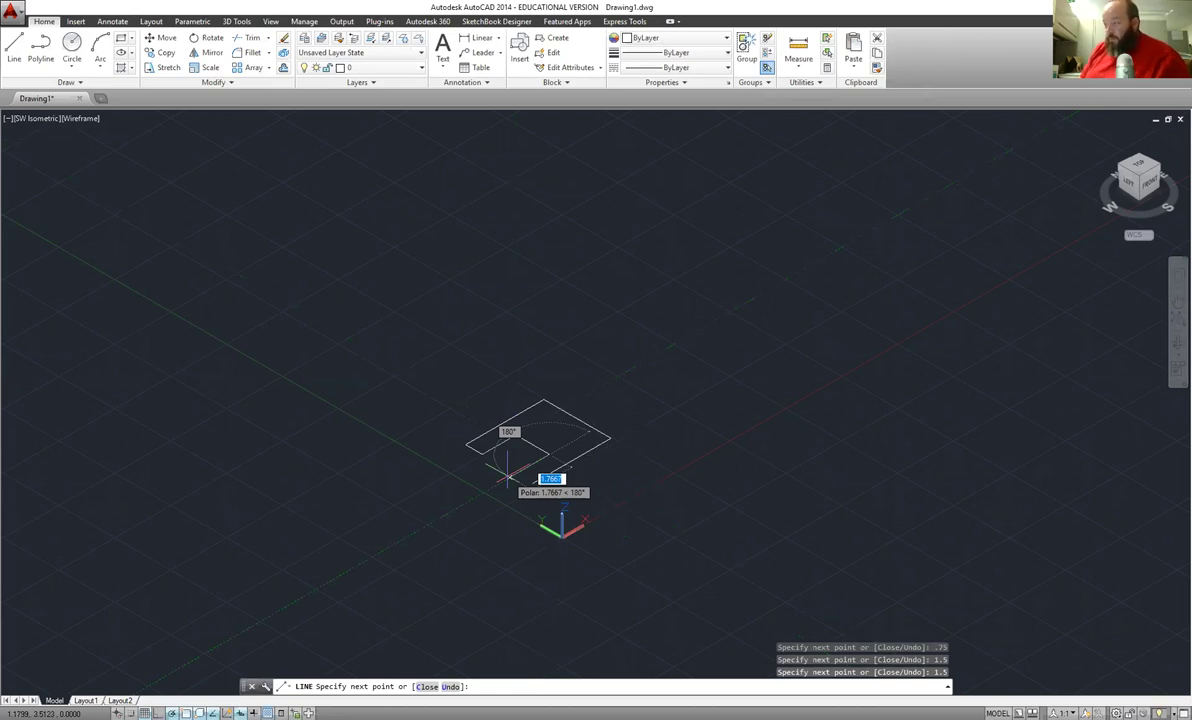
{"action": "type", "text": "1.5"}
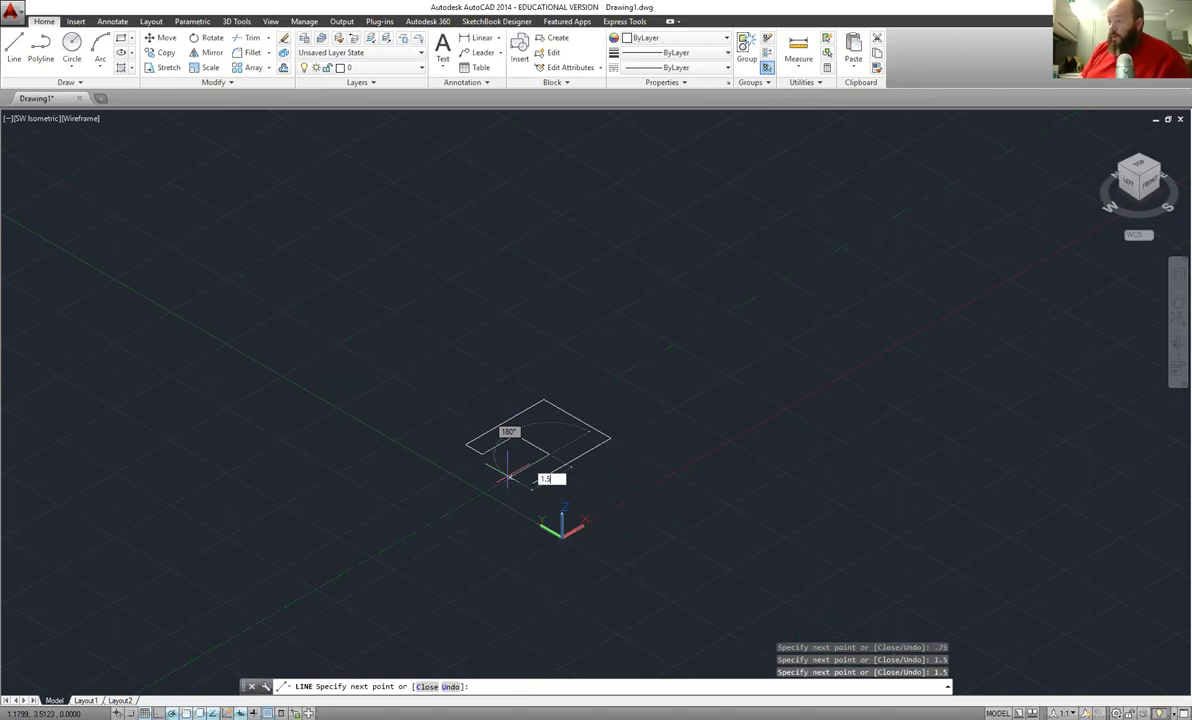
{"action": "key", "text": "Return"}
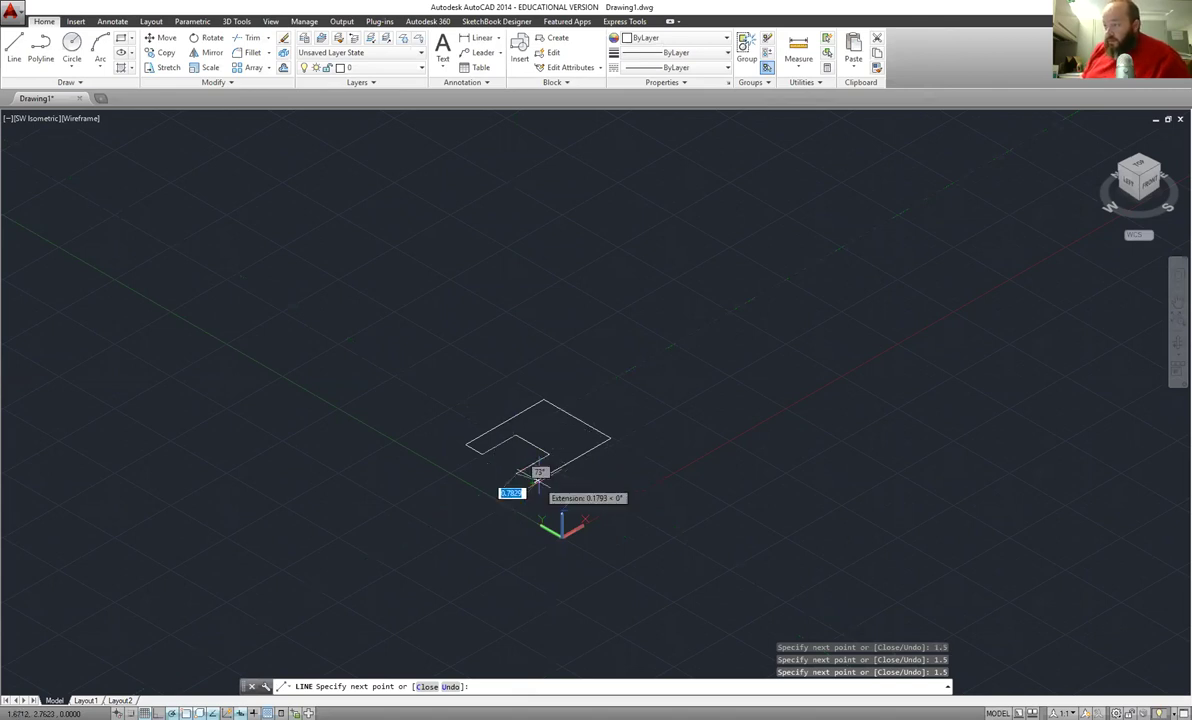
{"action": "type", "text": ".5"}
{"action": "key", "text": "Return"}
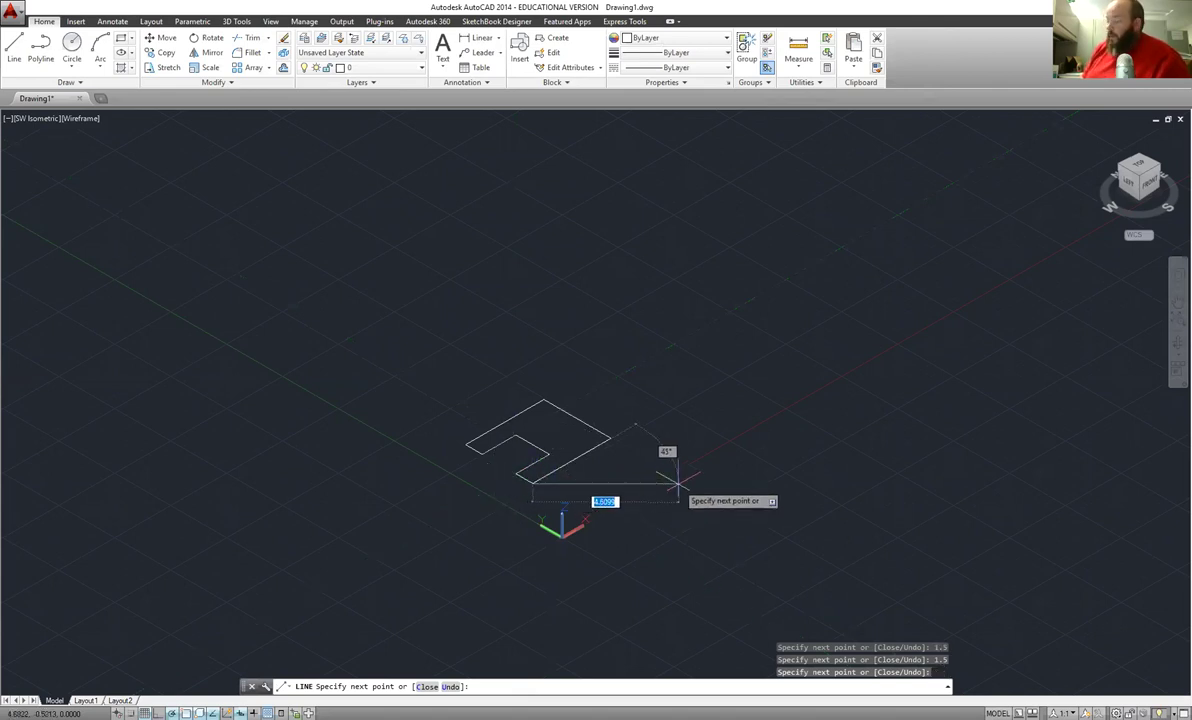
{"action": "key", "text": "Return"}
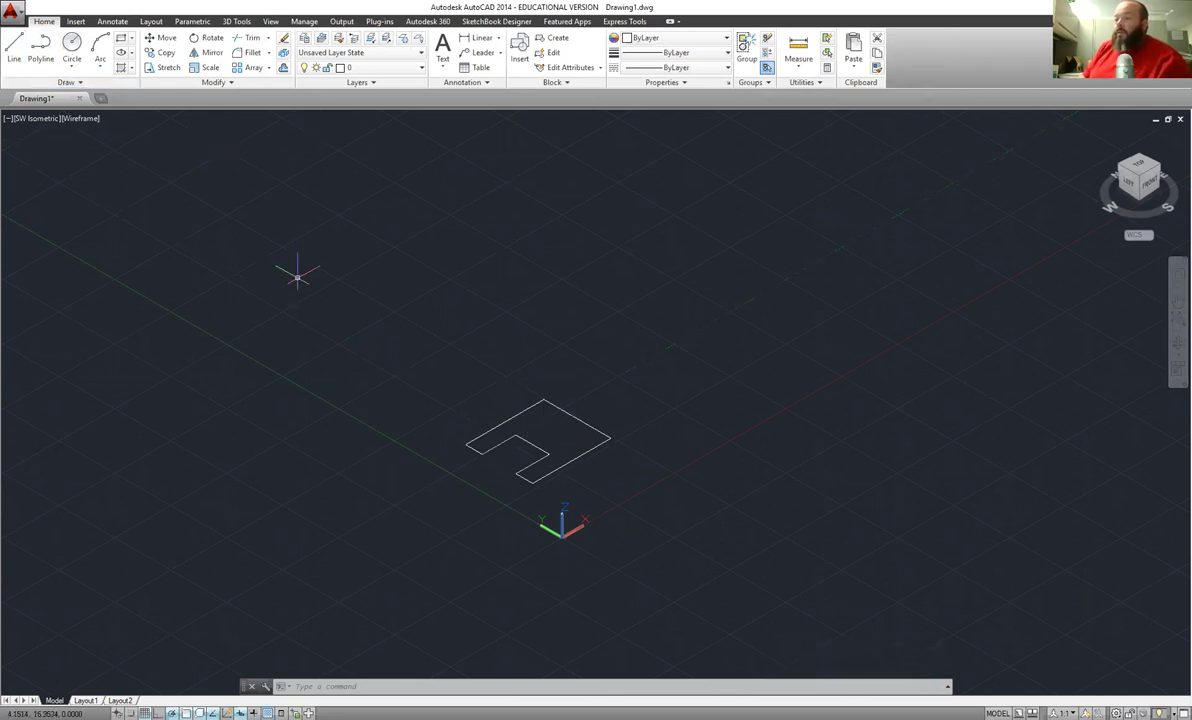
Draw a 2-unit vertical line up from the outline's right corner using L
{"action": "type", "text": "l"}
{"action": "key", "text": "Return"}
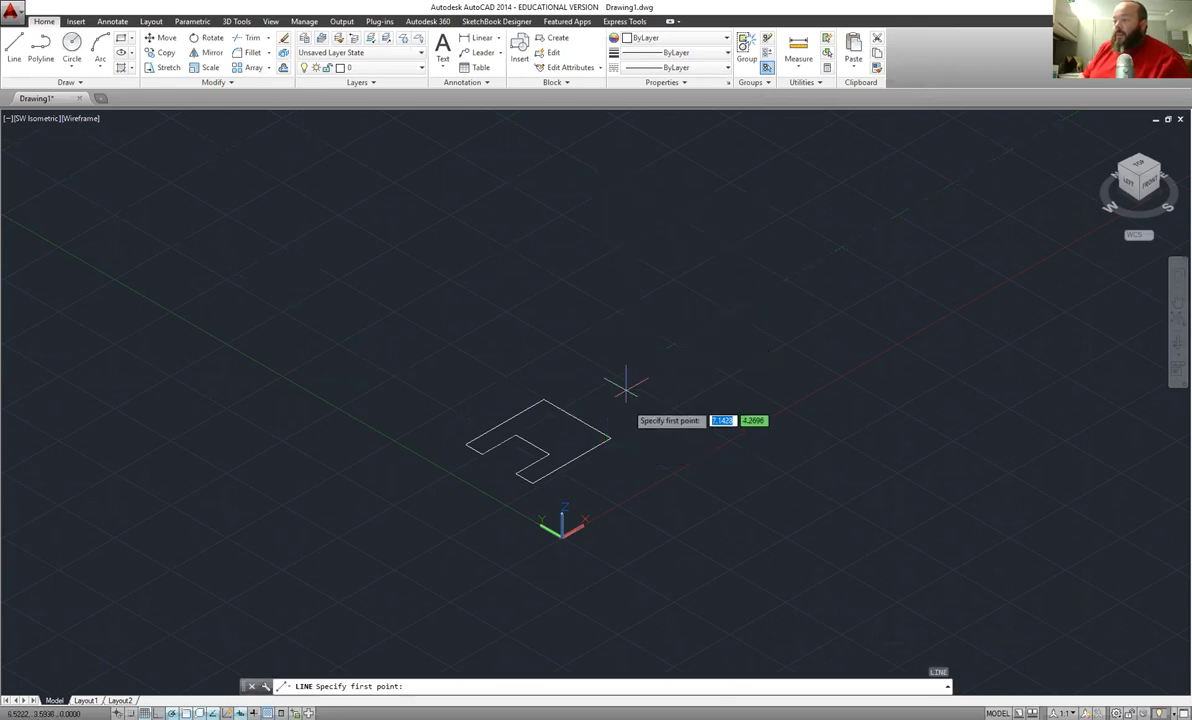
{"action": "left_click", "coordinate": [611, 437]}
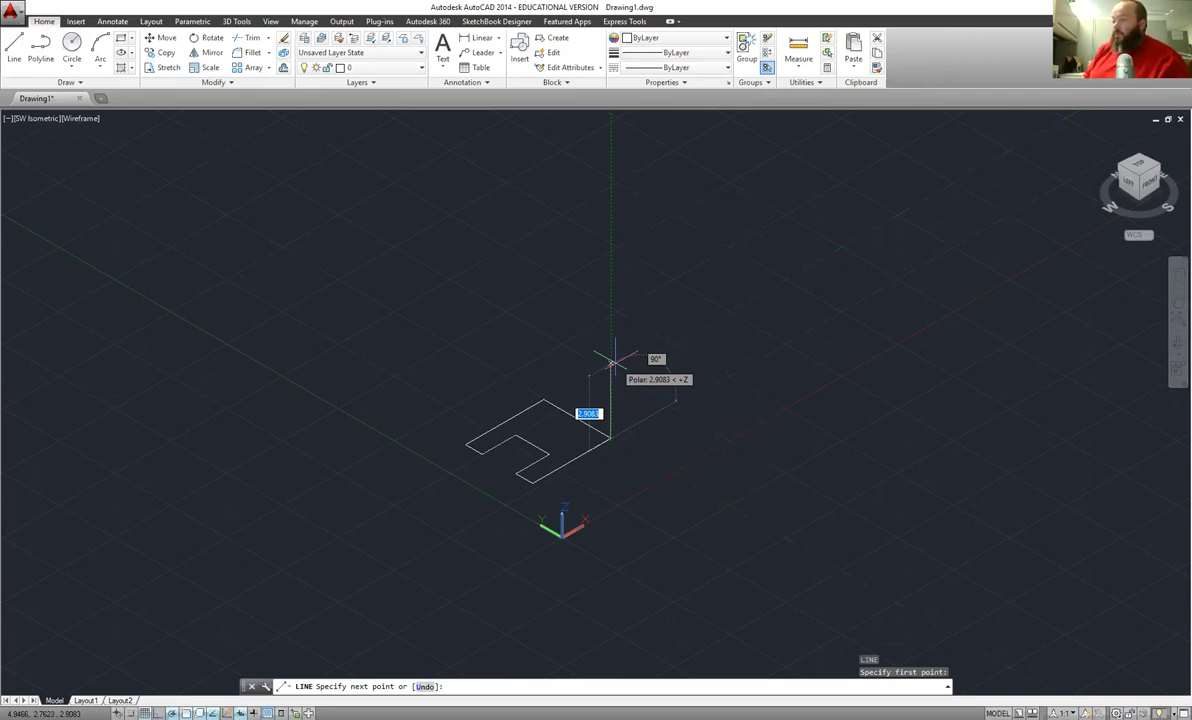
{"action": "type", "text": "2"}
{"action": "key", "text": "Return"}
{"action": "key", "text": "Return"}
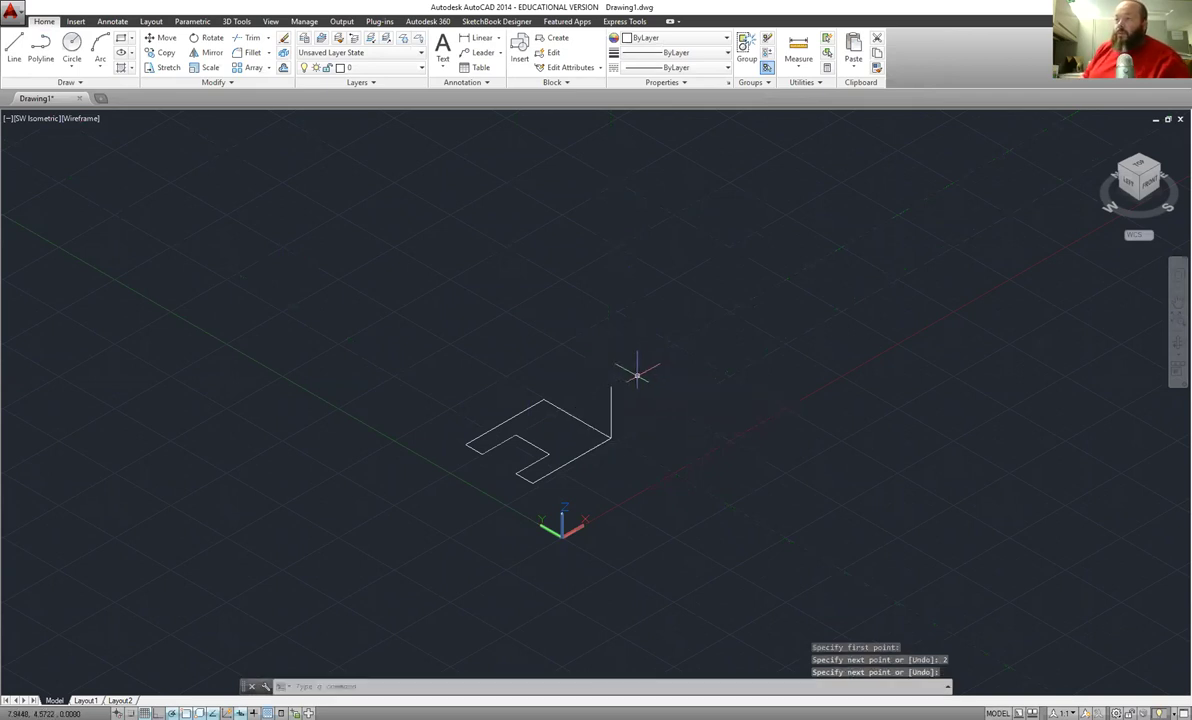
Copy all eight outline edges from the corner up to the 2-unit vertical edge's top
{"action": "left_click", "coordinate": [161, 57]}
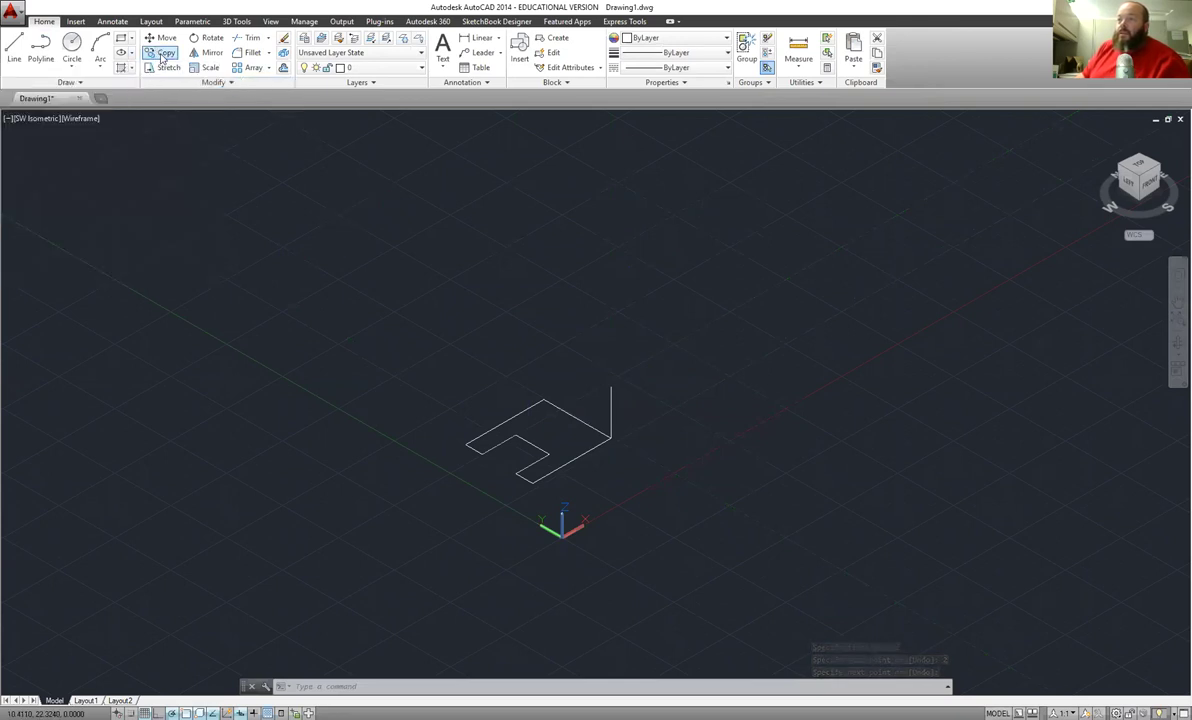
{"action": "left_click", "coordinate": [592, 427]}
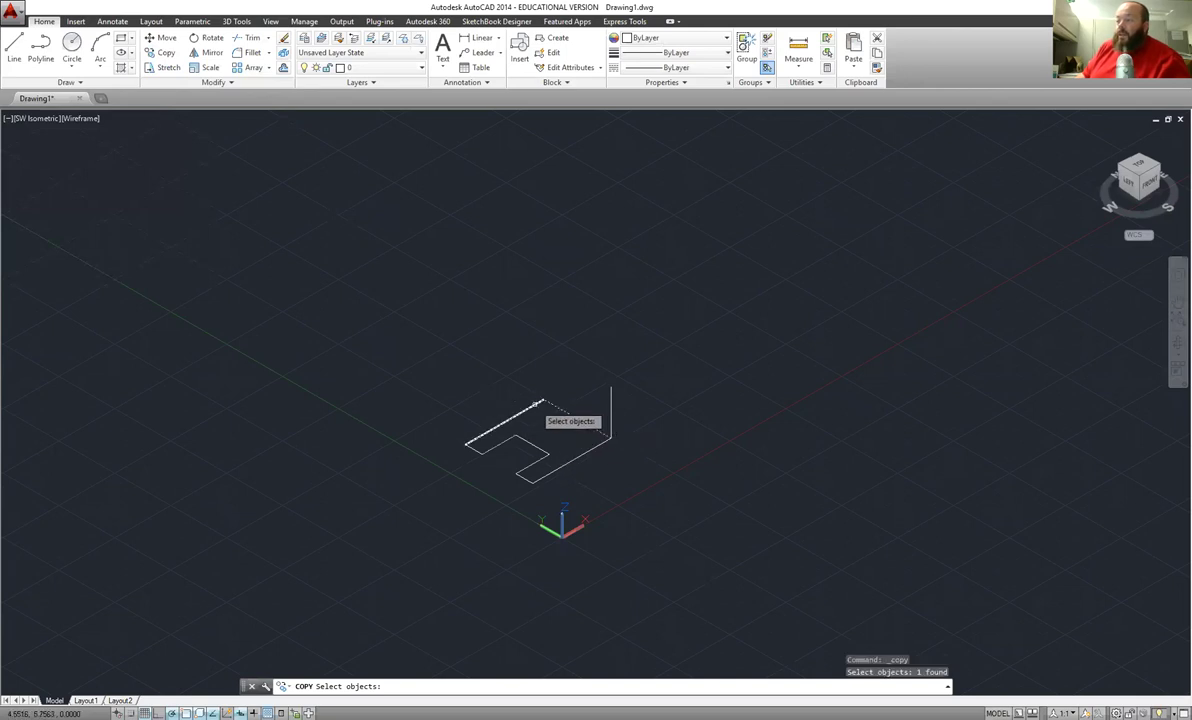
{"action": "left_click", "coordinate": [536, 402]}
{"action": "left_click", "coordinate": [474, 450]}
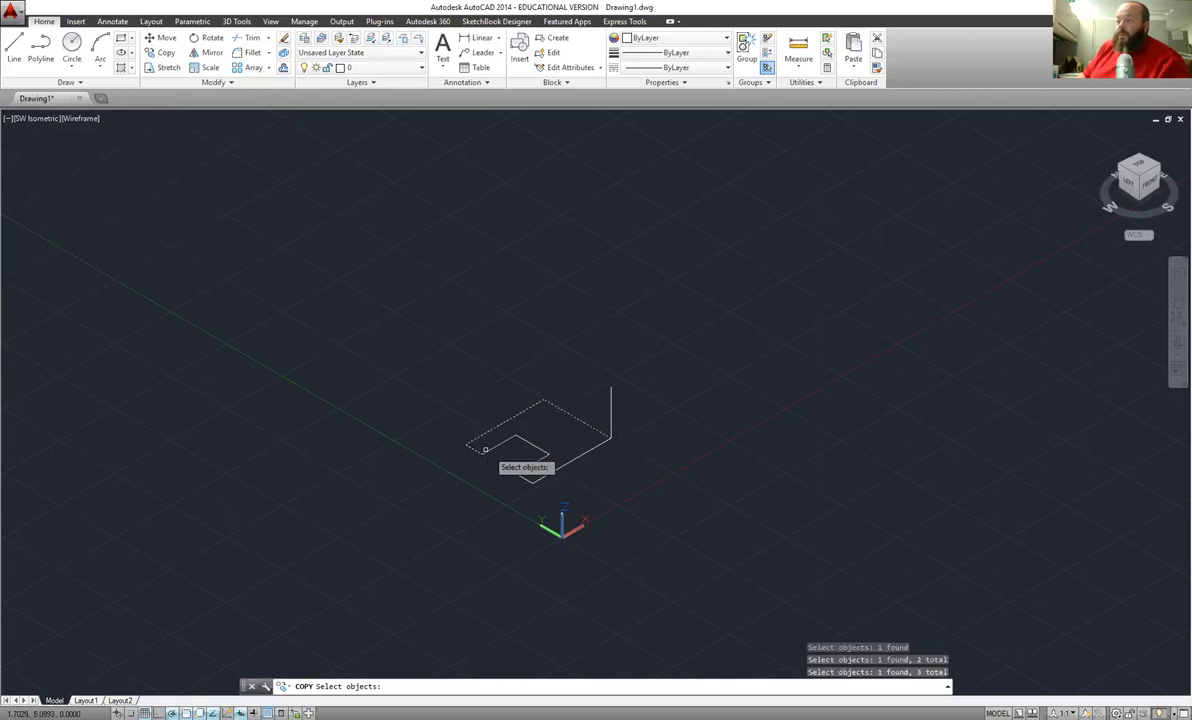
{"action": "left_click", "coordinate": [497, 446]}
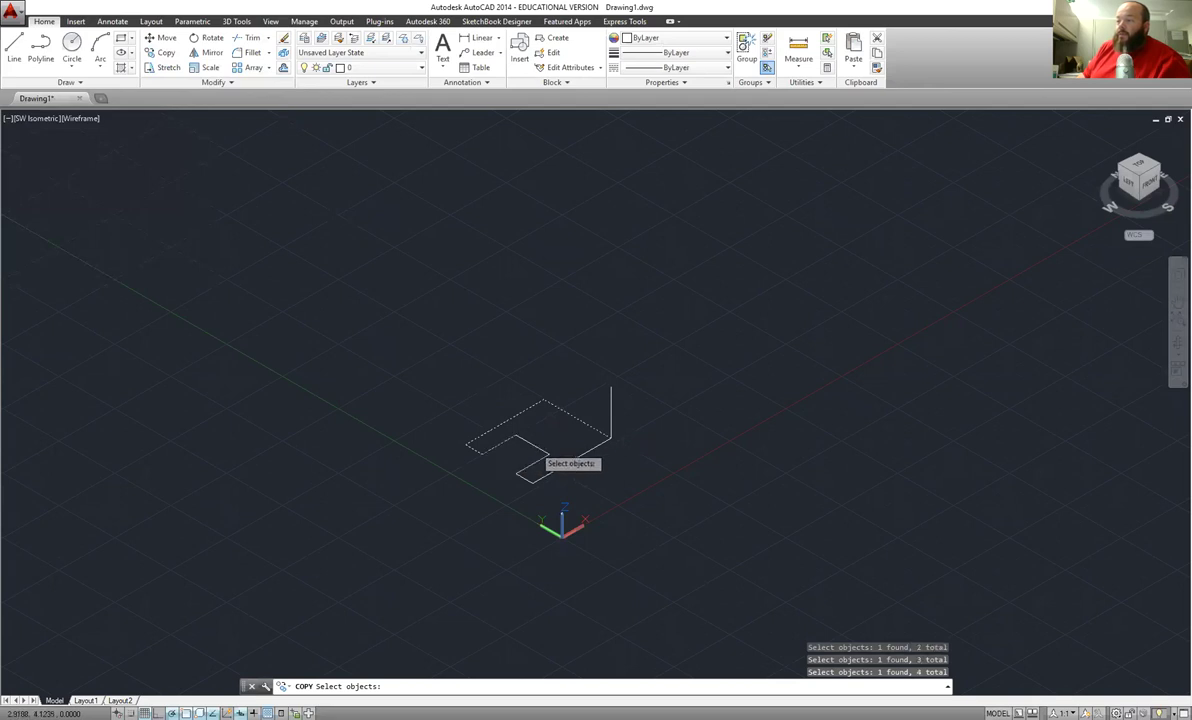
{"action": "left_click", "coordinate": [536, 447]}
{"action": "left_click", "coordinate": [530, 459]}
{"action": "left_click", "coordinate": [527, 476]}
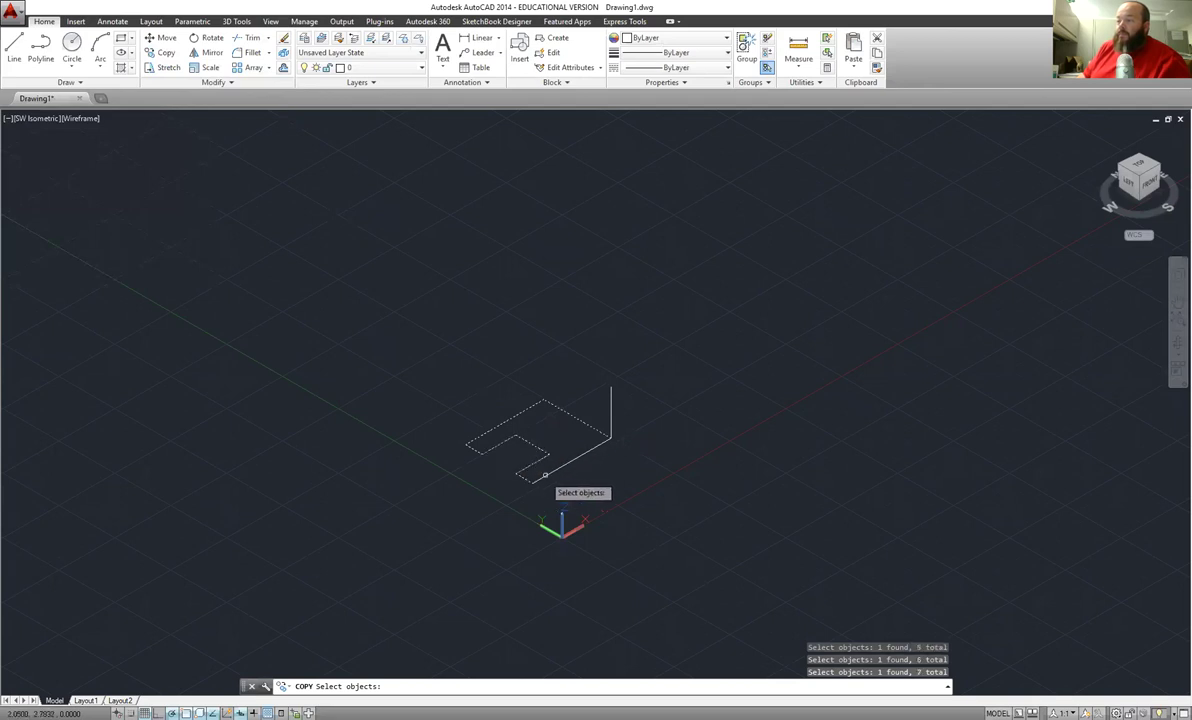
{"action": "left_click", "coordinate": [582, 446]}
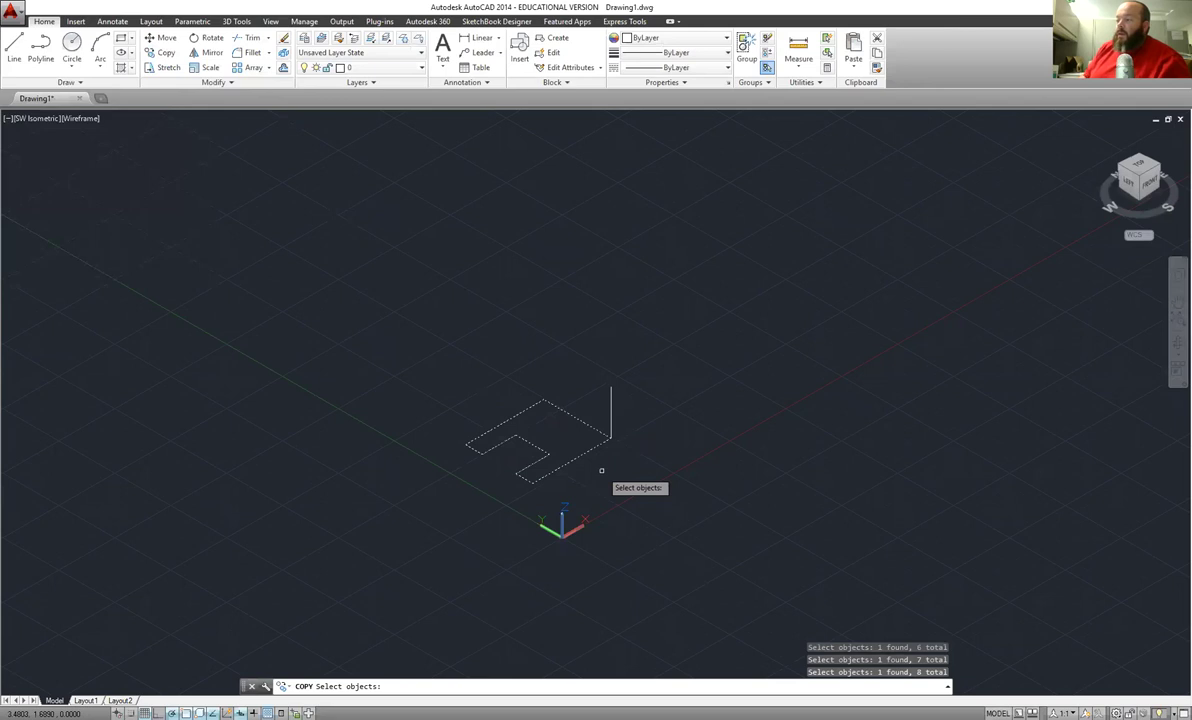
{"action": "key", "text": "Return"}
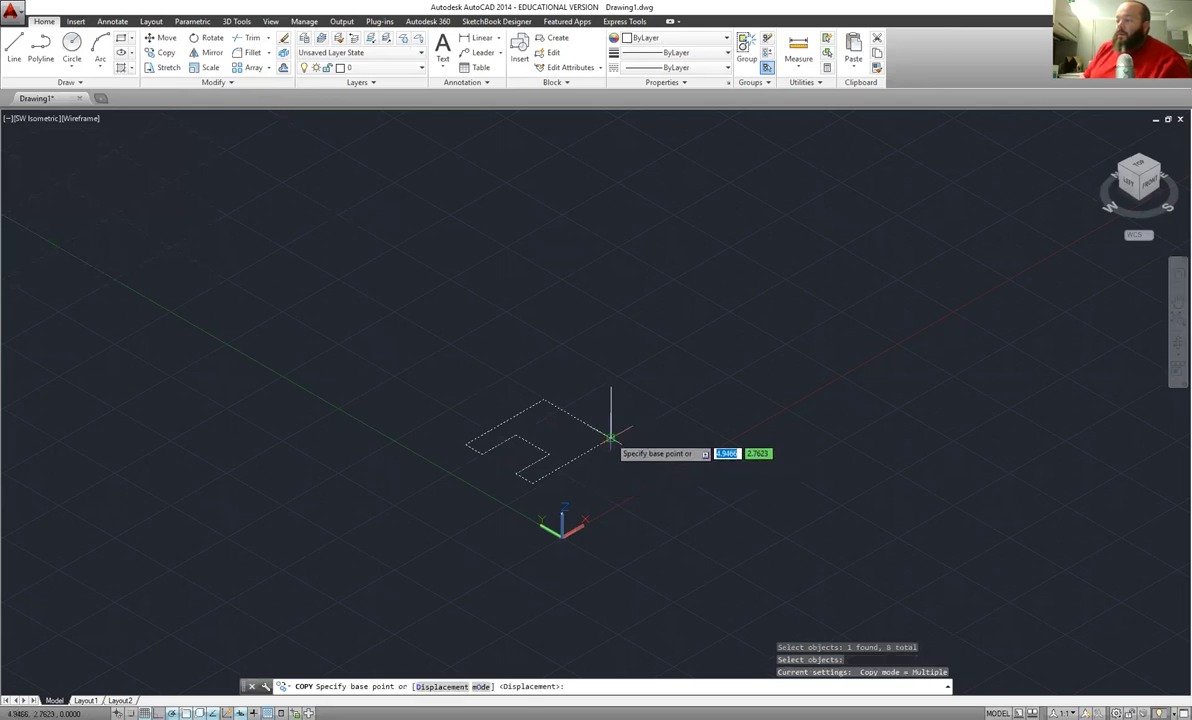
{"action": "left_click", "coordinate": [611, 437]}
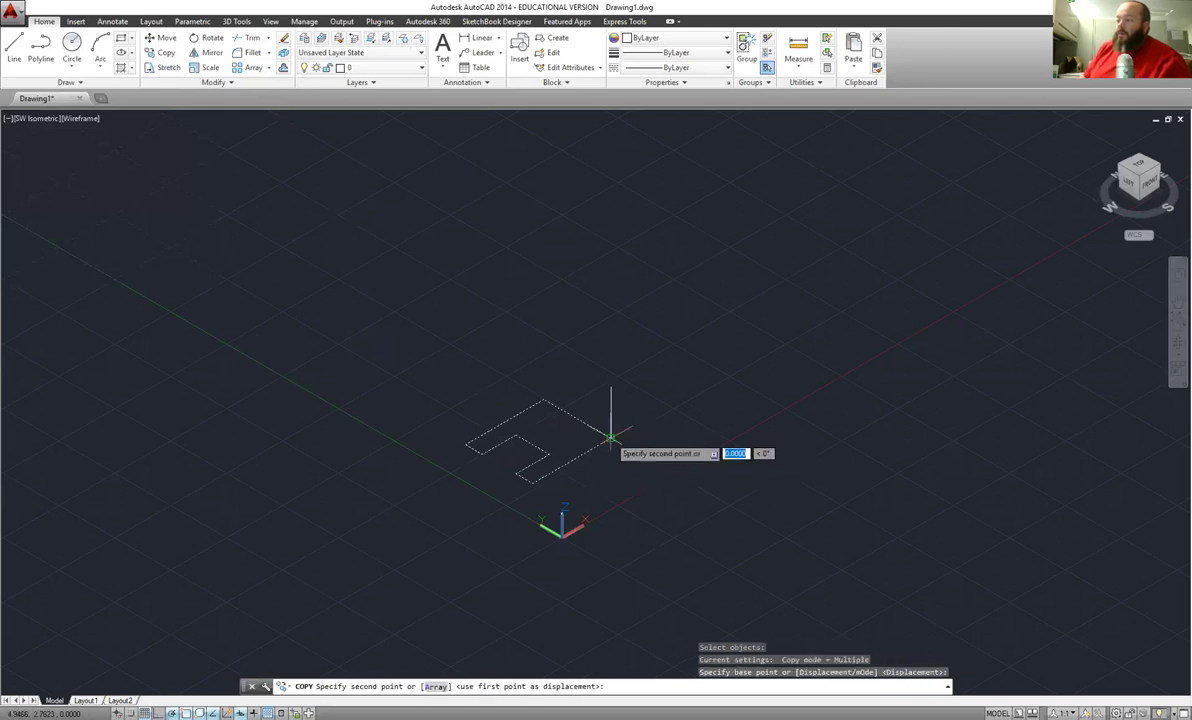
{"action": "left_click", "coordinate": [611, 385]}
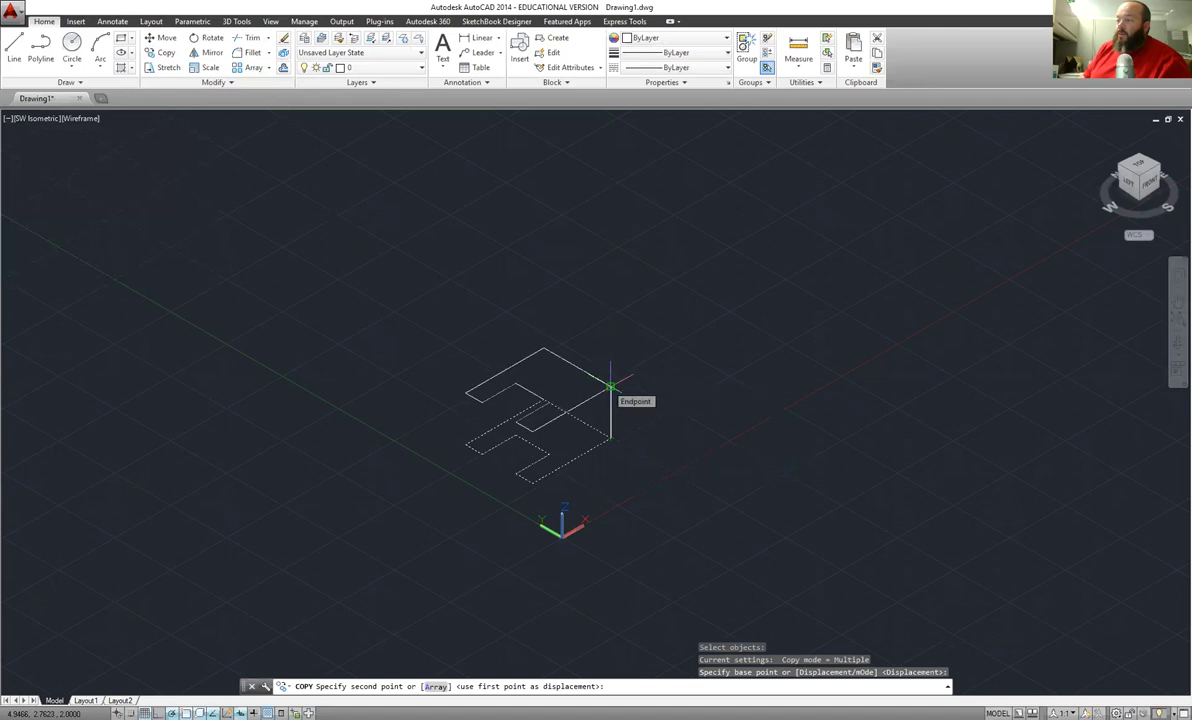
{"action": "key", "text": "Return"}
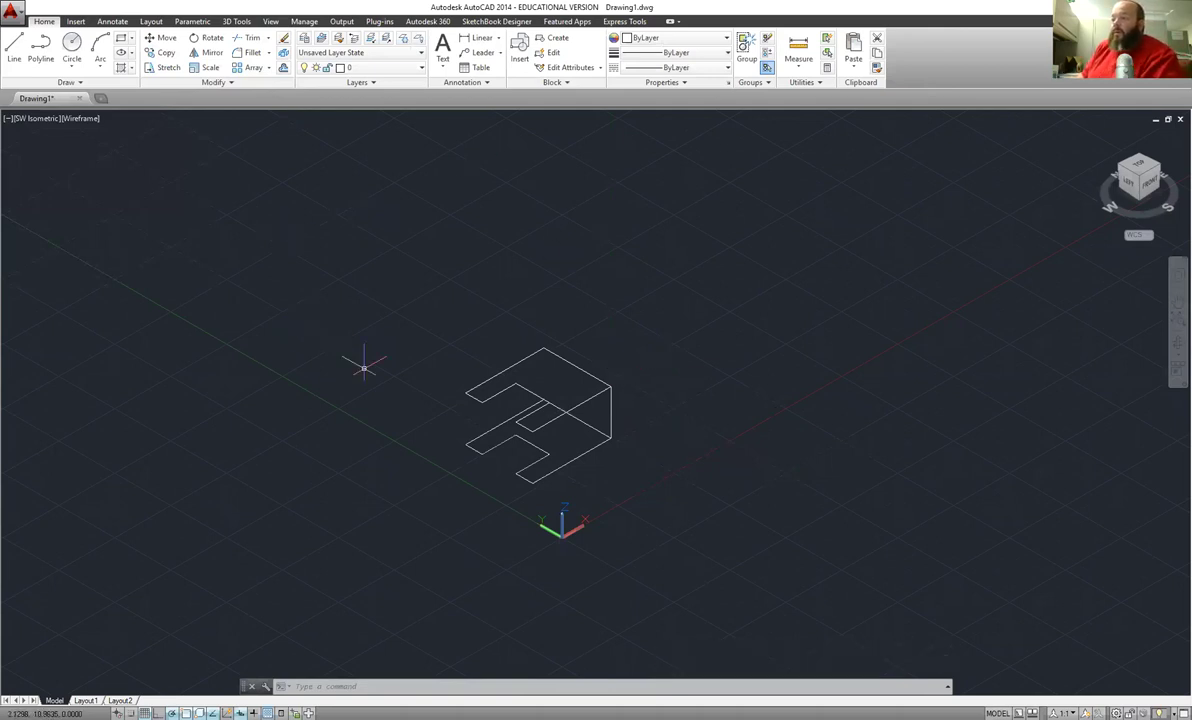
Draw vertical lines connecting matching corners of the top and base outlines
{"action": "left_click", "coordinate": [14, 47]}
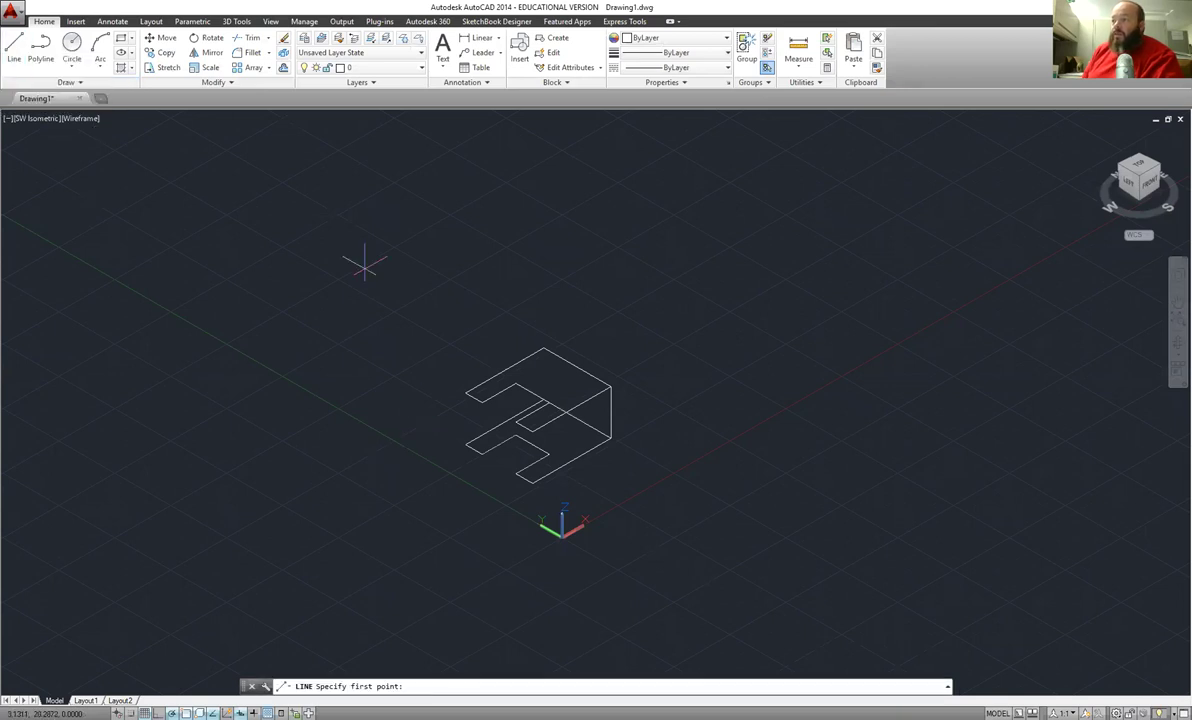
{"action": "left_click", "coordinate": [542, 348]}
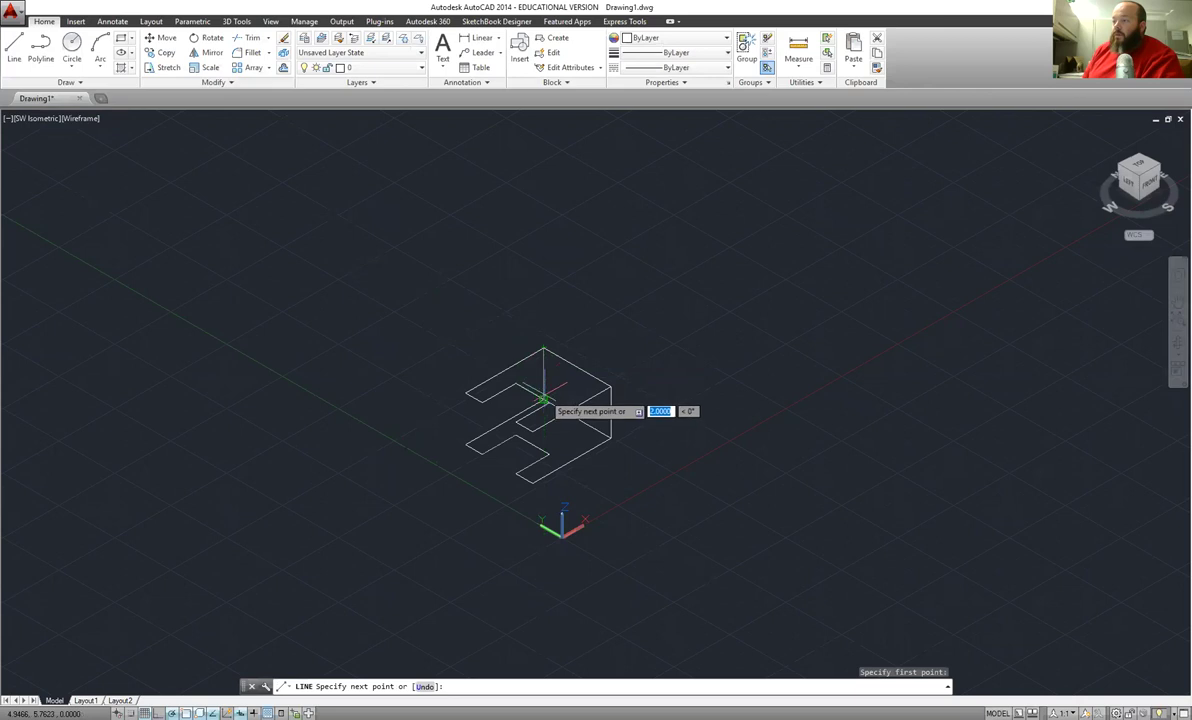
{"action": "left_click", "coordinate": [542, 398]}
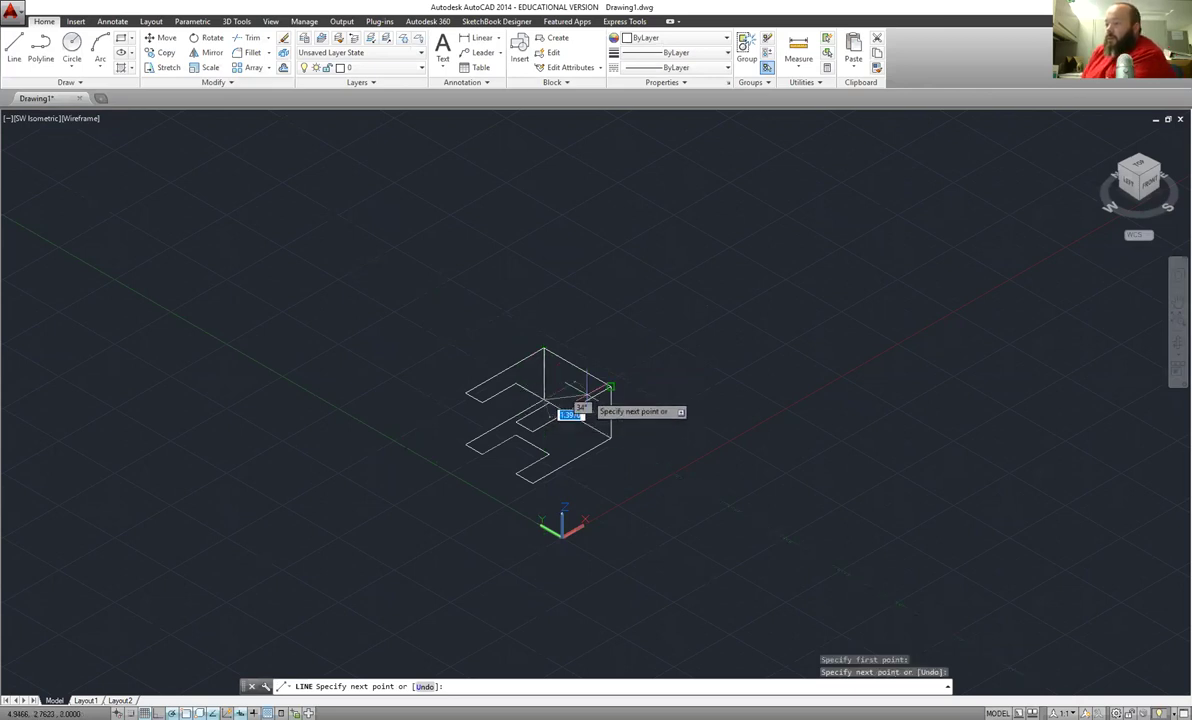
{"action": "left_click", "coordinate": [609, 386]}
{"action": "key", "text": "Return"}
{"action": "key", "text": "Return"}
{"action": "left_click", "coordinate": [515, 433]}
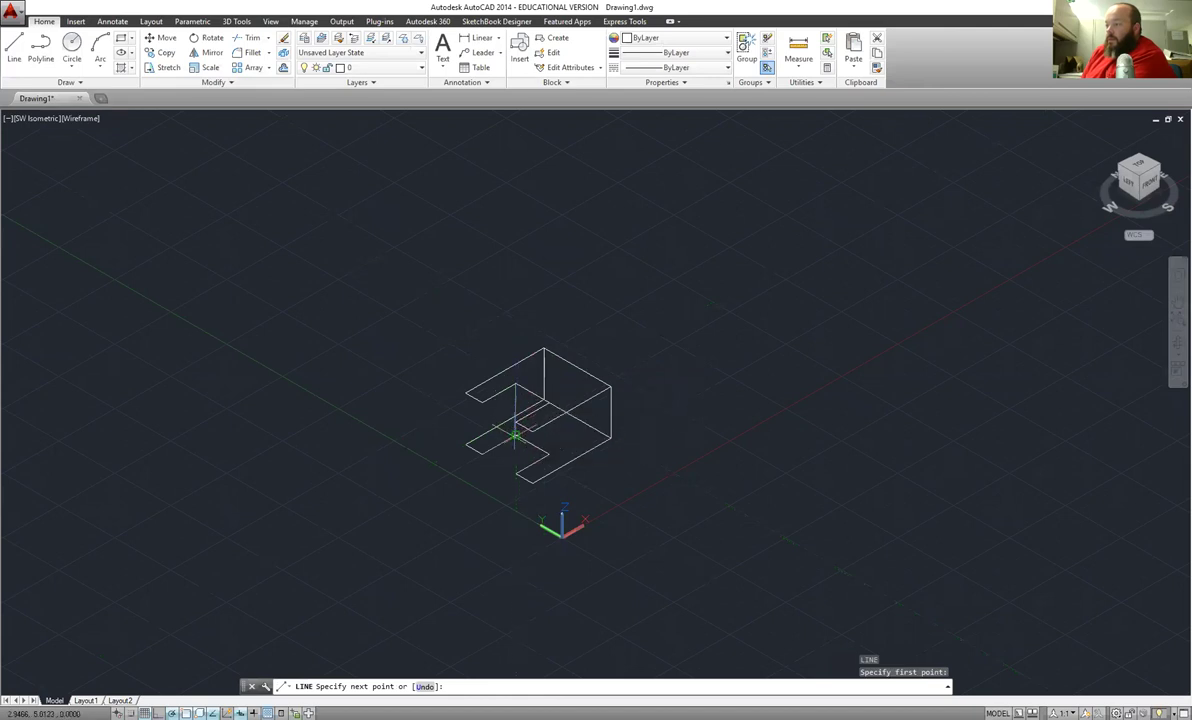
{"action": "left_click", "coordinate": [516, 412]}
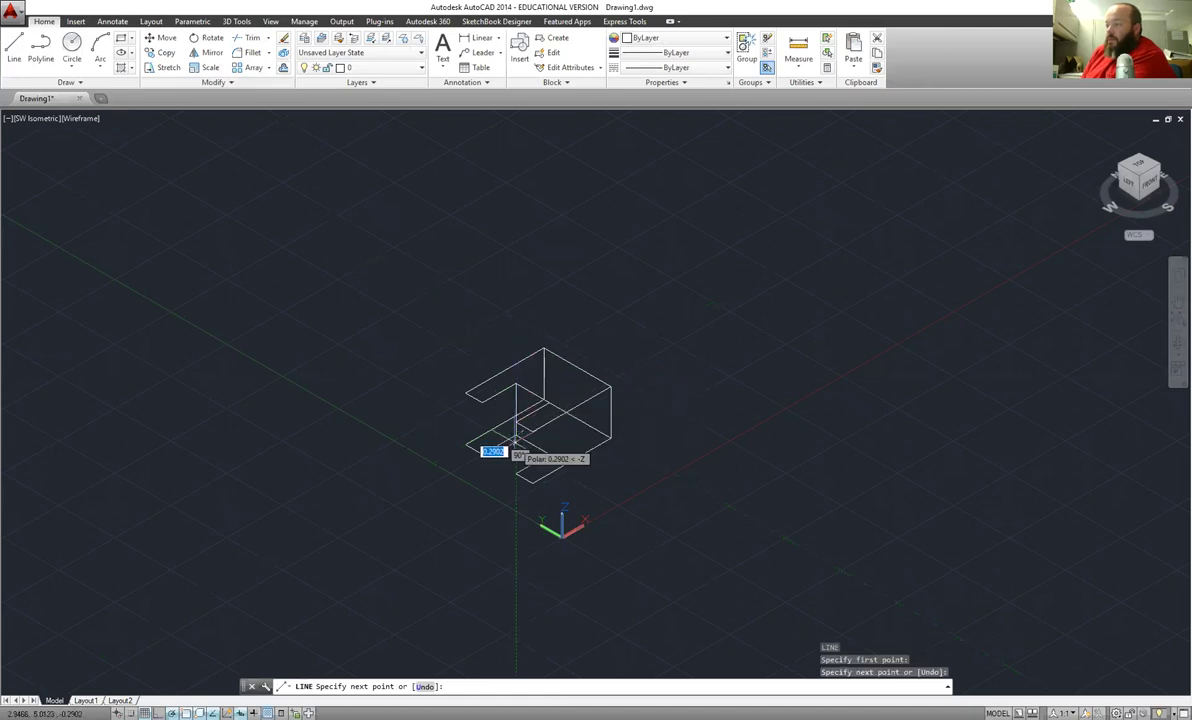
{"action": "left_click", "coordinate": [545, 452]}
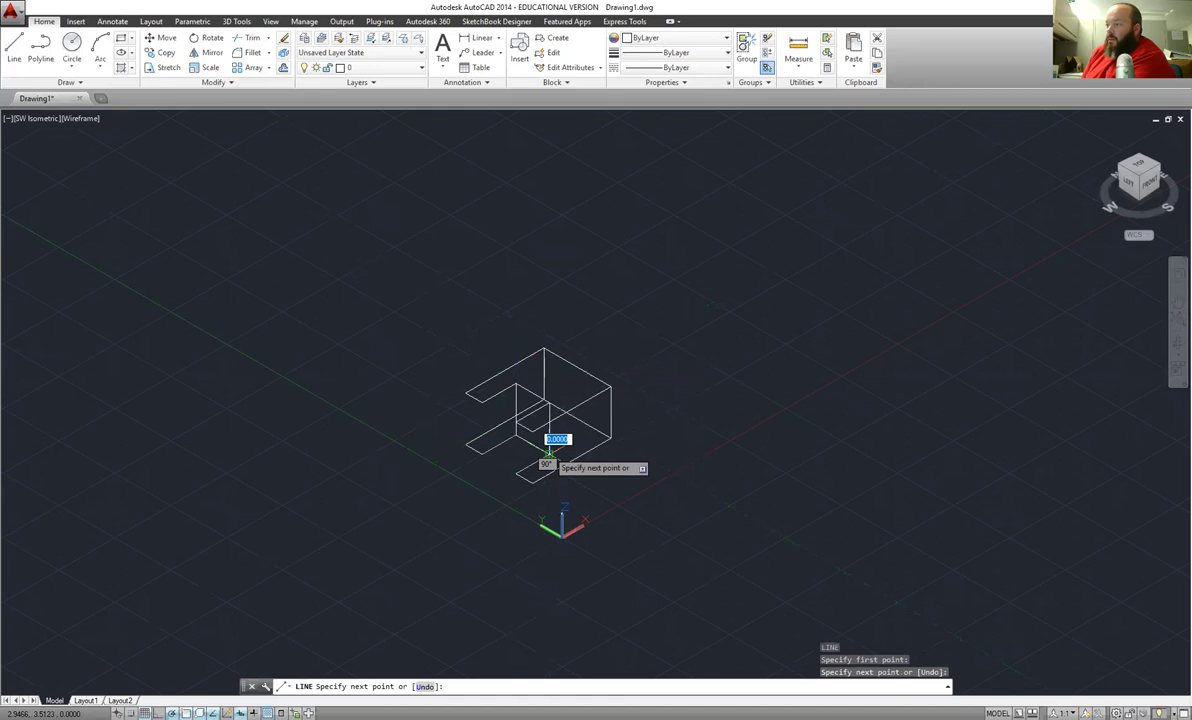
{"action": "left_click", "coordinate": [602, 453]}
{"action": "key", "text": "Return"}
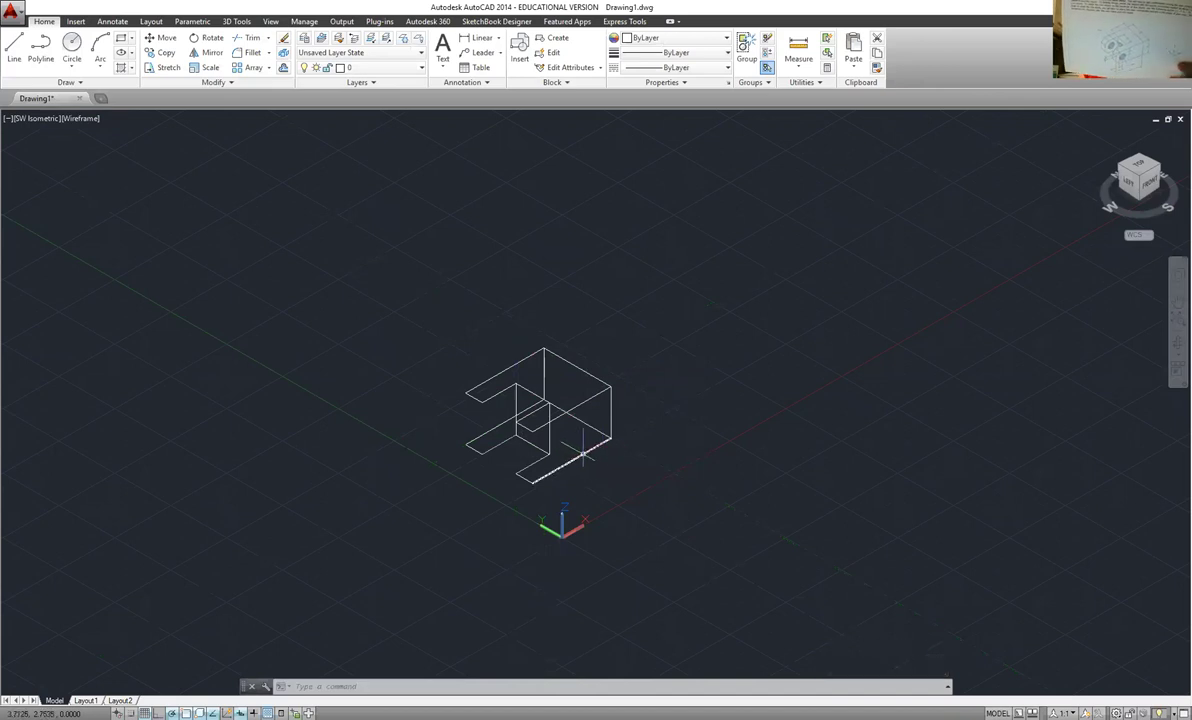
{"action": "mouse_move", "coordinate": [582, 455]}
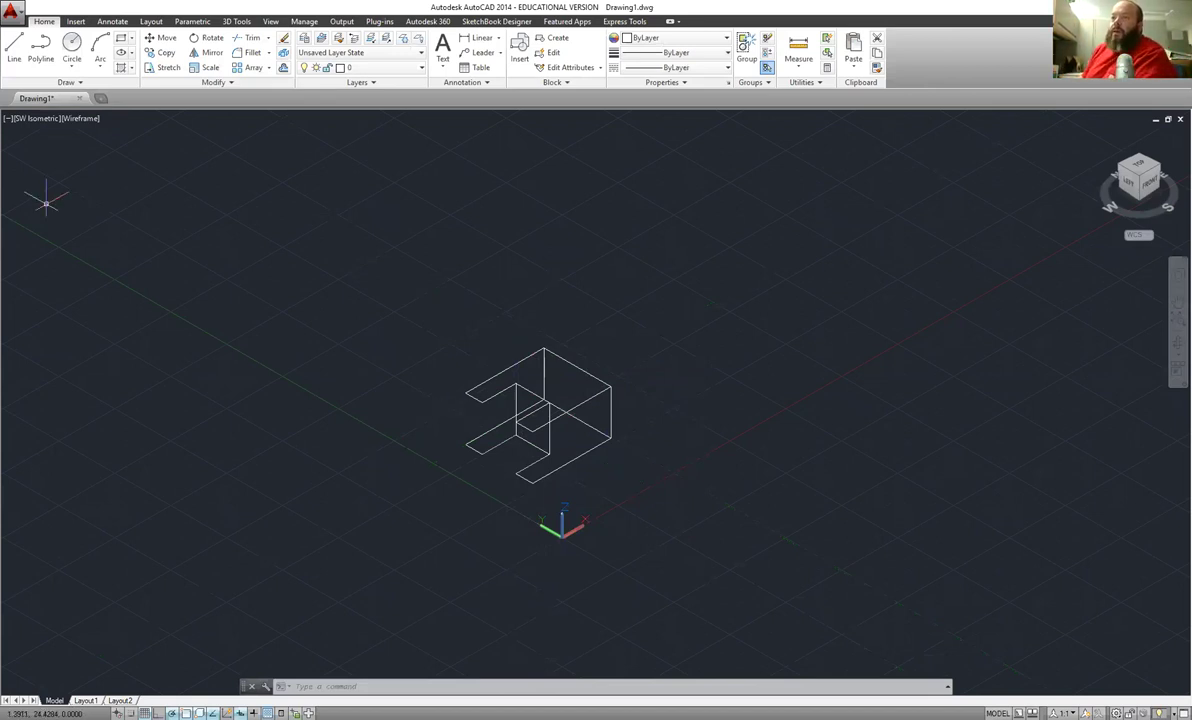
Draw a stepped chain of .5, .5, 1 and .5-unit lines from the lower front corner
{"action": "left_click", "coordinate": [14, 45]}
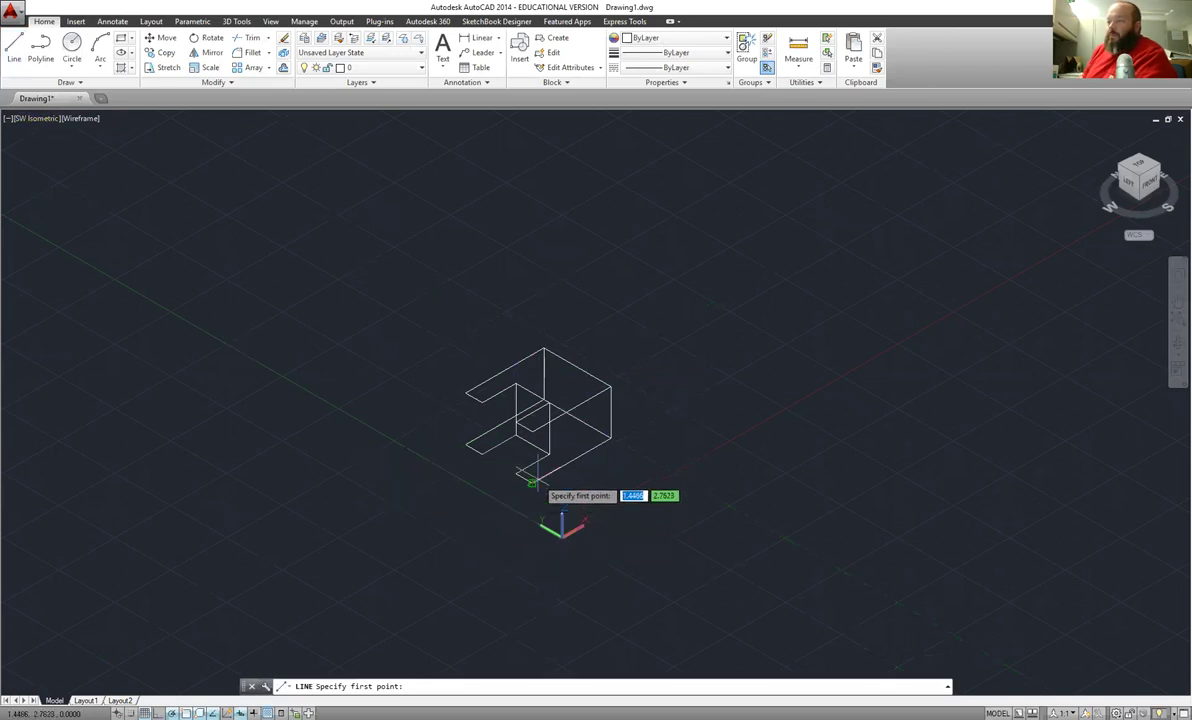
{"action": "left_click", "coordinate": [533, 502]}
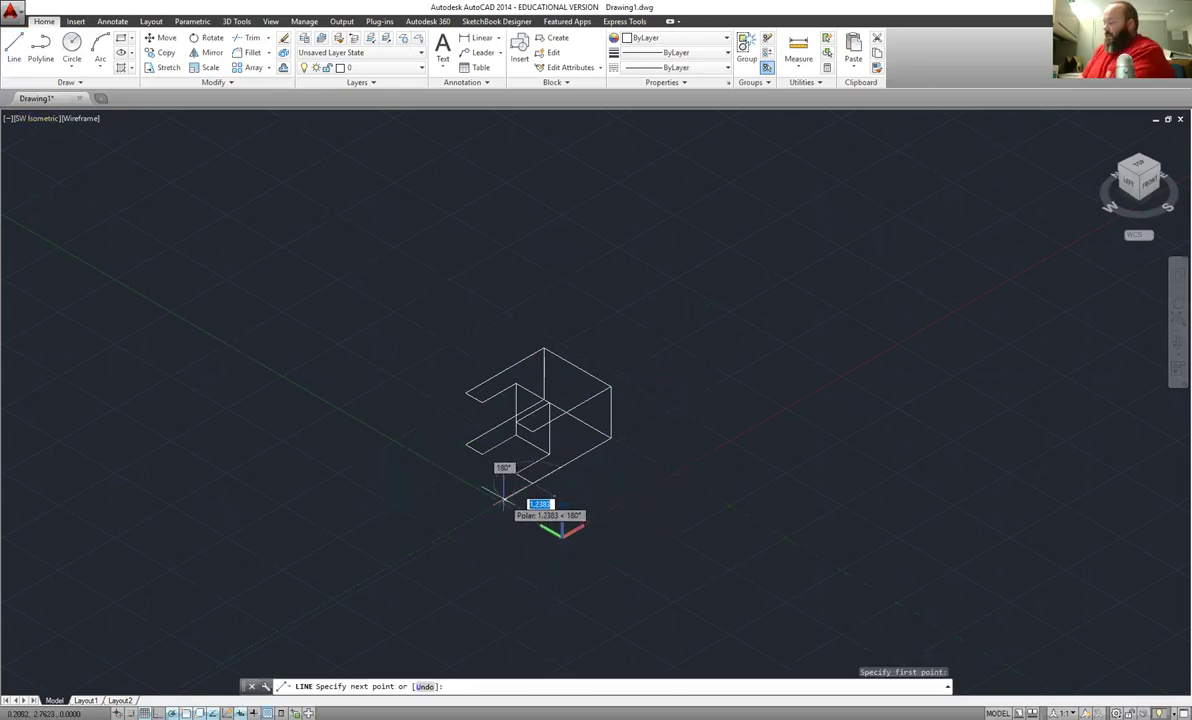
{"action": "type", "text": "5"}
{"action": "key", "text": "Return"}
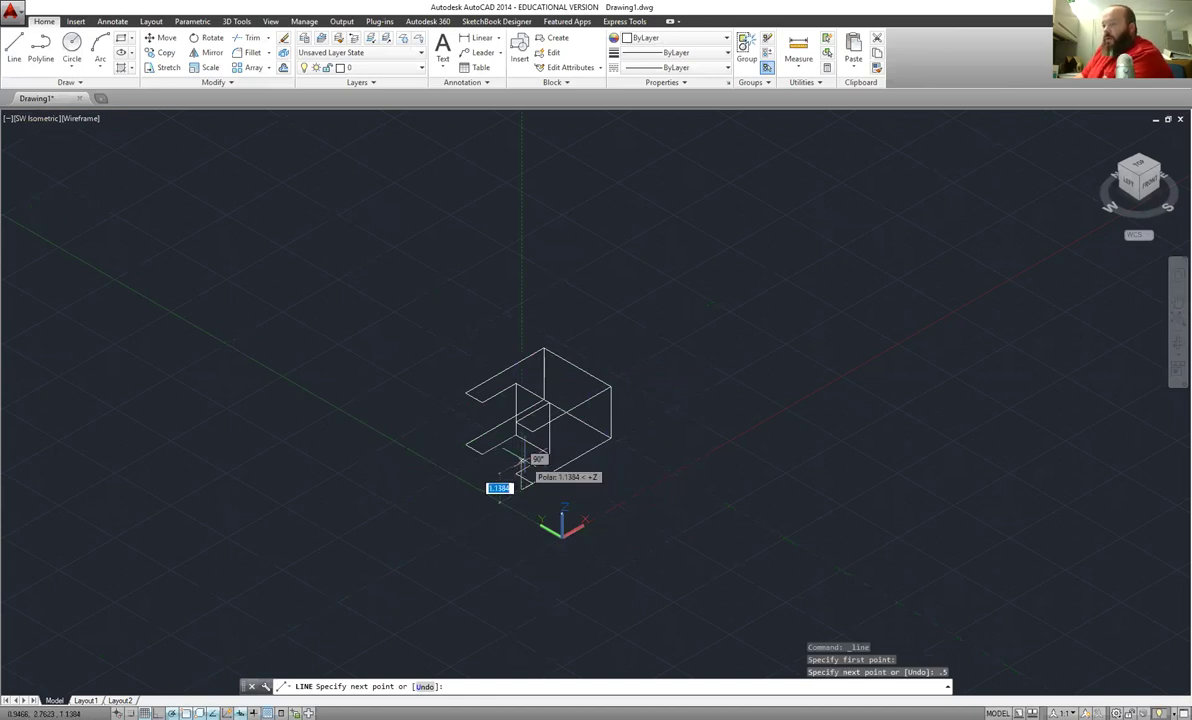
{"action": "type", "text": ".5"}
{"action": "key", "text": "Return"}
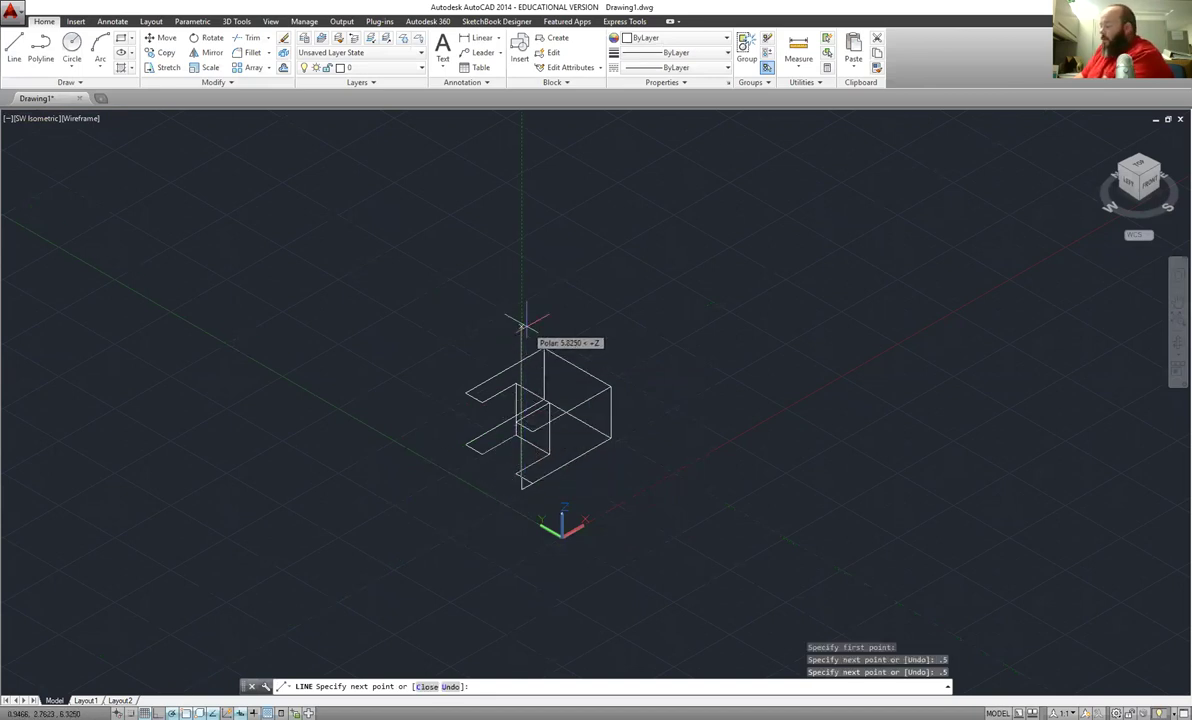
{"action": "type", "text": "1"}
{"action": "key", "text": "Return"}
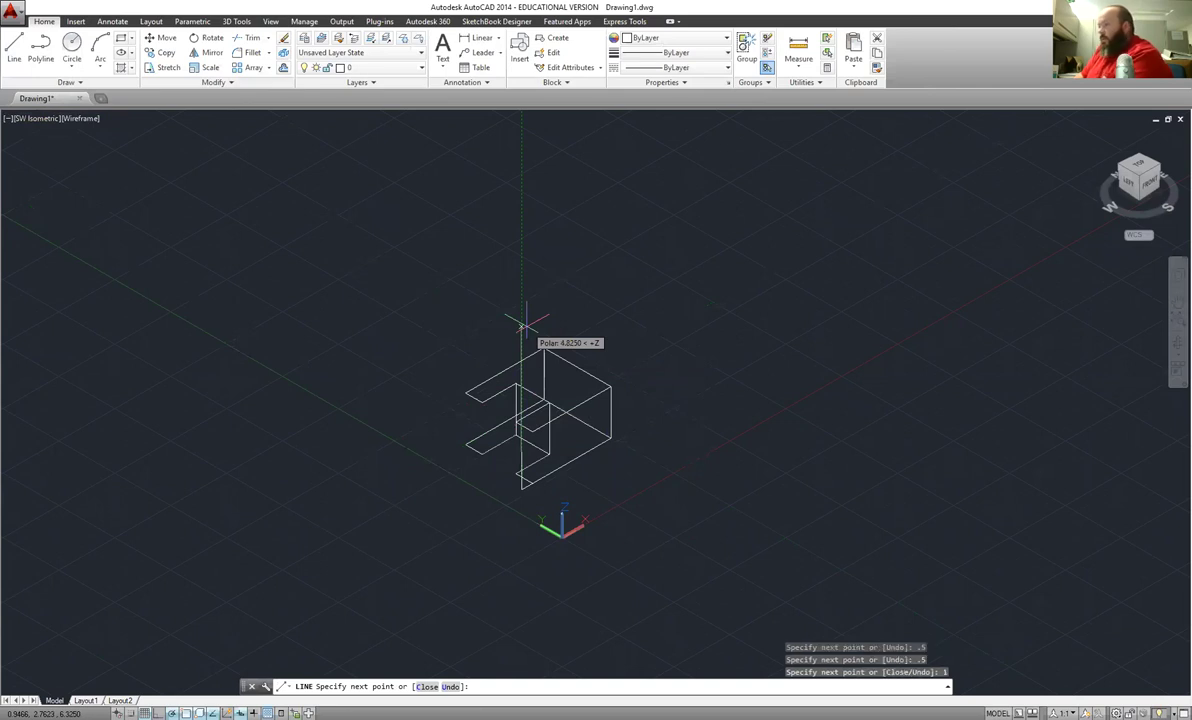
{"action": "type", "text": ".5"}
{"action": "key", "text": "Return"}
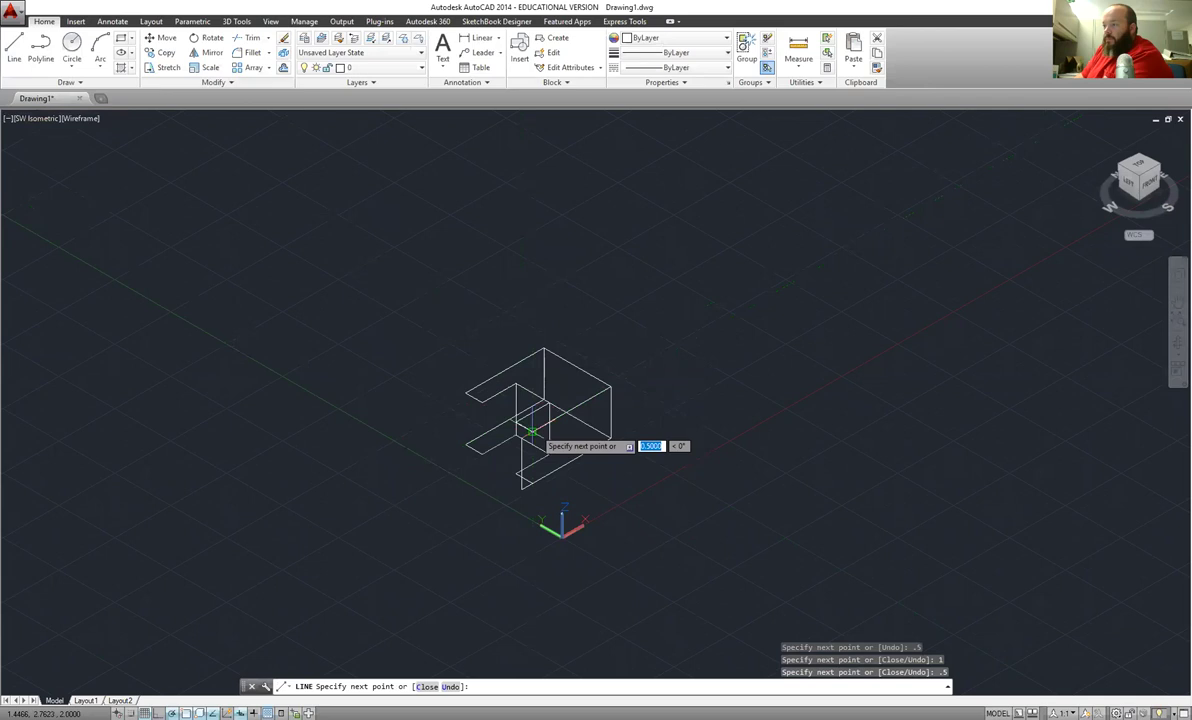
{"action": "left_click", "coordinate": [612, 459]}
{"action": "key", "text": "Return"}
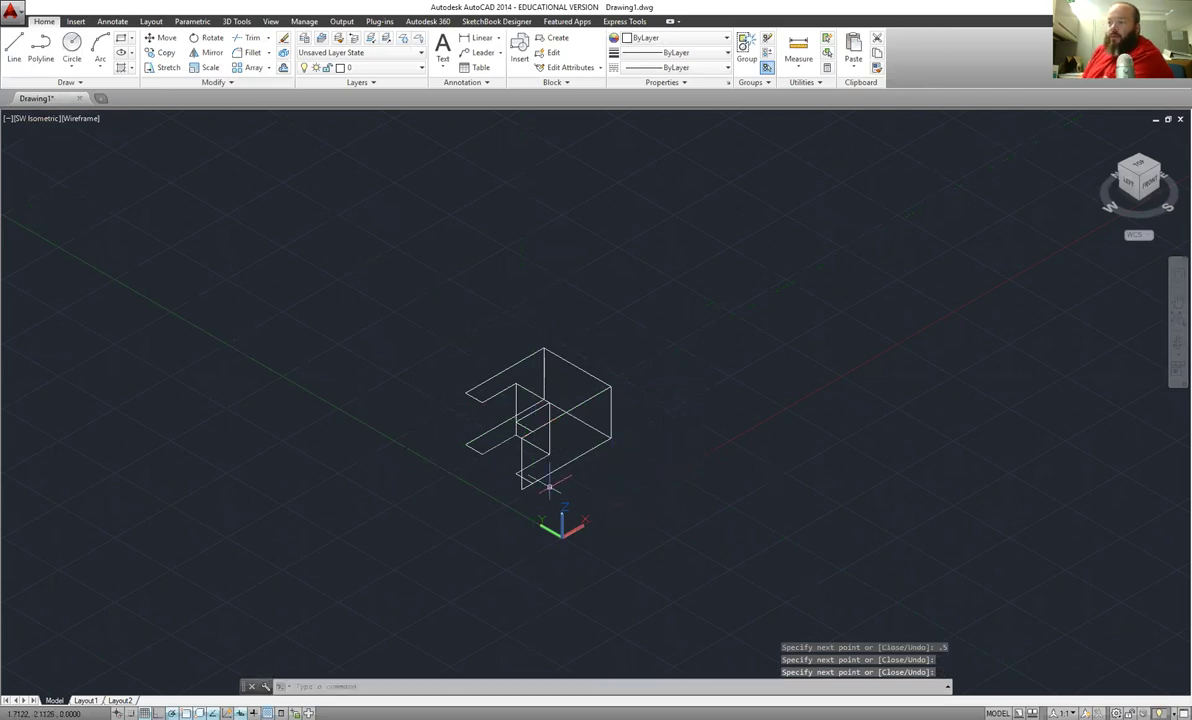
Erase the four square inner corner edges on the front face
{"action": "scroll", "coordinate": [572, 481], "scroll_direction": "up", "scroll_amount": 2}
{"action": "scroll", "coordinate": [572, 481], "scroll_direction": "up", "scroll_amount": 1}
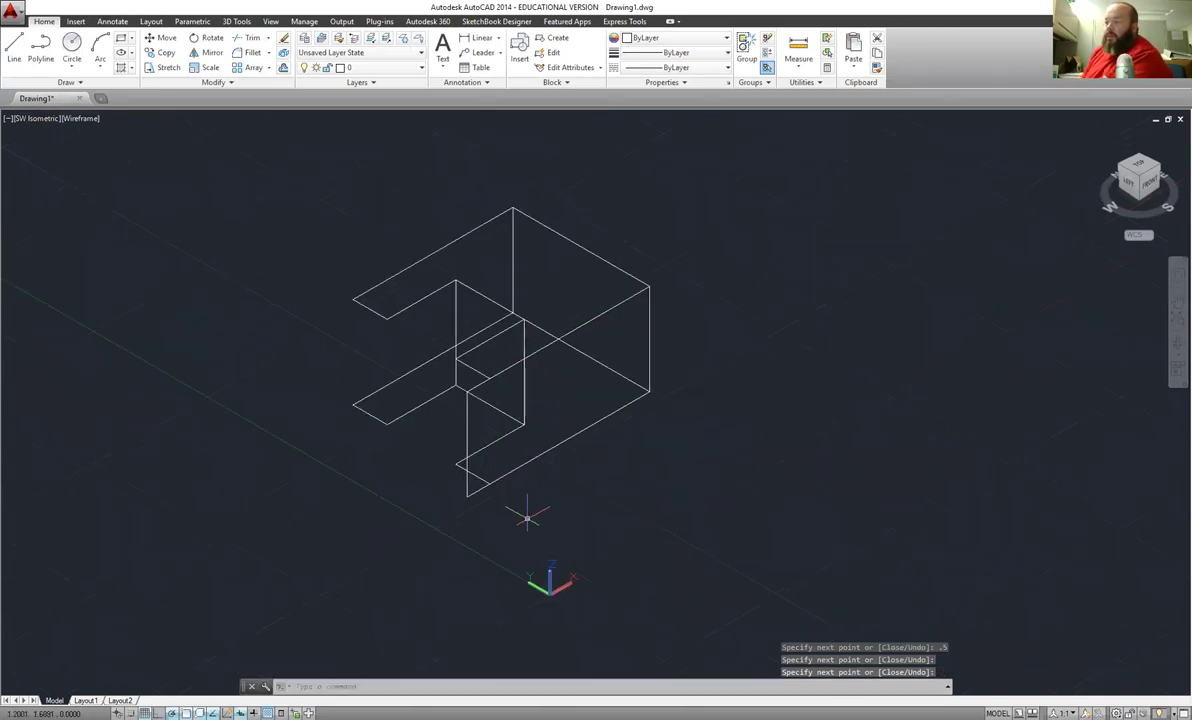
{"action": "scroll", "coordinate": [527, 517], "scroll_direction": "up", "scroll_amount": 2}
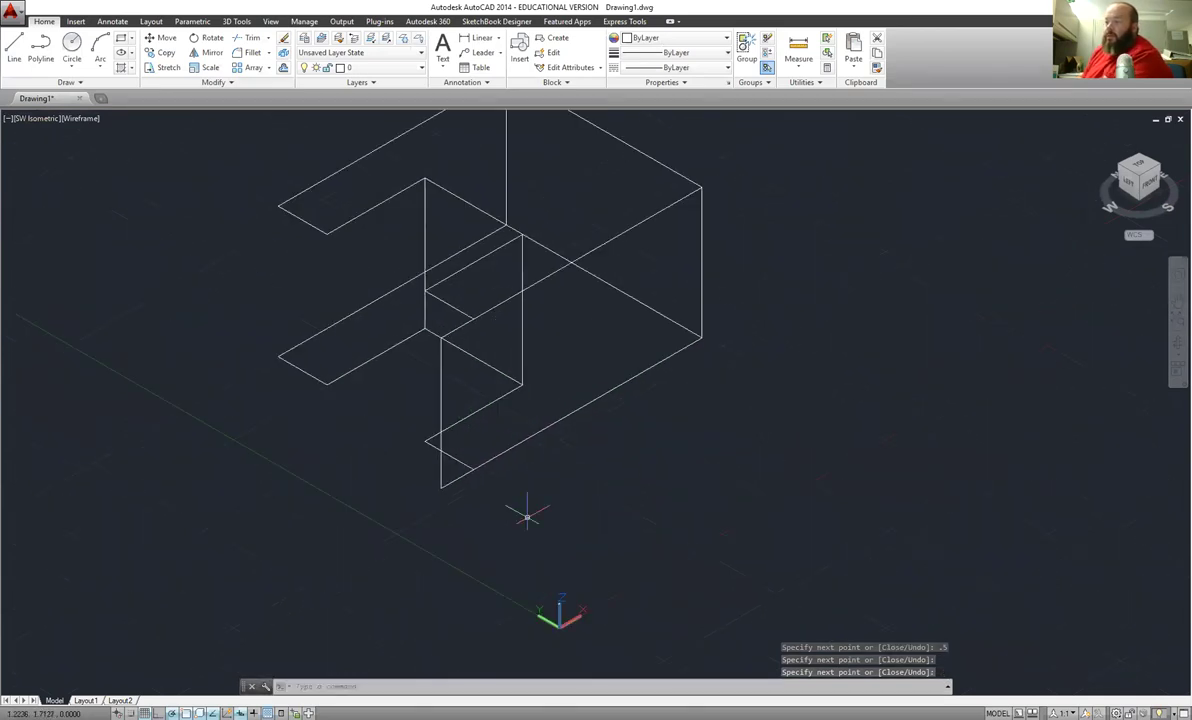
{"action": "left_click", "coordinate": [460, 478]}
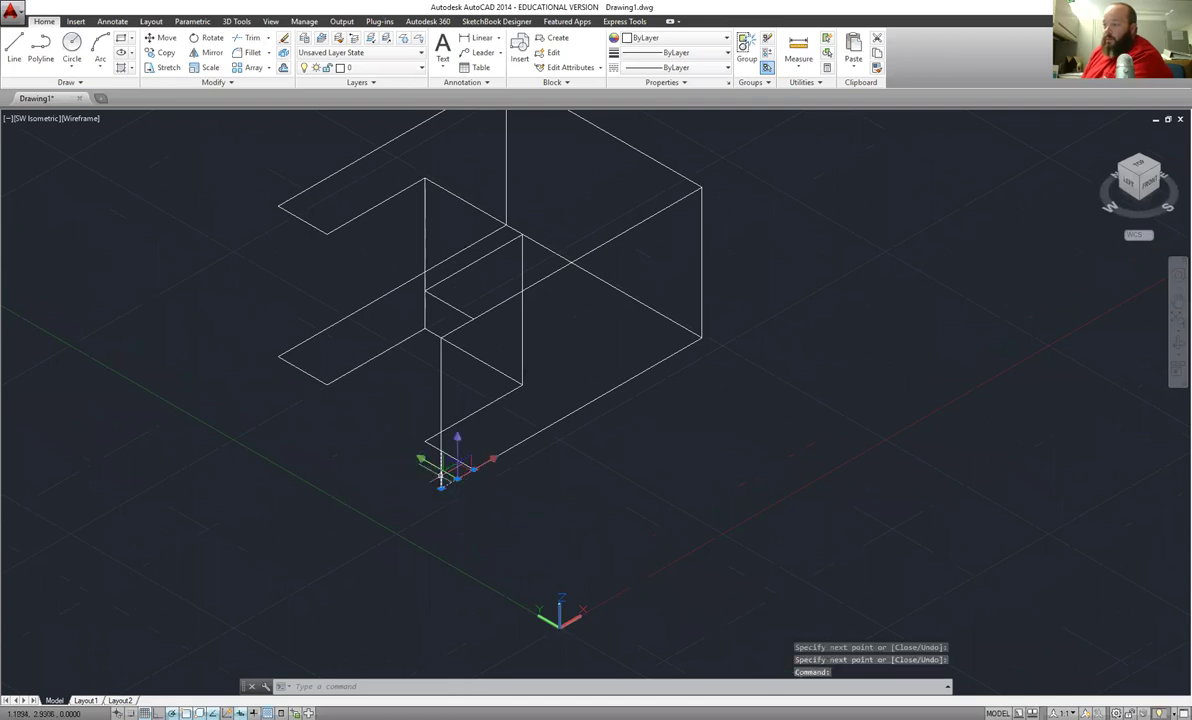
{"action": "left_click", "coordinate": [441, 432]}
{"action": "left_click", "coordinate": [441, 348]}
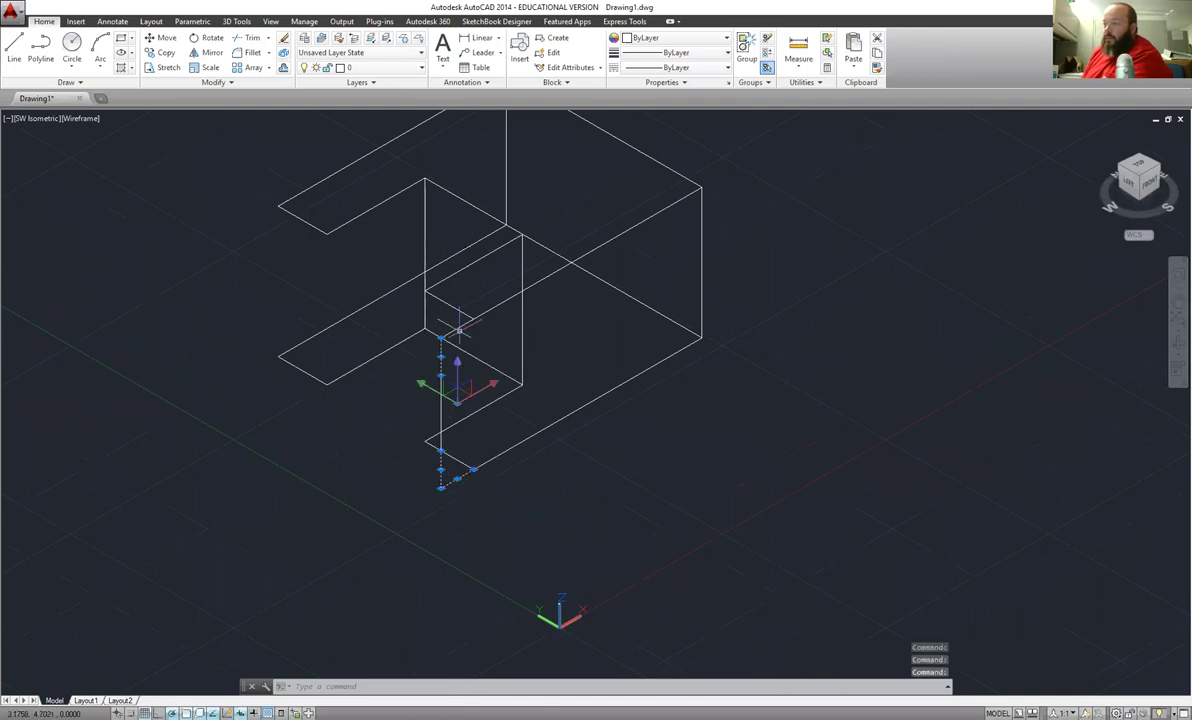
{"action": "left_click", "coordinate": [459, 327]}
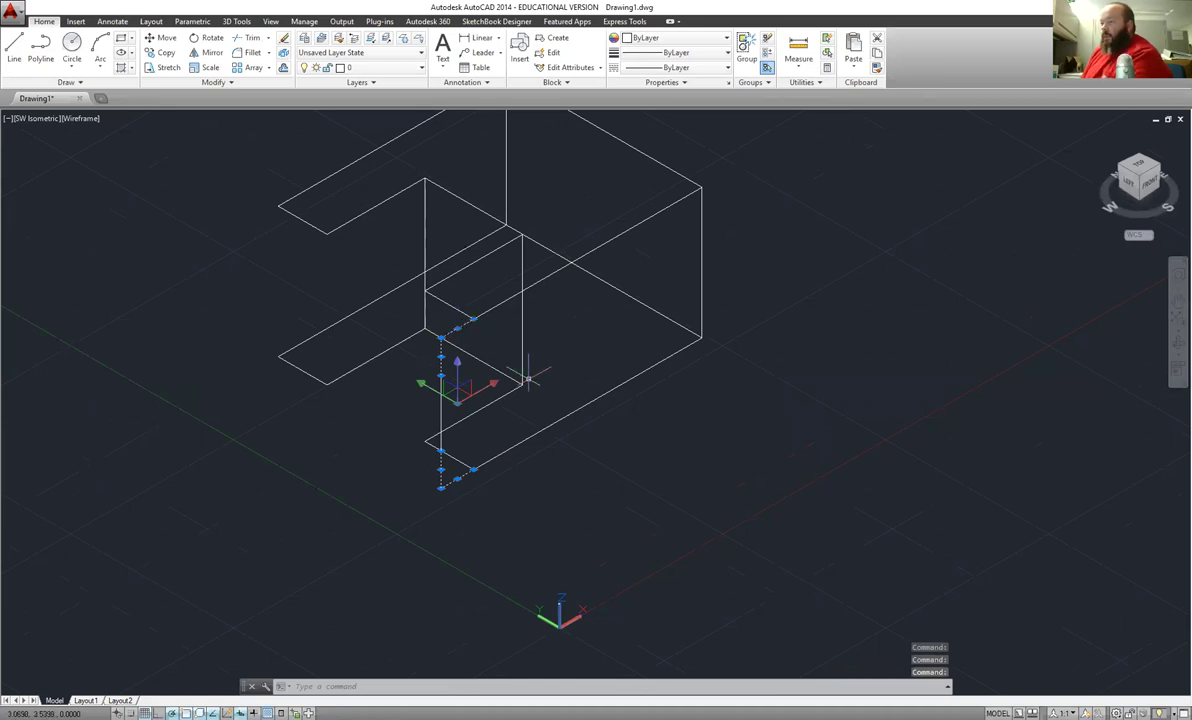
{"action": "key", "text": "Delete"}
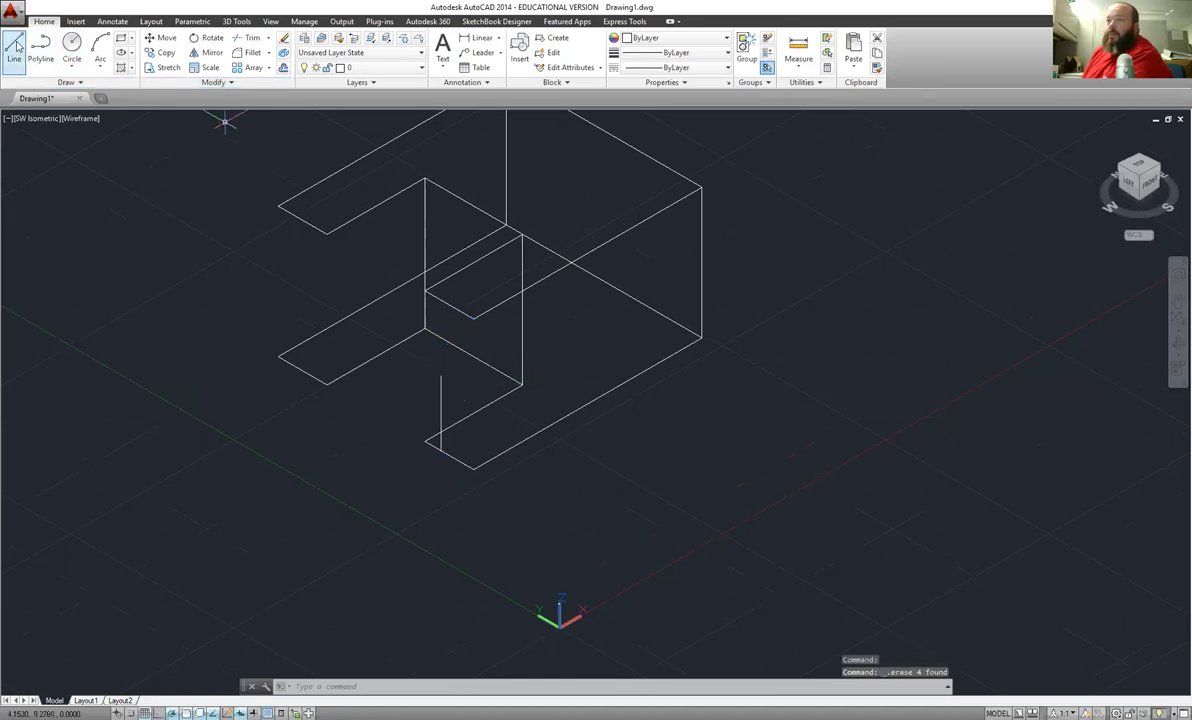
Draw the slanted chamfer line from the lower inner corner to the notch's upper corner
{"action": "left_click", "coordinate": [15, 47]}
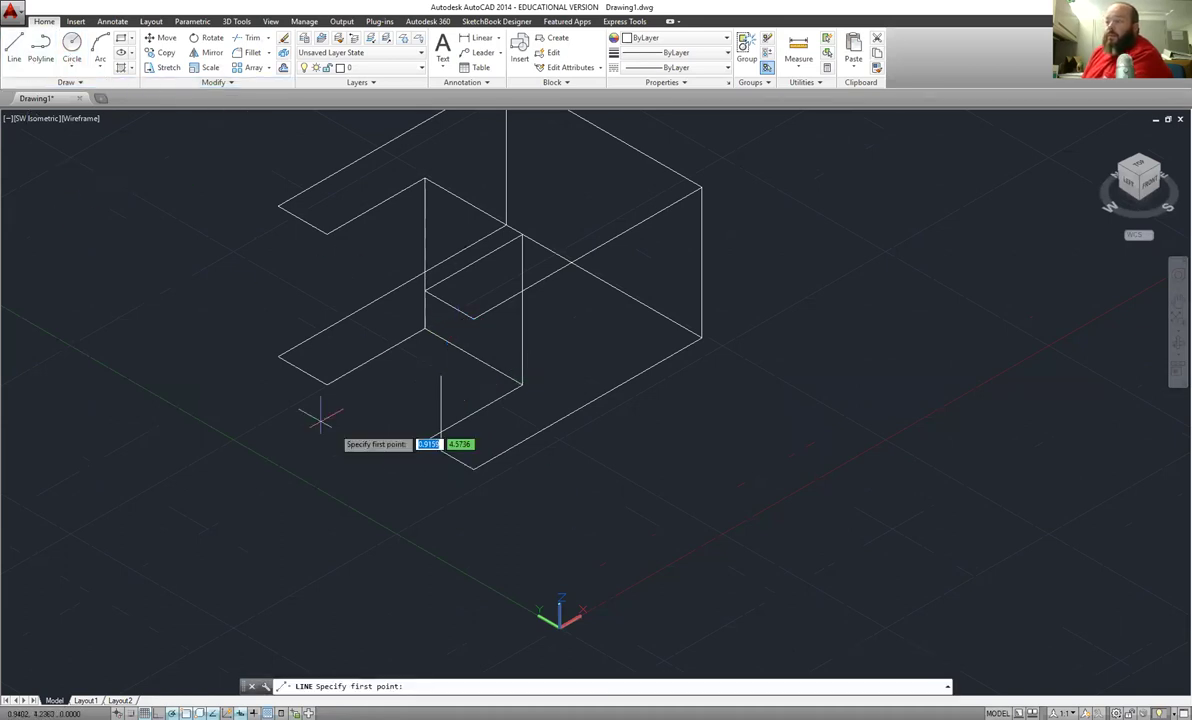
{"action": "left_click", "coordinate": [440, 451]}
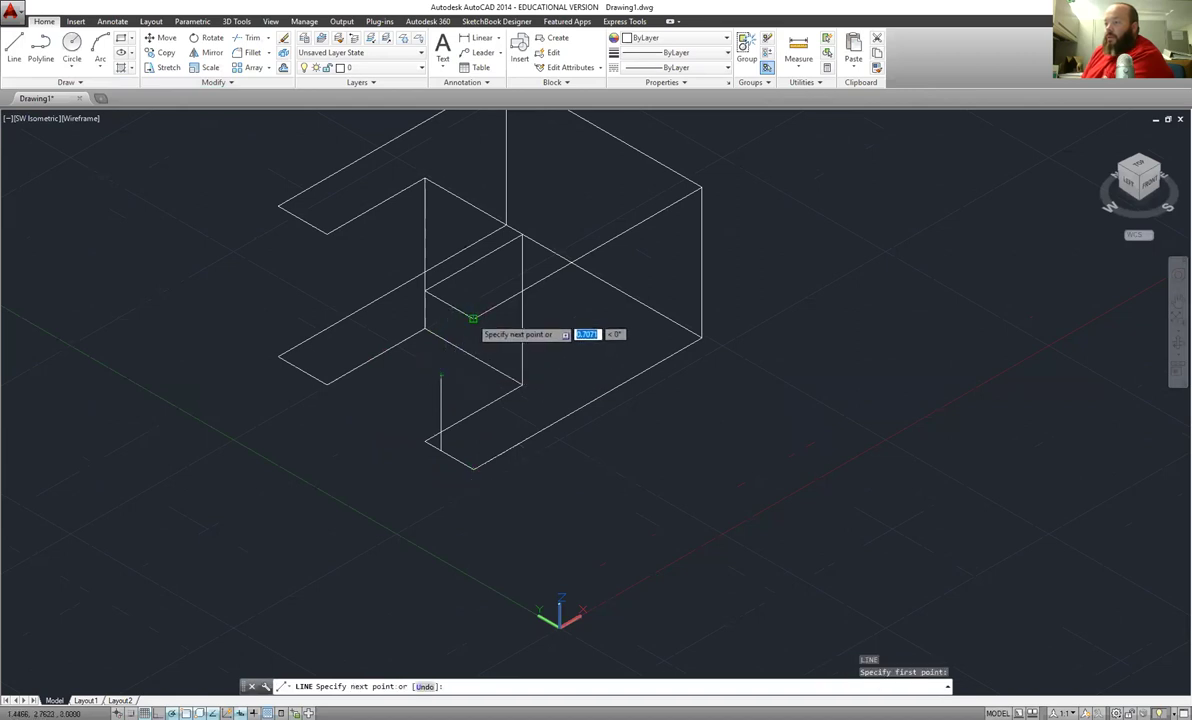
{"action": "left_click", "coordinate": [473, 318]}
{"action": "key", "text": "Return"}
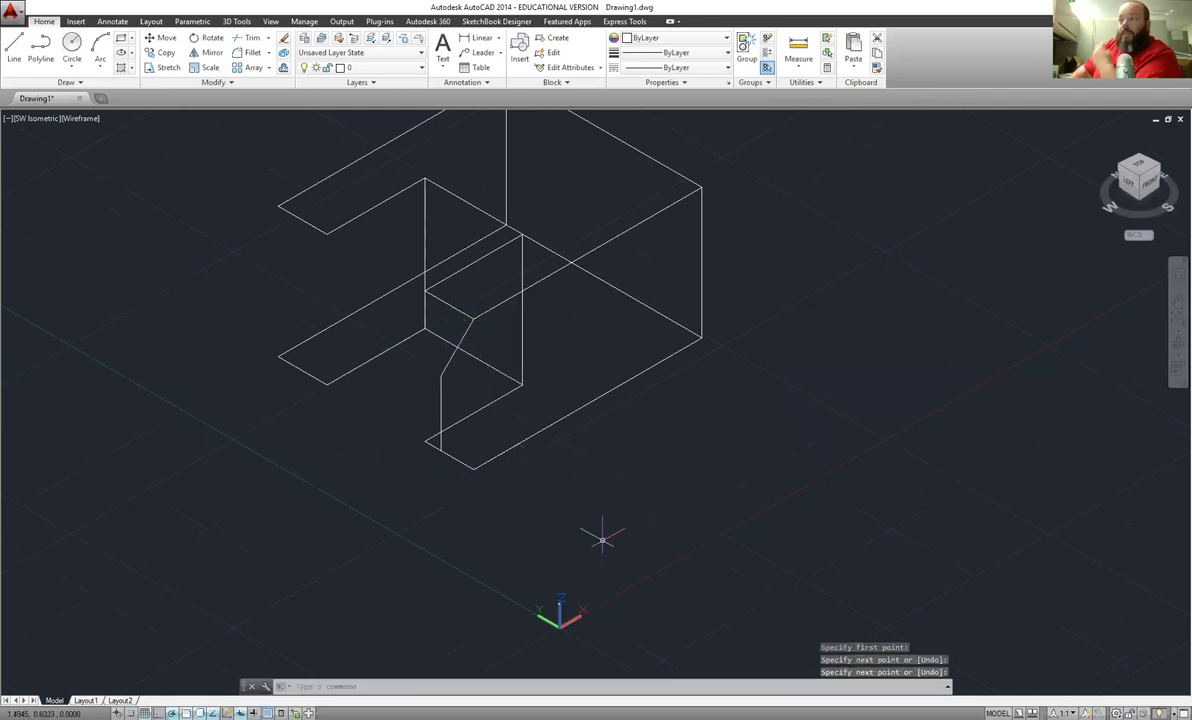
Orbit the wireframe part to inspect the chamfer, then swing back near isometric
{"action": "left_click", "coordinate": [232, 22]}
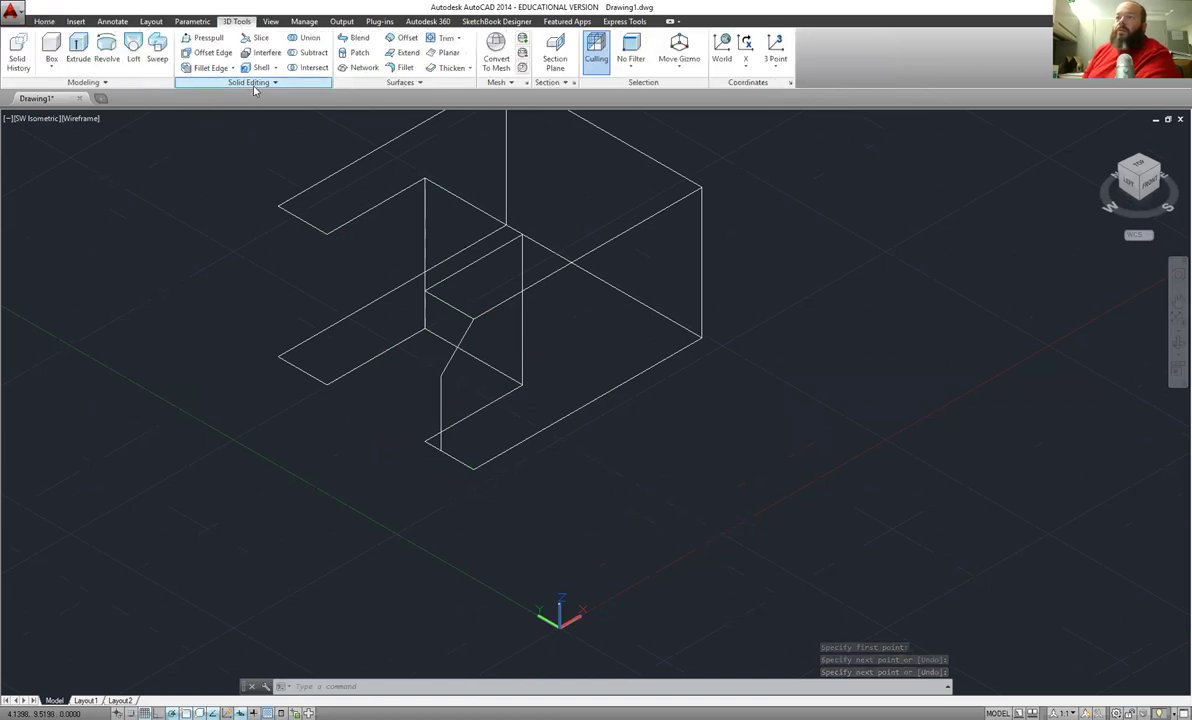
{"action": "left_click", "coordinate": [268, 22]}
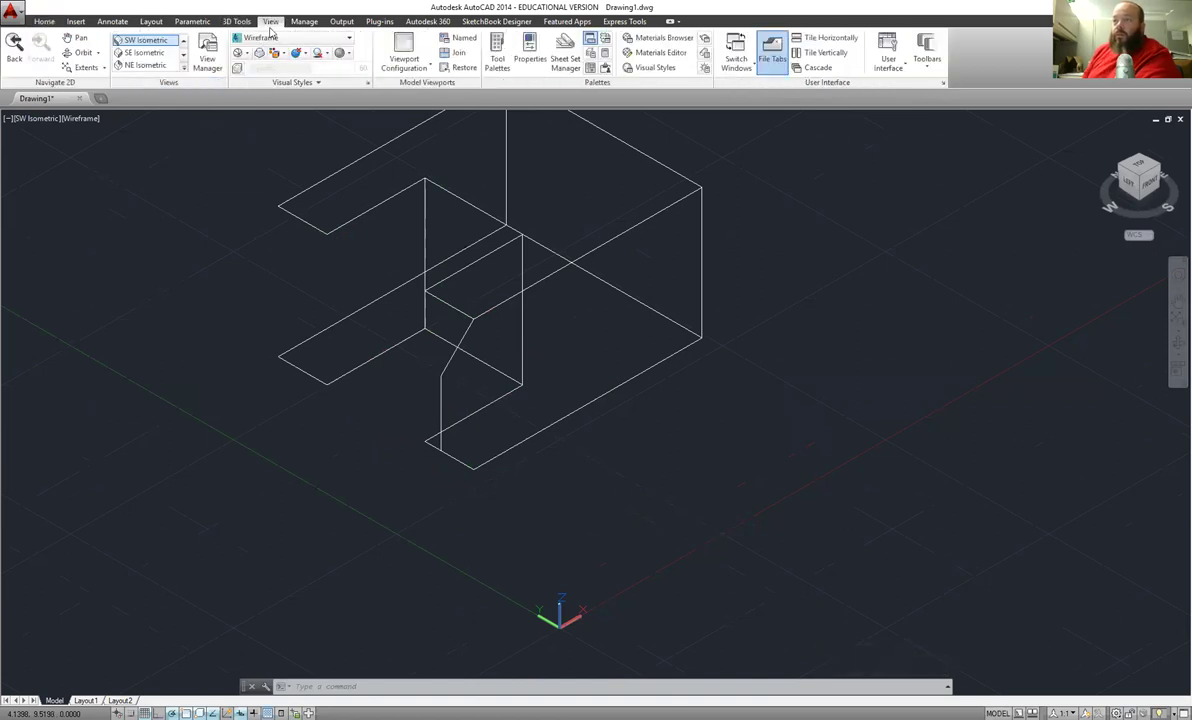
{"action": "left_click", "coordinate": [81, 53]}
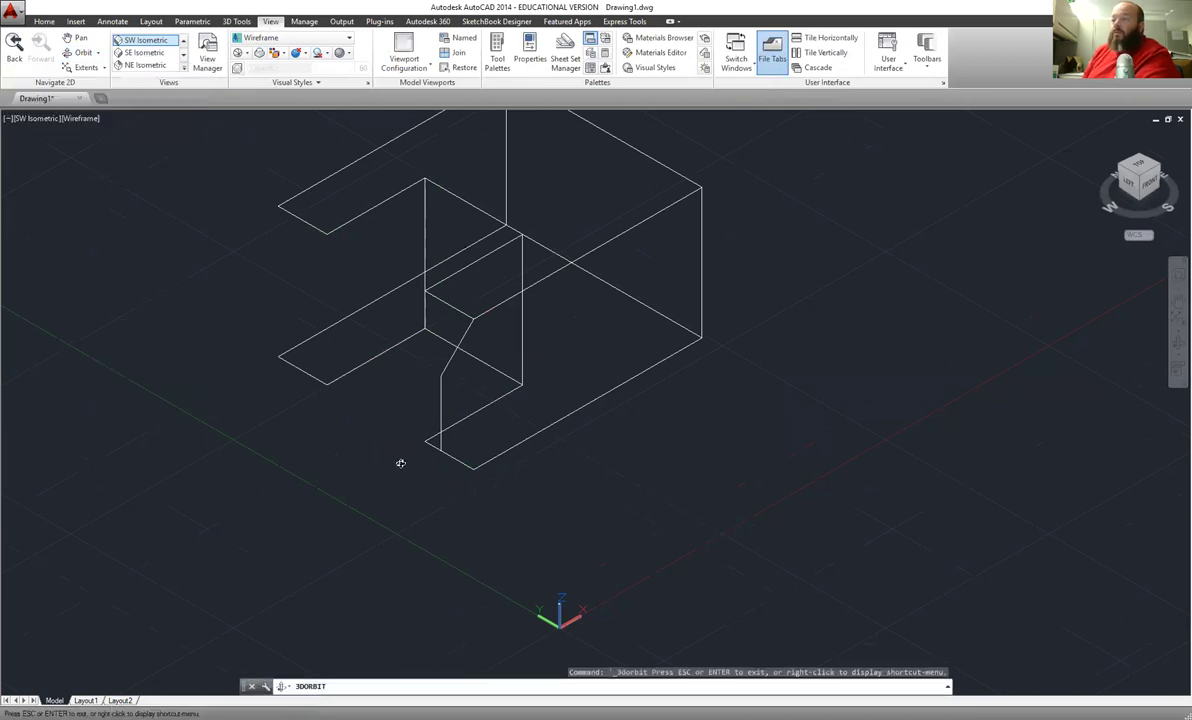
{"action": "left_click_drag", "start_coordinate": [400, 463], "coordinate": [727, 379]}
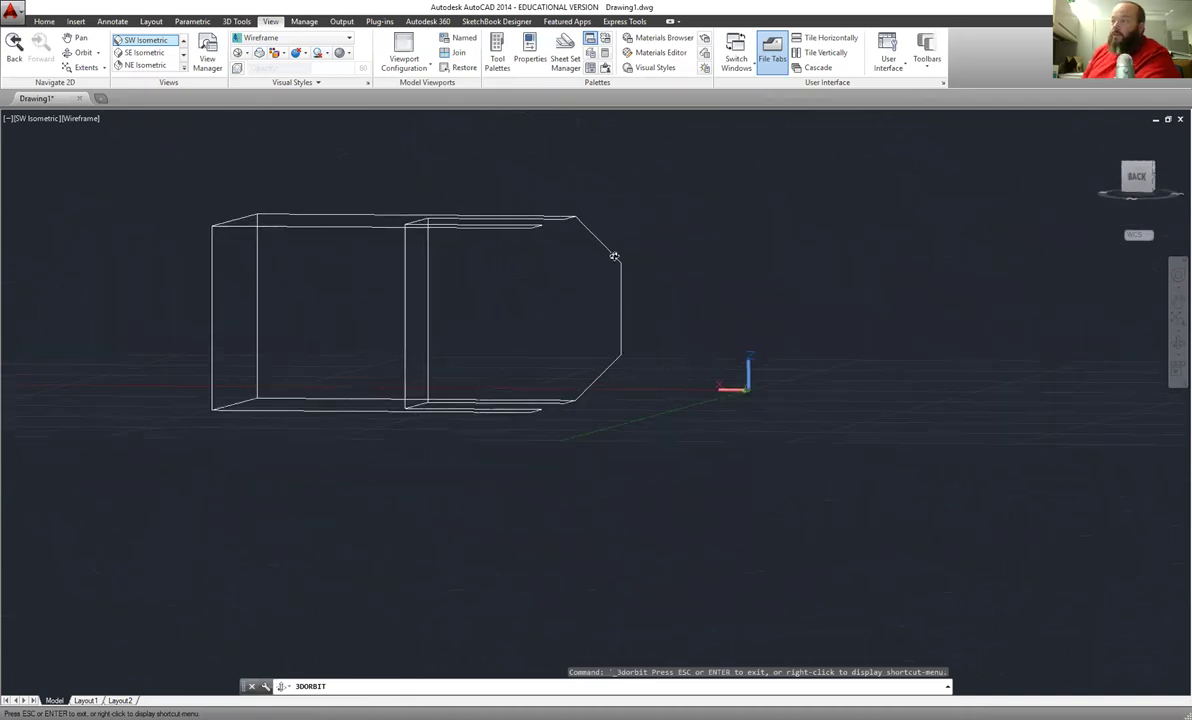
{"action": "left_click_drag", "start_coordinate": [660, 366], "coordinate": [308, 424]}
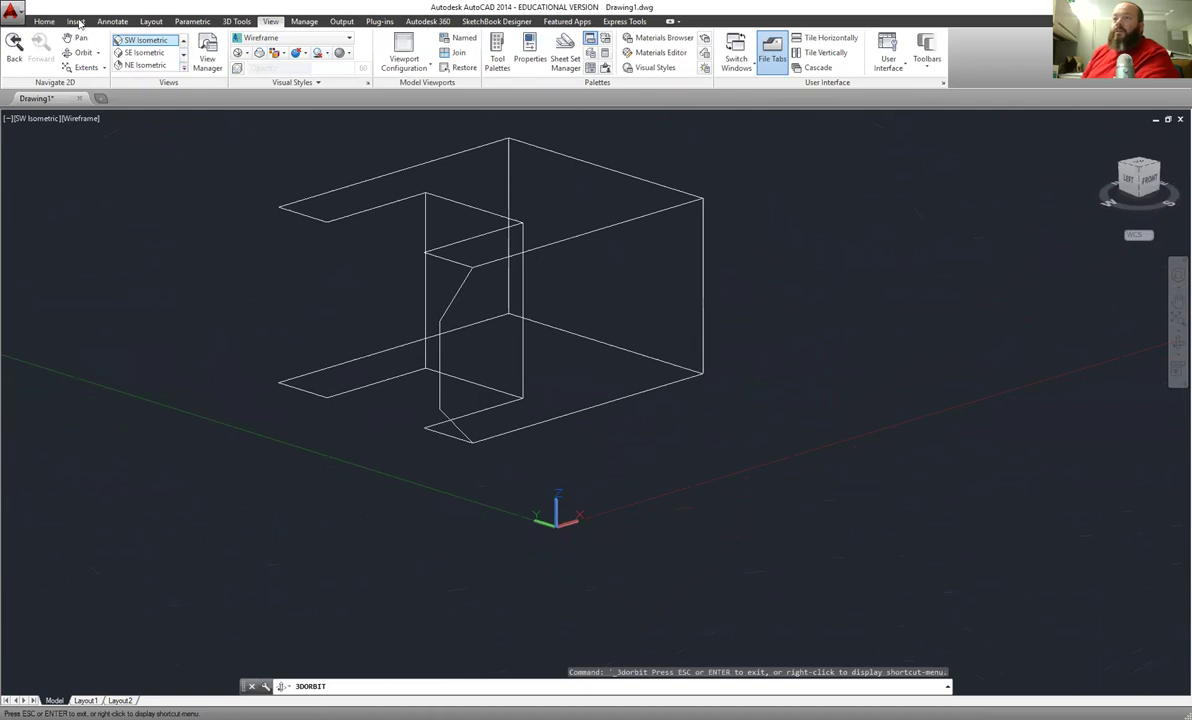
Copy the chamfer edges to the top, middle and outer corners of the clevis arm
{"action": "left_click", "coordinate": [44, 21]}
{"action": "left_click", "coordinate": [165, 53]}
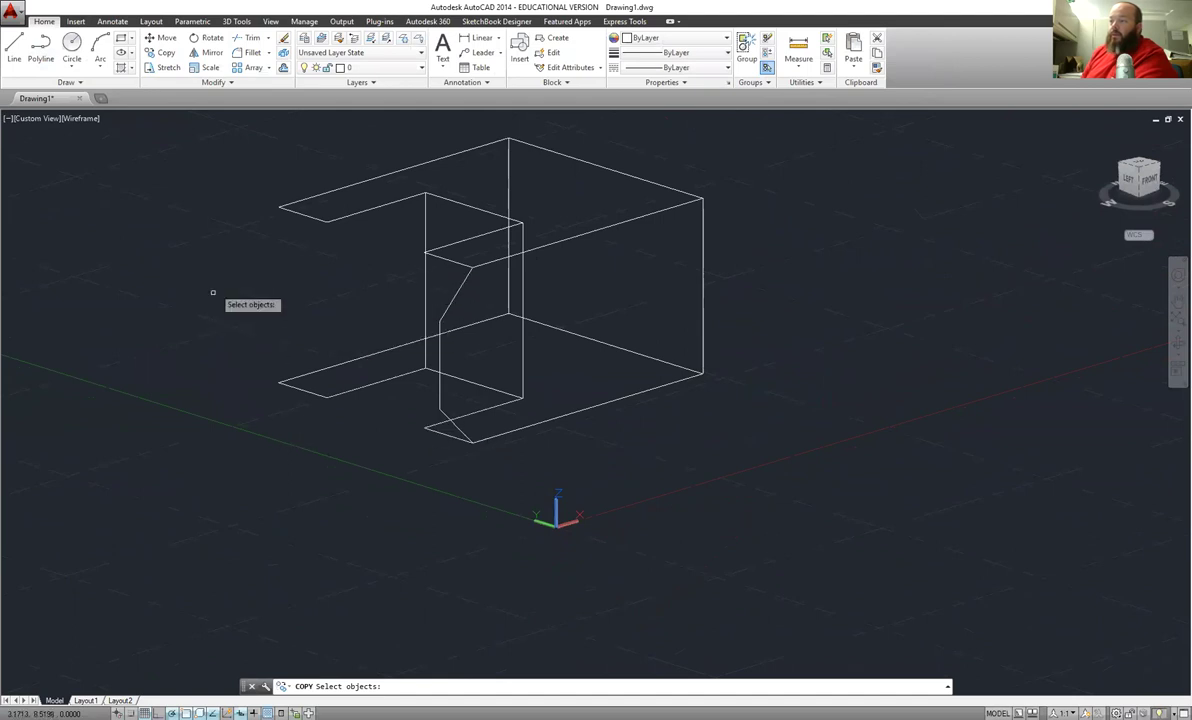
{"action": "left_click", "coordinate": [439, 388]}
{"action": "left_click", "coordinate": [440, 360]}
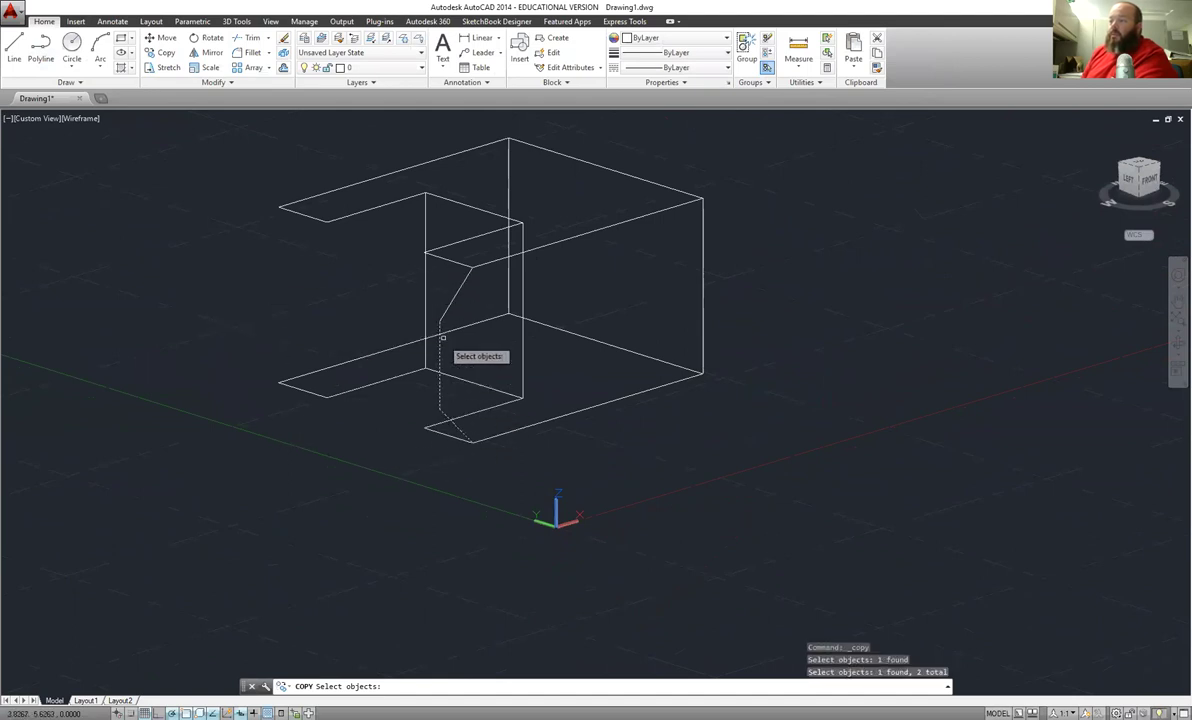
{"action": "left_click", "coordinate": [449, 302]}
{"action": "left_click", "coordinate": [450, 302]}
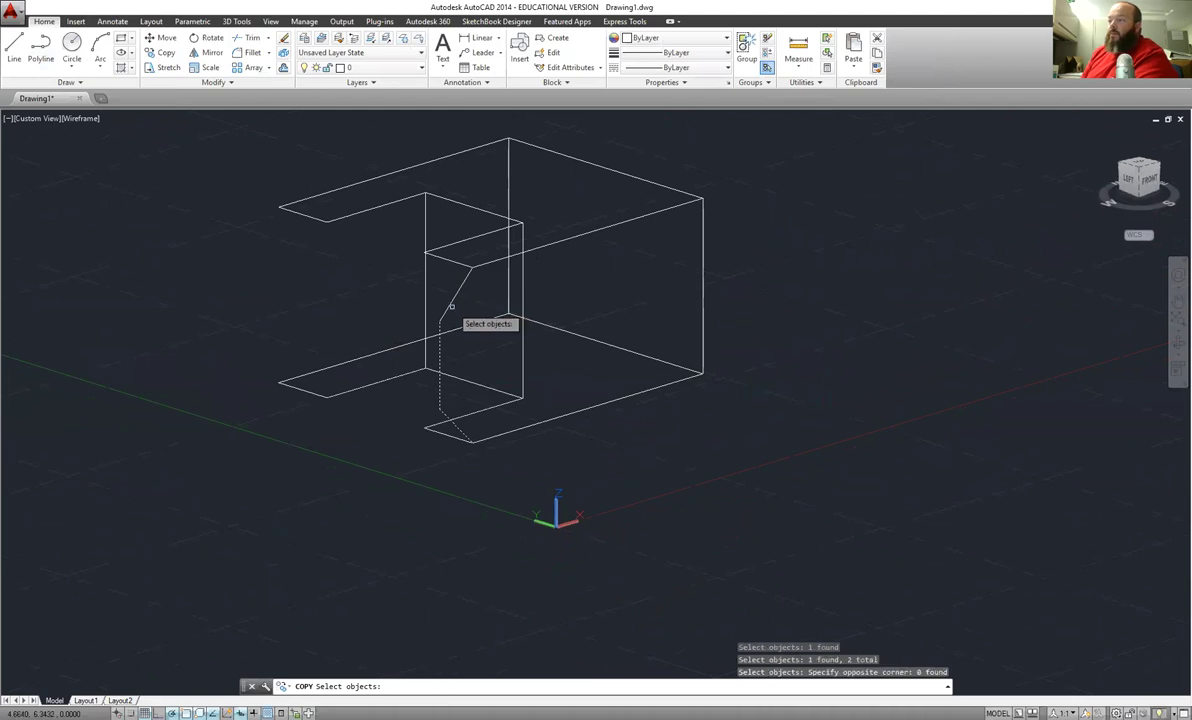
{"action": "left_click", "coordinate": [451, 302]}
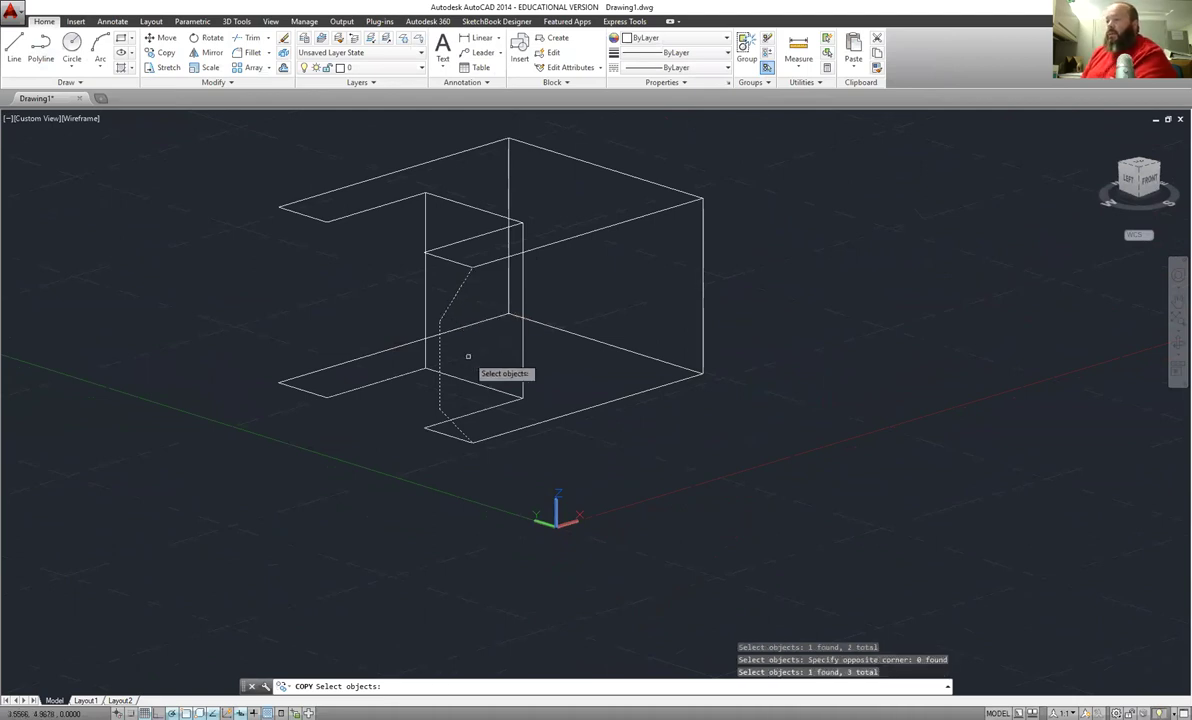
{"action": "key", "text": "Return"}
{"action": "left_click", "coordinate": [471, 266]}
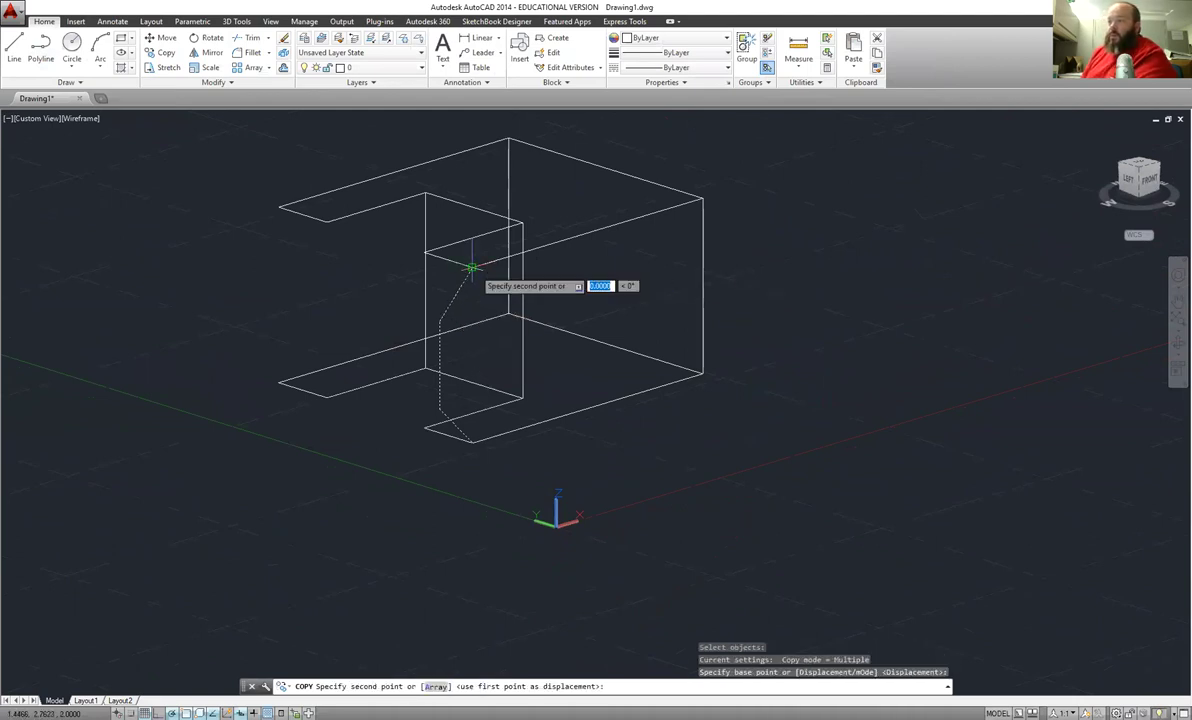
{"action": "left_click", "coordinate": [424, 253]}
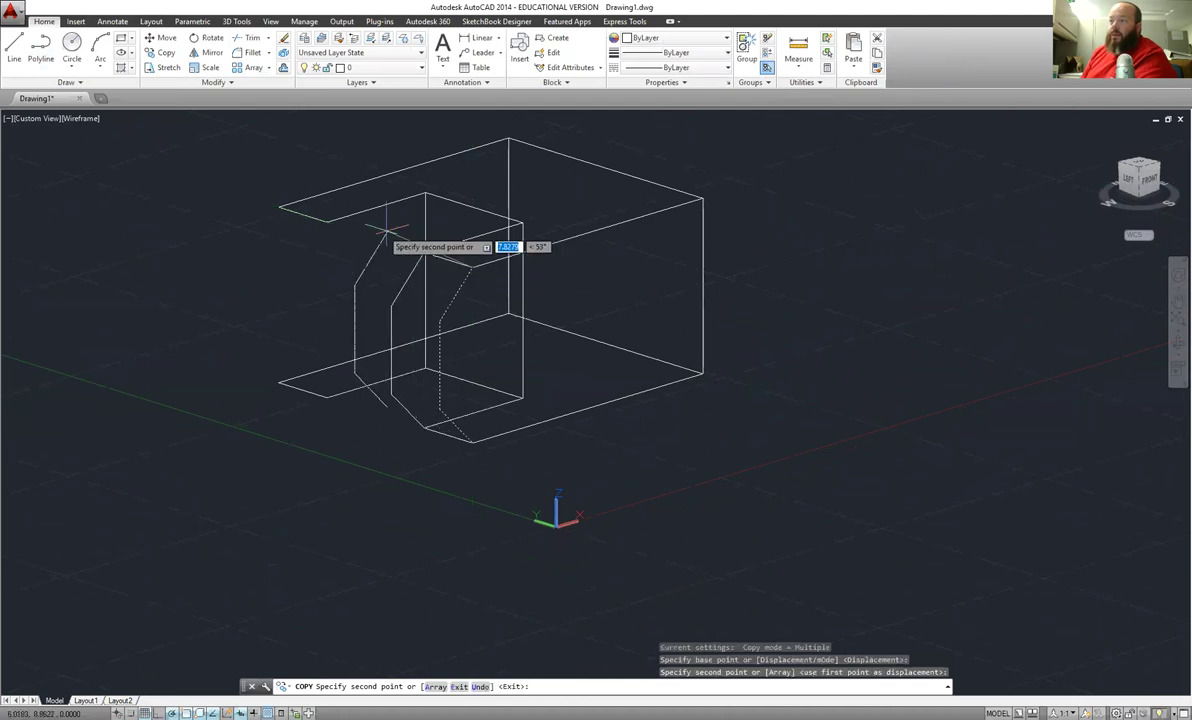
{"action": "left_click", "coordinate": [326, 220]}
{"action": "left_click", "coordinate": [278, 207]}
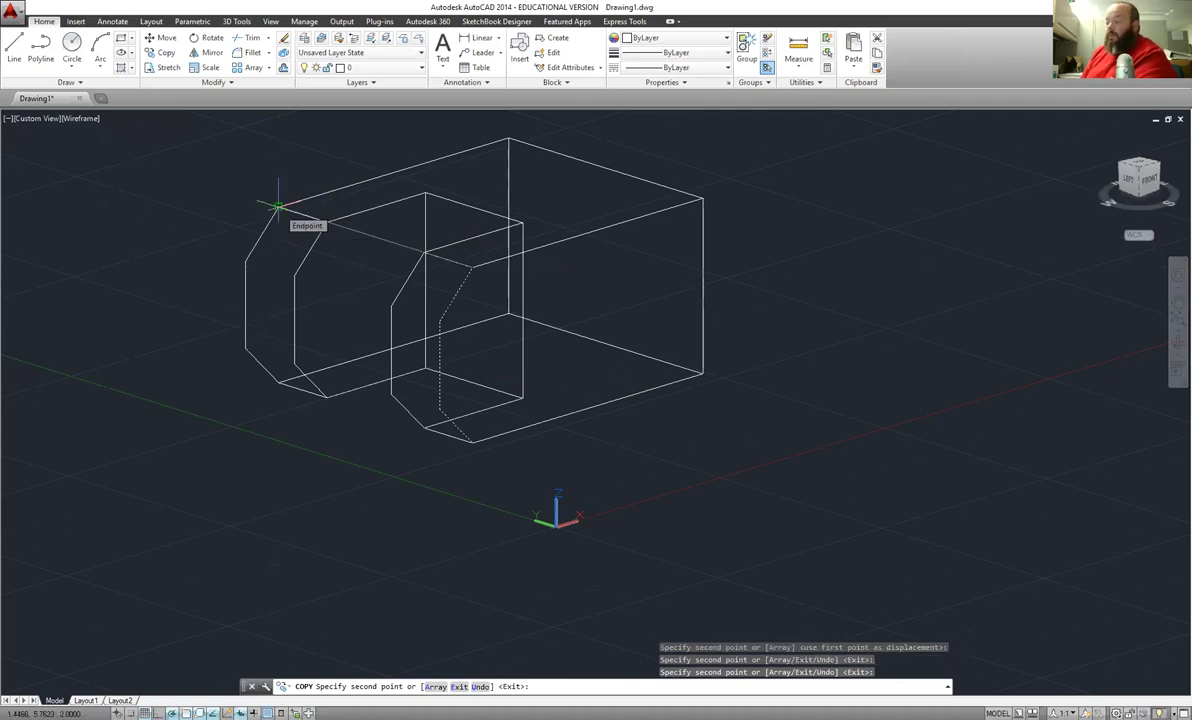
{"action": "key", "text": "Return"}
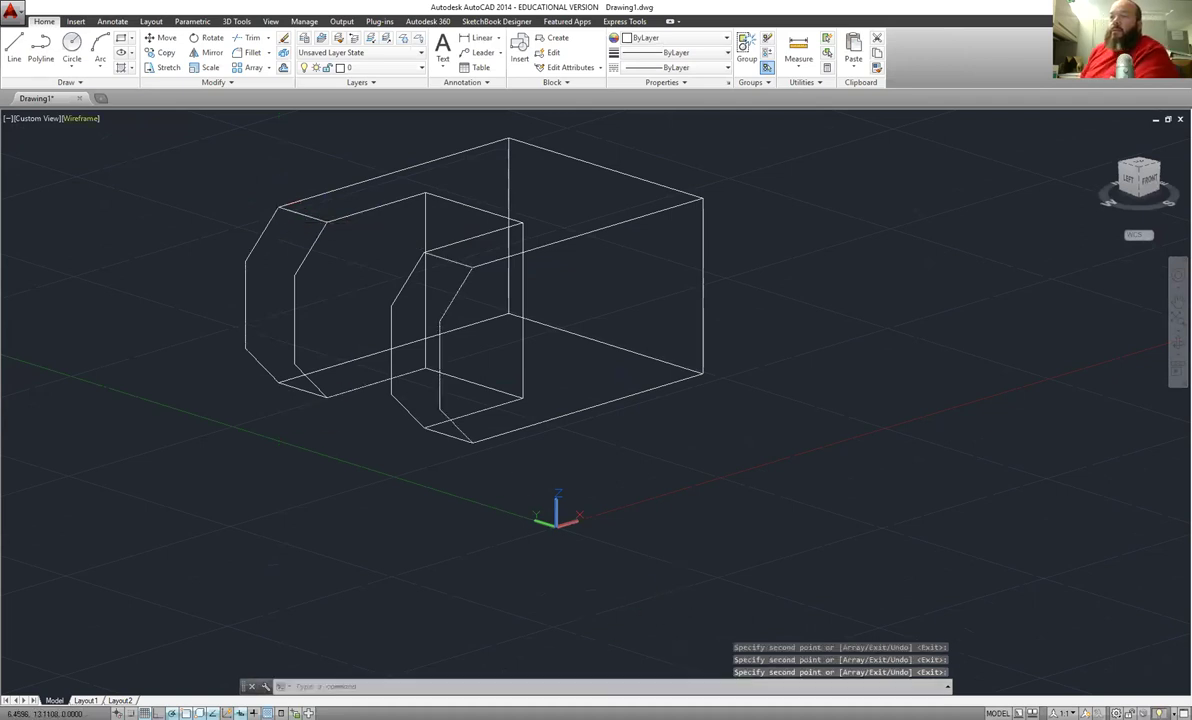
Draw the first connecting line from the outer arm's lower corner up to the chamfer corner
{"action": "left_click", "coordinate": [14, 48]}
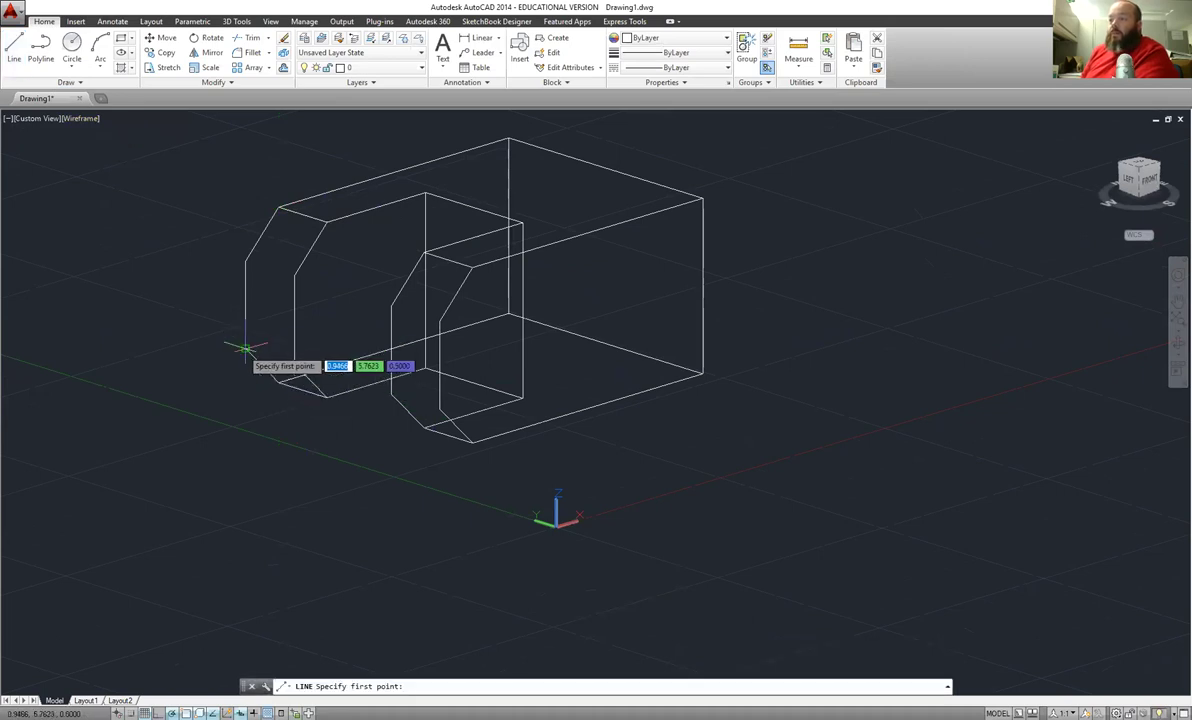
{"action": "left_click", "coordinate": [245, 348]}
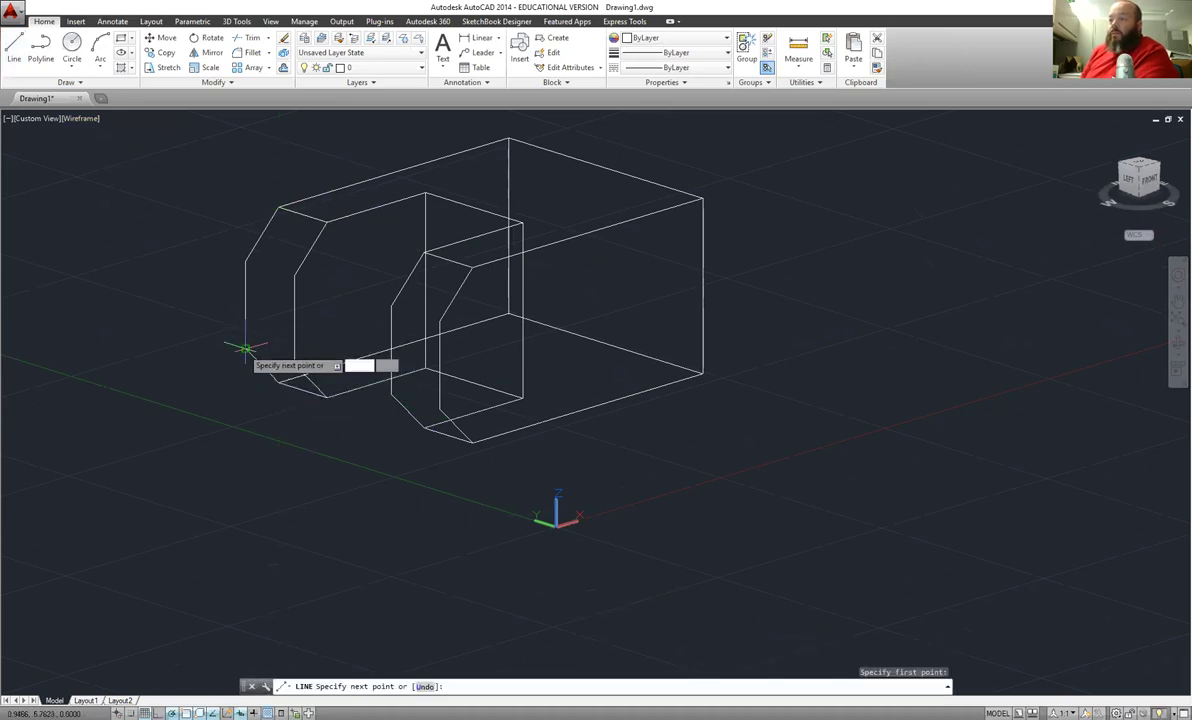
{"action": "left_click", "coordinate": [293, 365]}
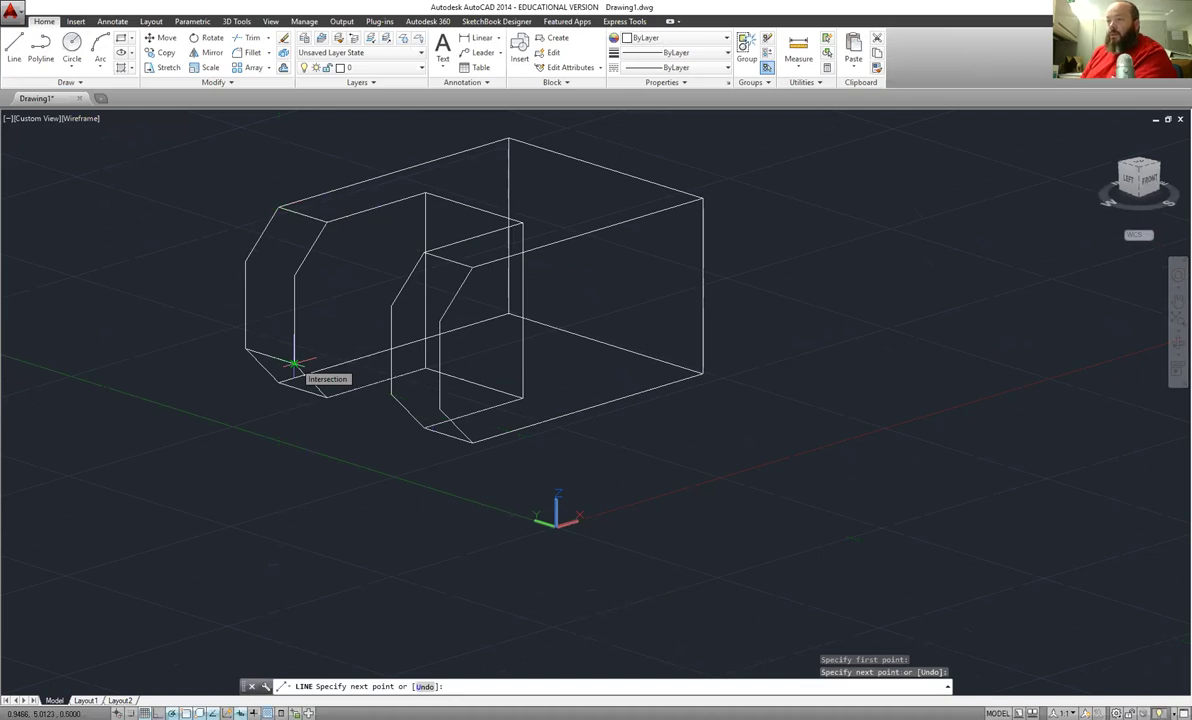
{"action": "left_click", "coordinate": [294, 270]}
{"action": "key", "text": "Return"}
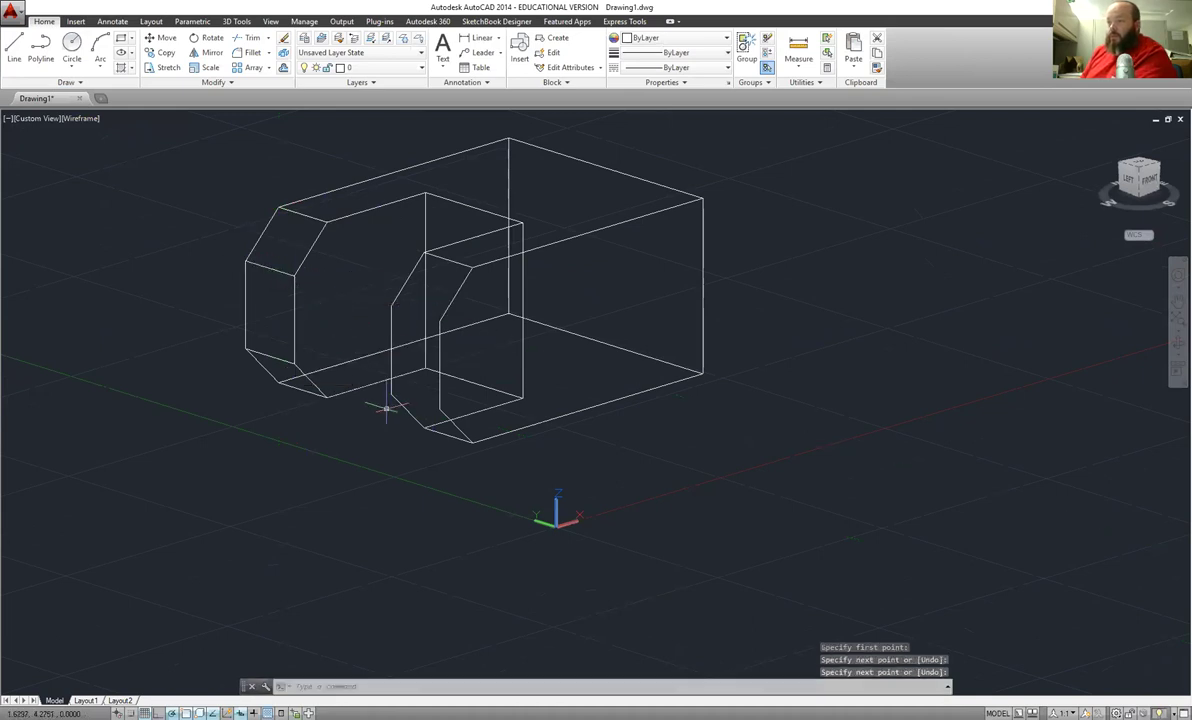
{"action": "key", "text": "Return"}
Add connecting lines from the inner edge and inner chamfer corner to their matching chamfer corners
{"action": "left_click", "coordinate": [389, 400]}
{"action": "left_click", "coordinate": [432, 410]}
{"action": "key", "text": "Return"}
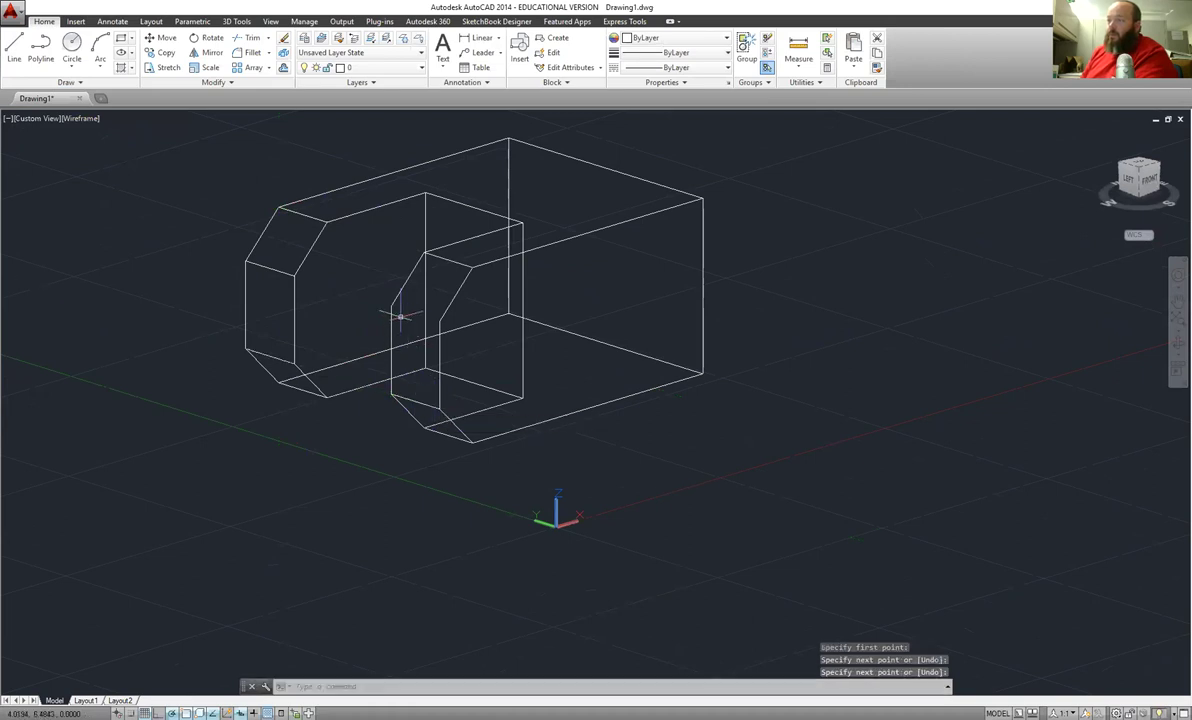
{"action": "key", "text": "Return"}
{"action": "left_click", "coordinate": [438, 321]}
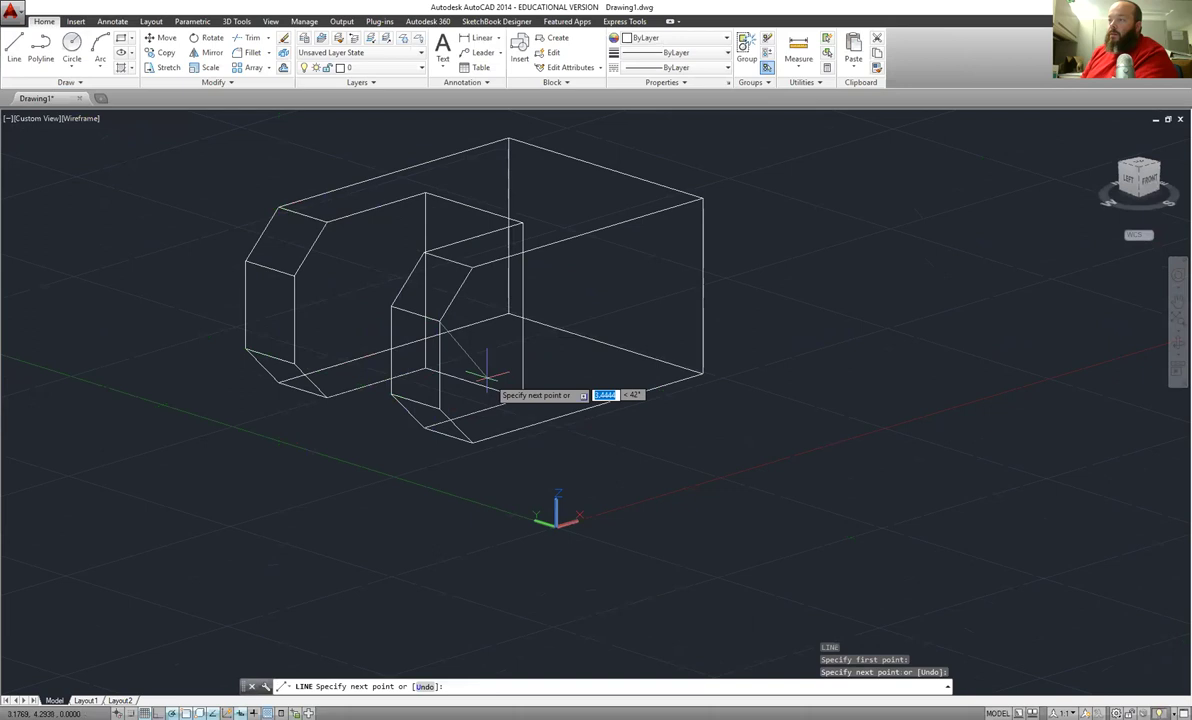
{"action": "left_click", "coordinate": [519, 412]}
{"action": "key", "text": "Return"}
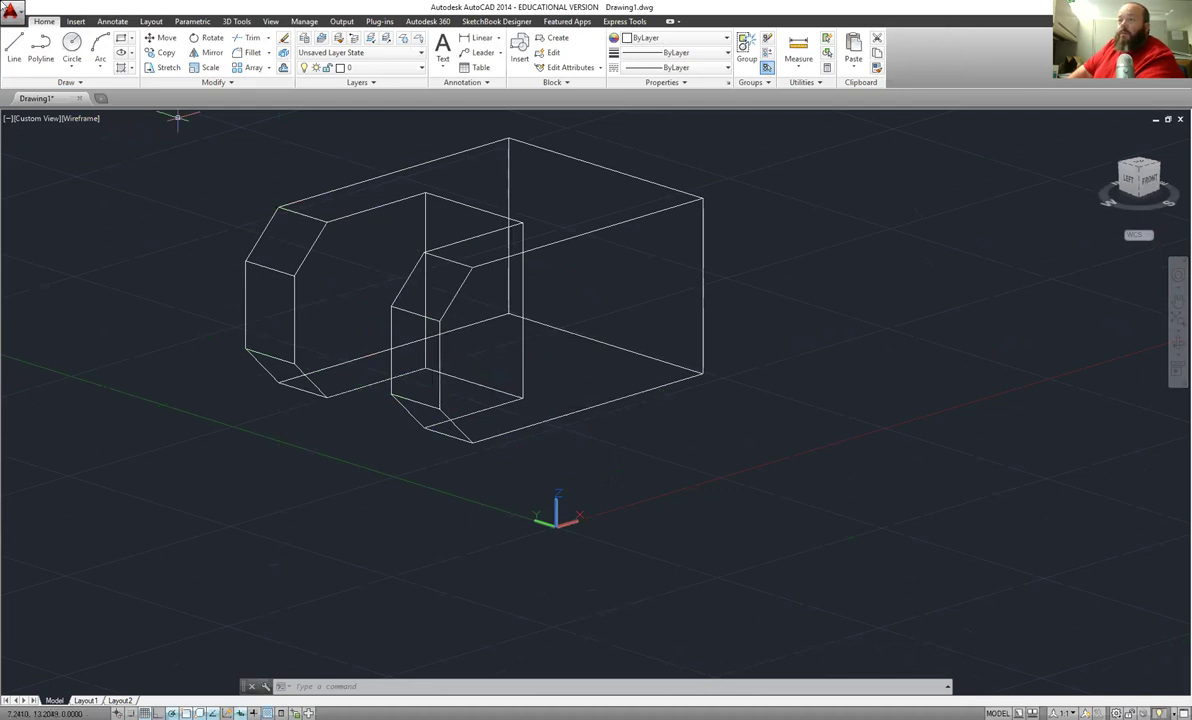
Start a line at the edge midpoint using the mid snap and draw a 1-unit segment
{"action": "left_click", "coordinate": [14, 48]}
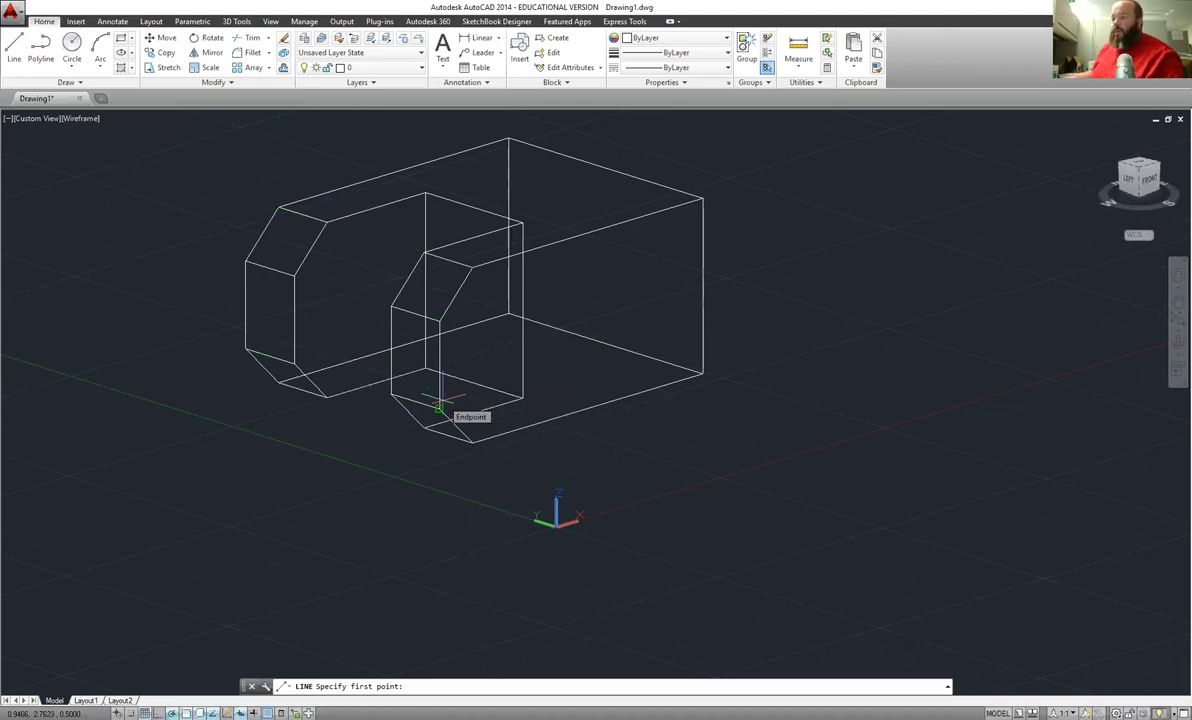
{"action": "type", "text": "mid"}
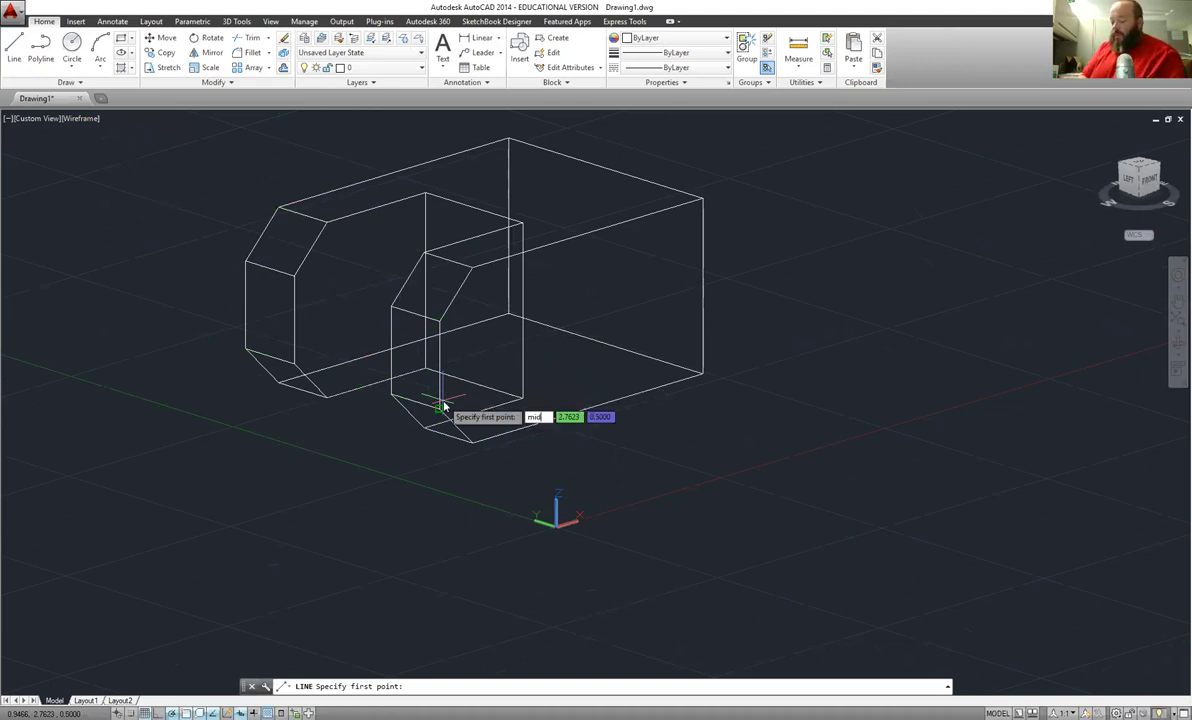
{"action": "key", "text": "Return"}
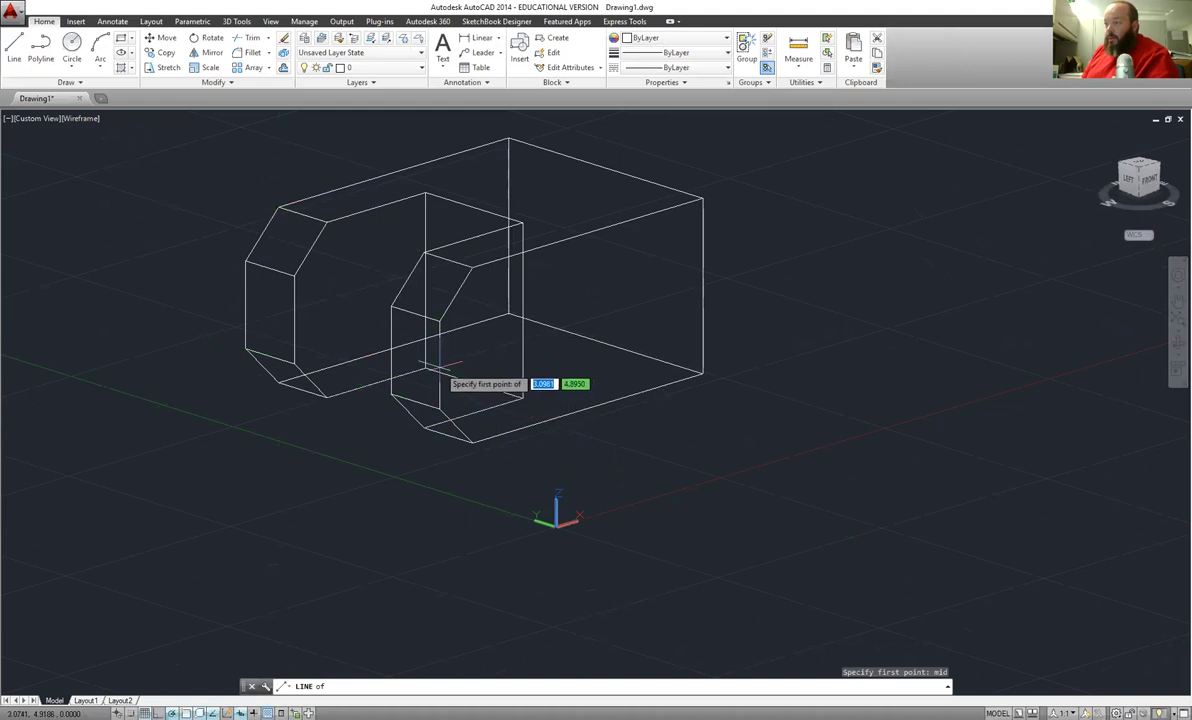
{"action": "left_click", "coordinate": [437, 365]}
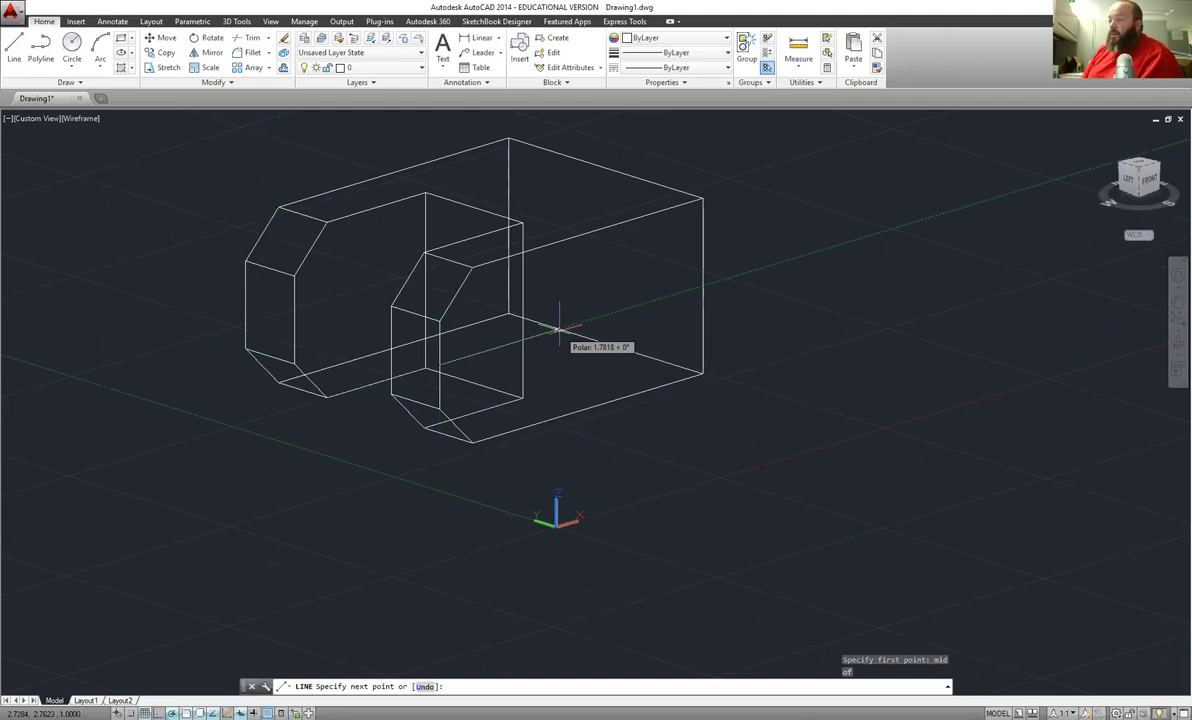
{"action": "type", "text": "1"}
{"action": "key", "text": "Return"}
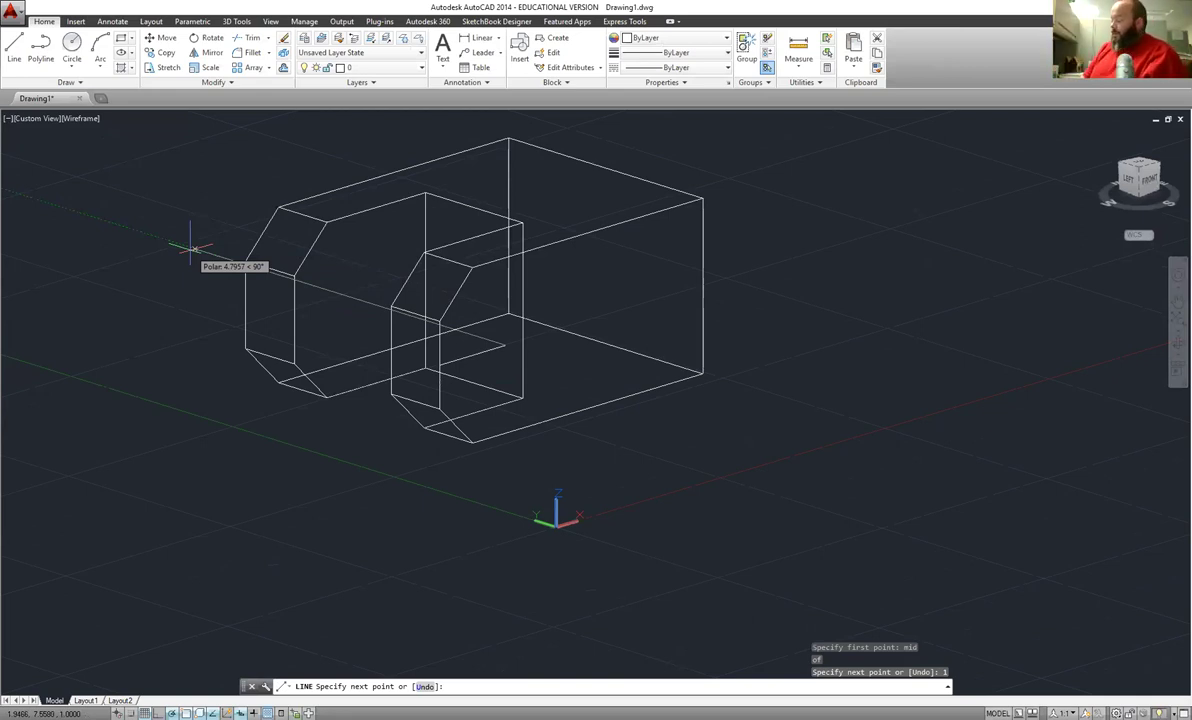
Continue the line chain with .75, 1.5 and .75-unit segments, then end it
{"action": "type", "text": ".75"}
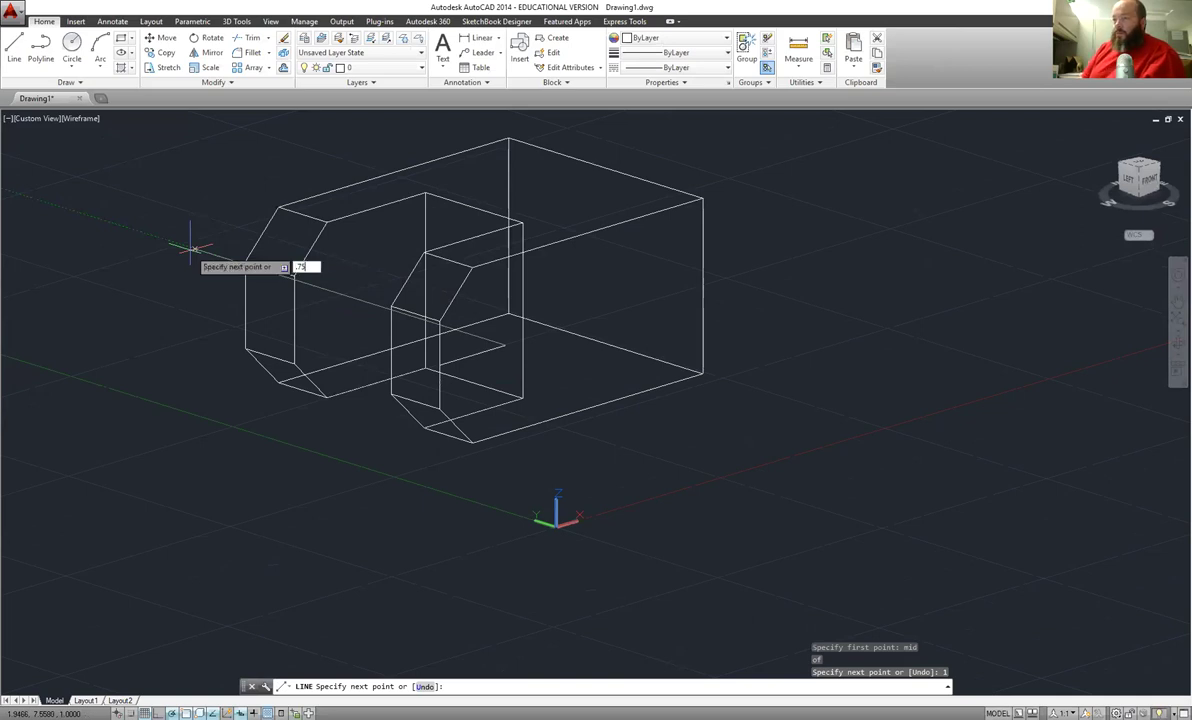
{"action": "key", "text": "Return"}
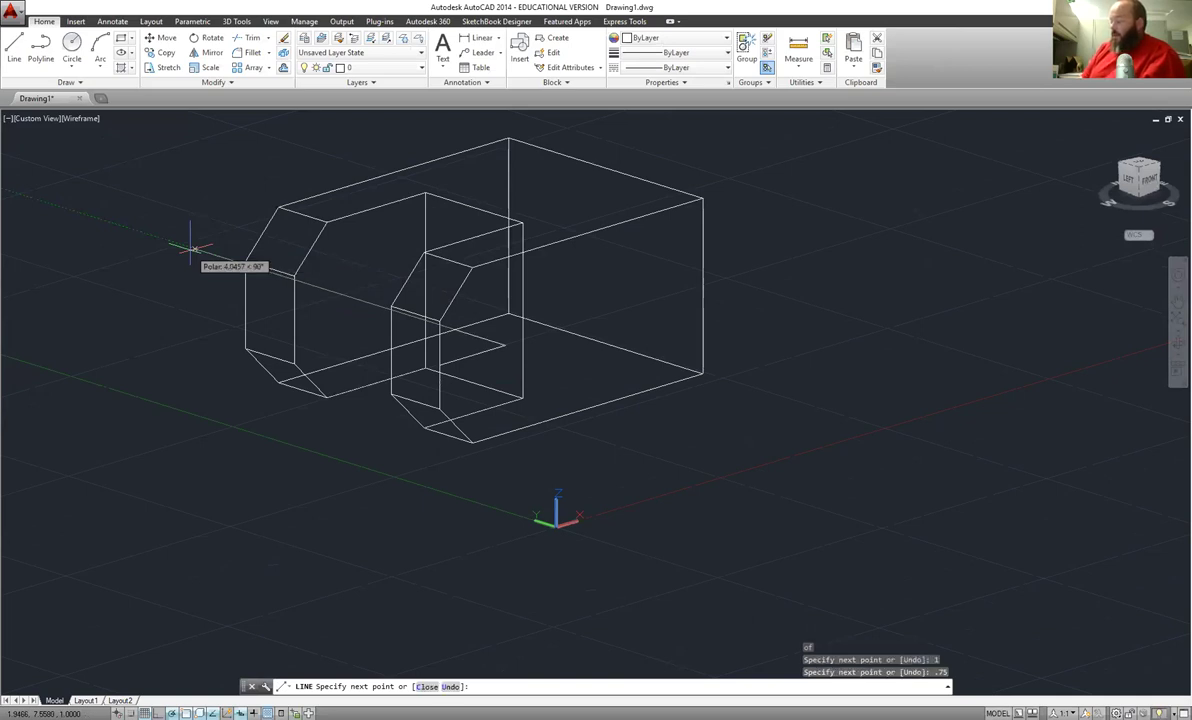
{"action": "type", "text": "1.5"}
{"action": "key", "text": "Return"}
{"action": "type", "text": ".75"}
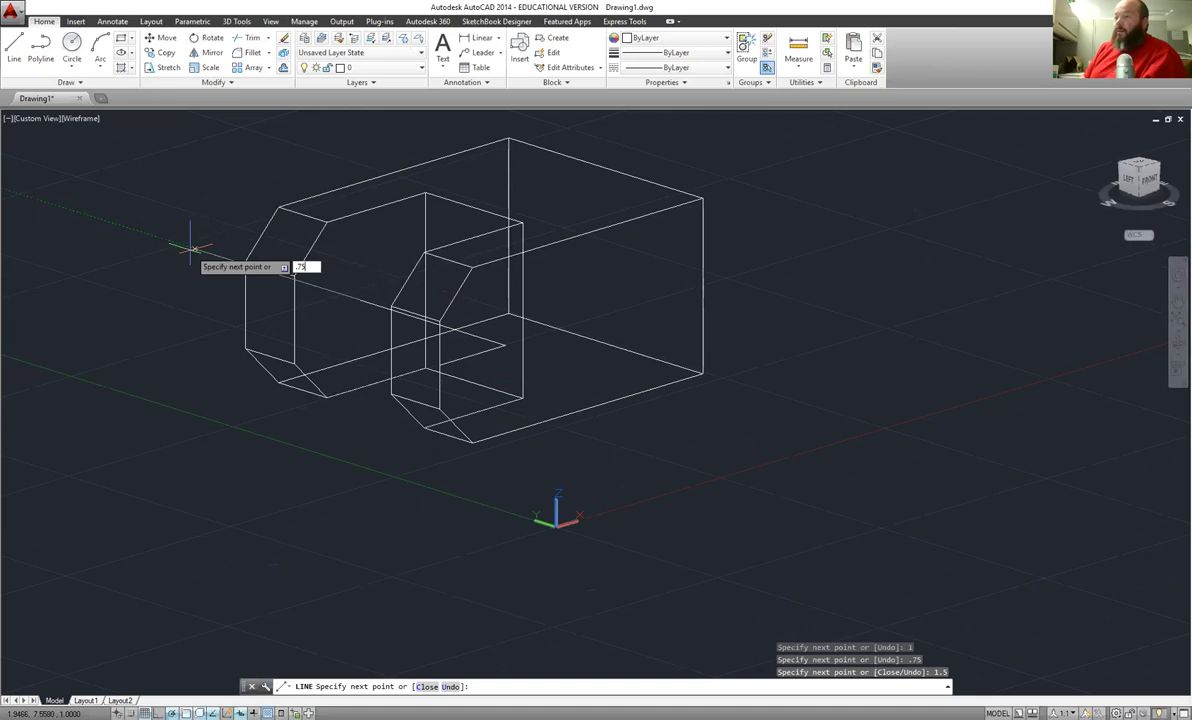
{"action": "key", "text": "Return"}
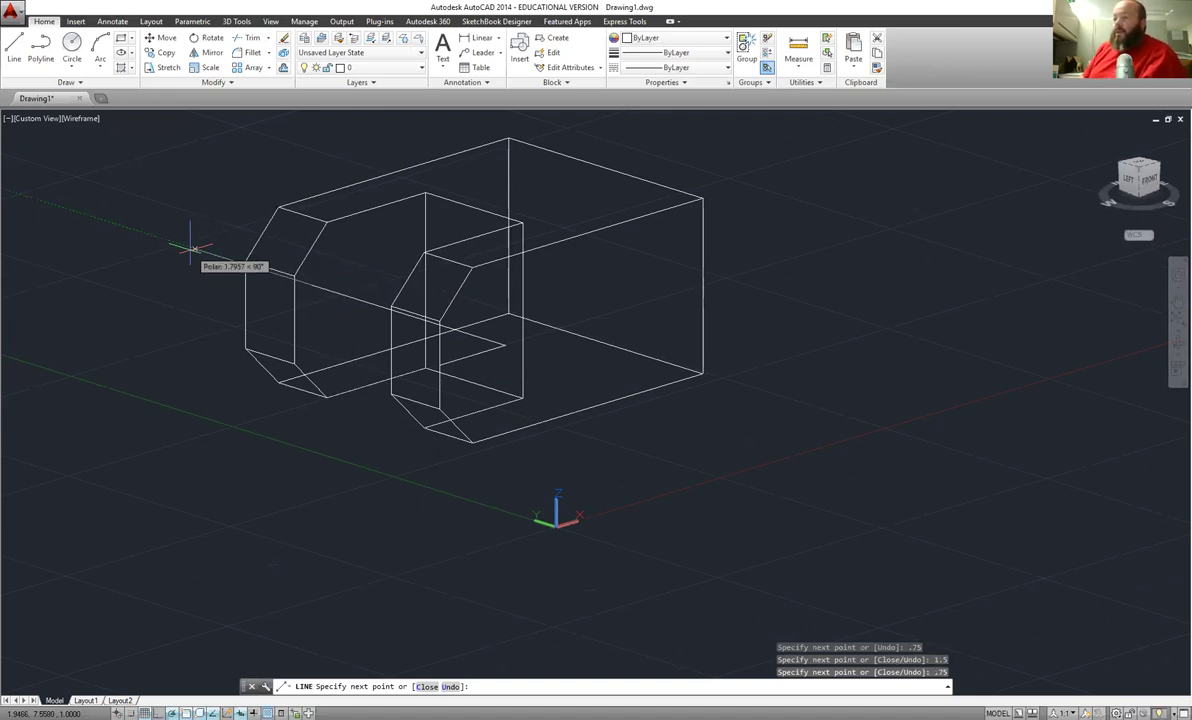
{"action": "key", "text": "Return"}
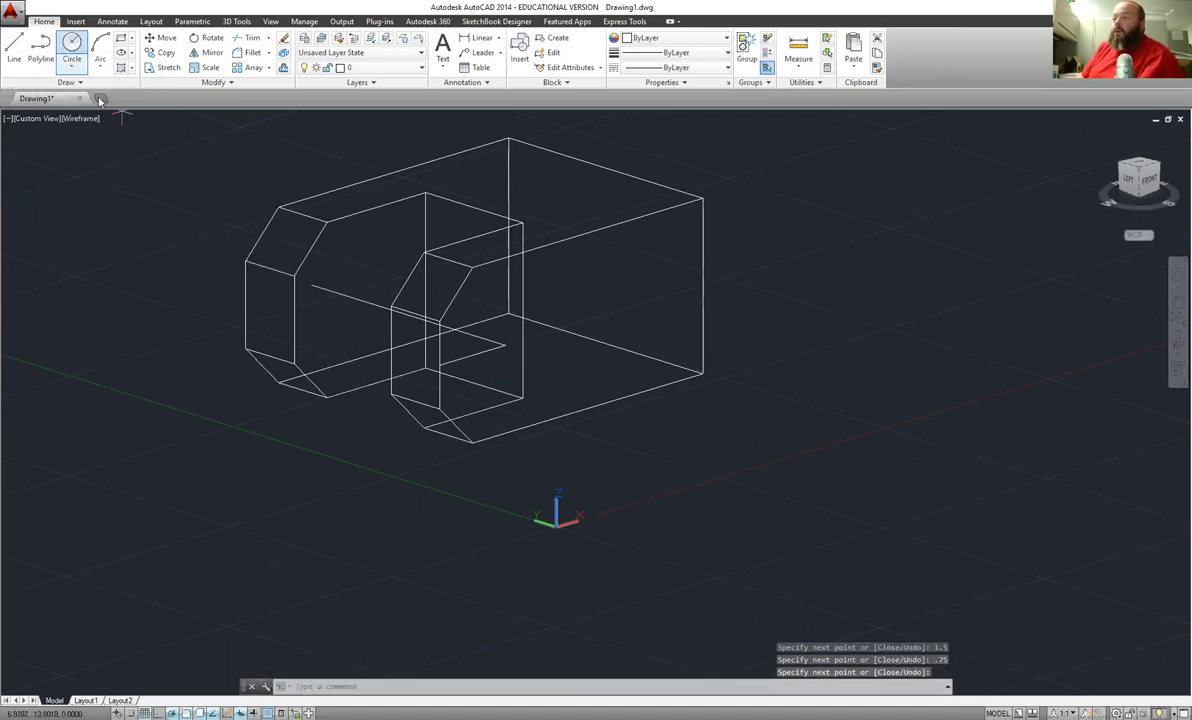
Start a circle on the part face, then cancel it
{"action": "left_click", "coordinate": [71, 42]}
{"action": "left_click", "coordinate": [506, 345]}
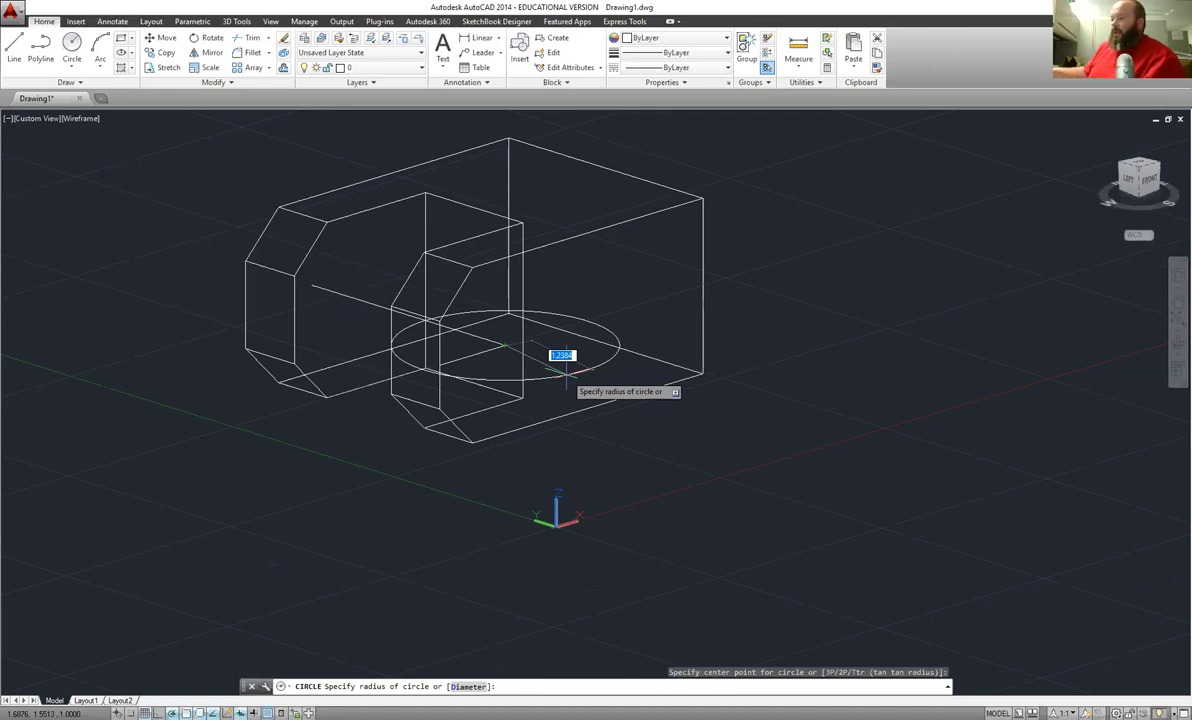
{"action": "key", "text": "Escape"}
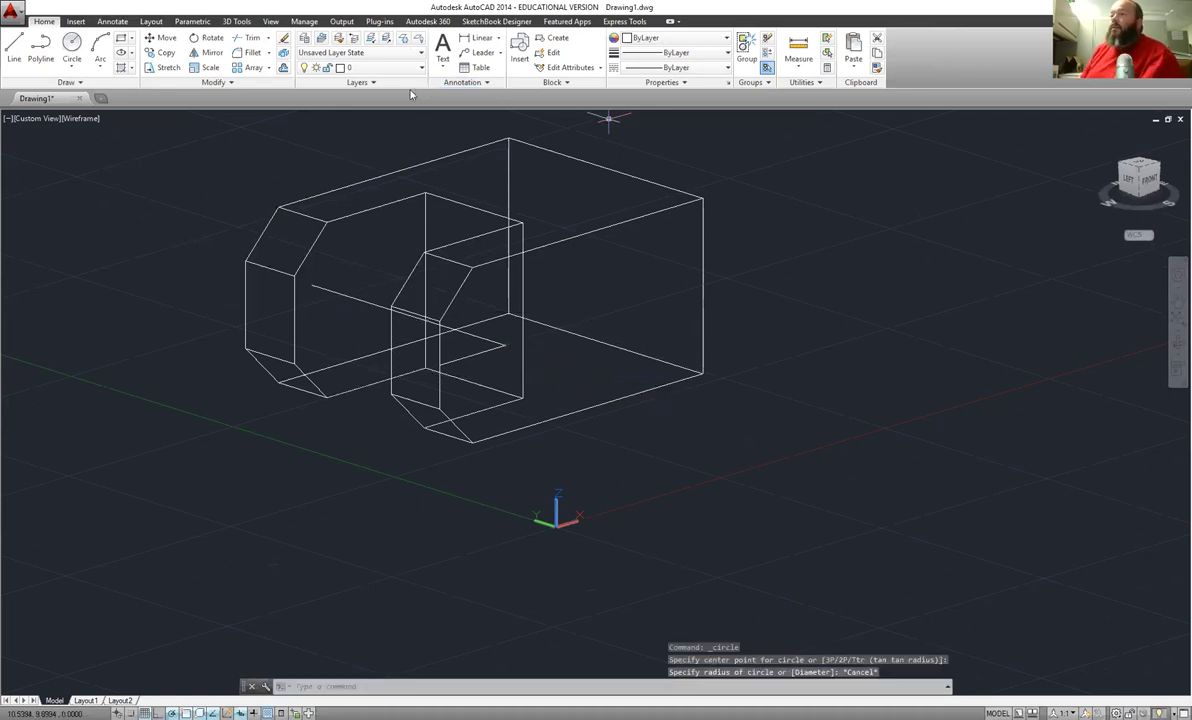
Define a 3-point UCS: origin at the right box corner, X along the edge, Y up the vertical edge
{"action": "left_click", "coordinate": [236, 21]}
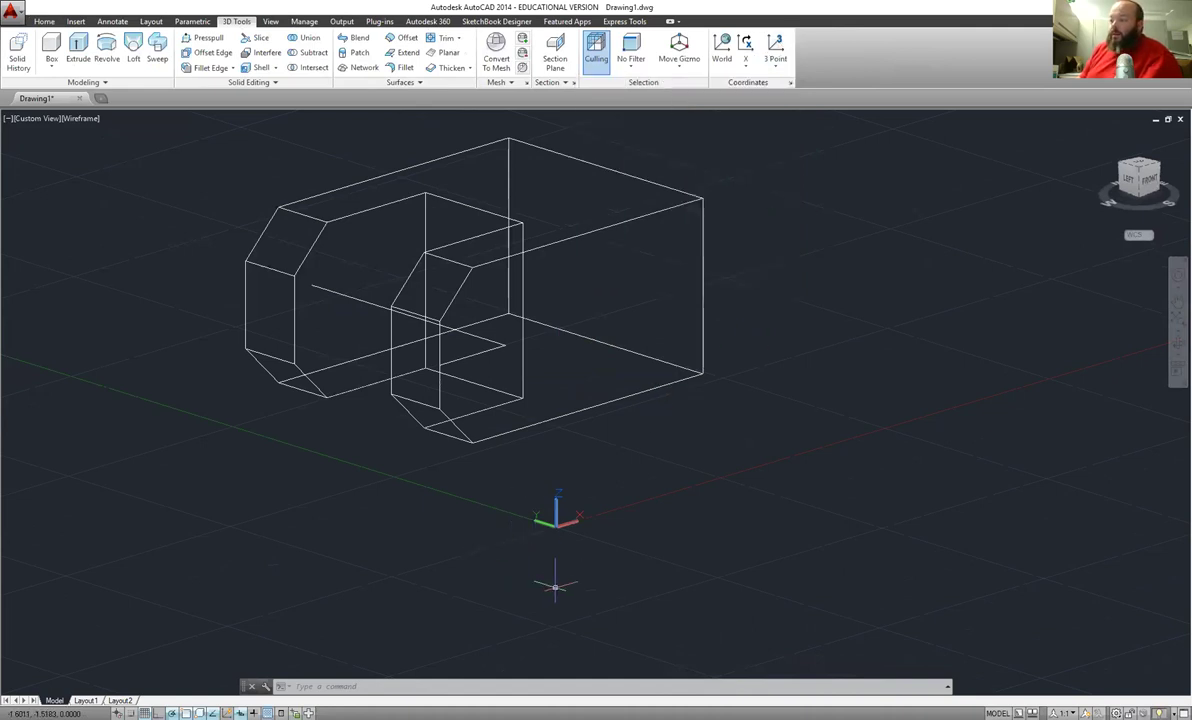
{"action": "left_click", "coordinate": [775, 45]}
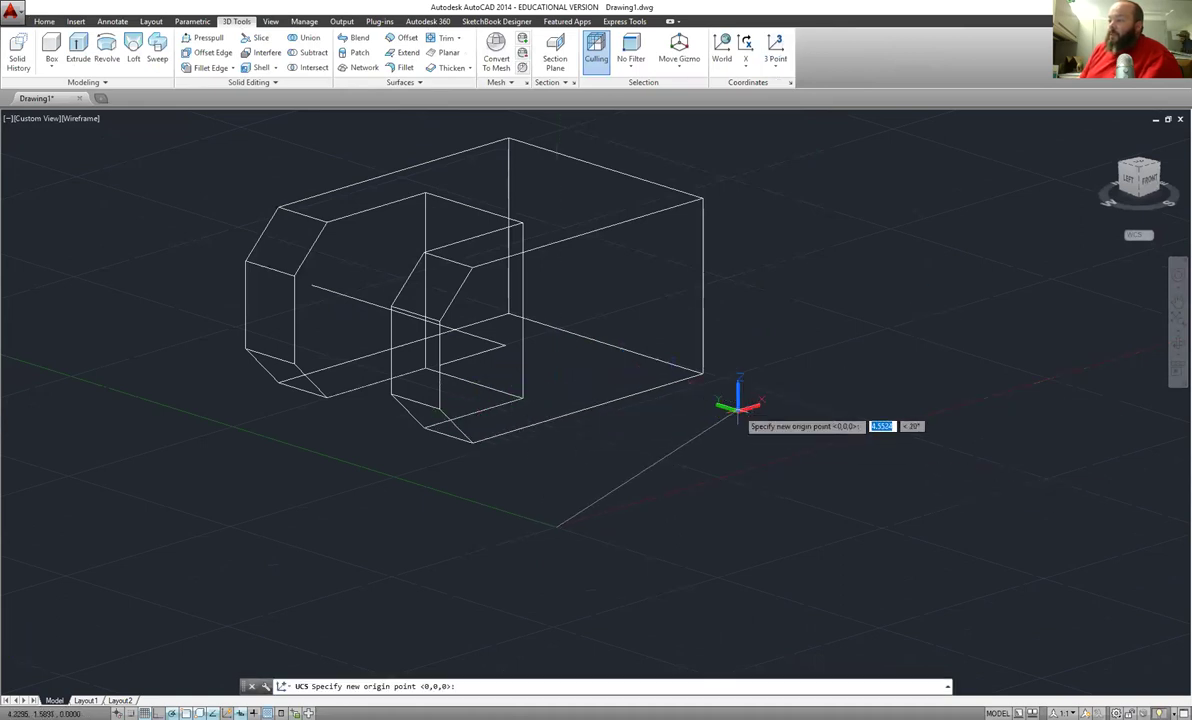
{"action": "left_click", "coordinate": [703, 368]}
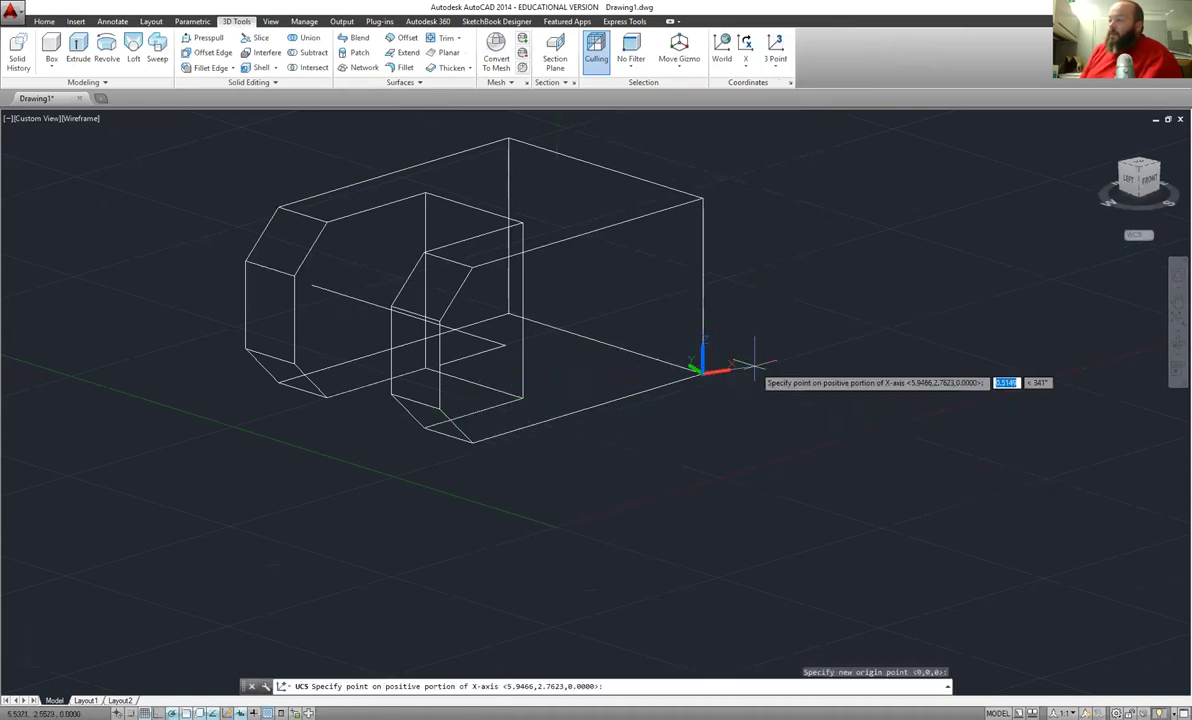
{"action": "left_click", "coordinate": [808, 343]}
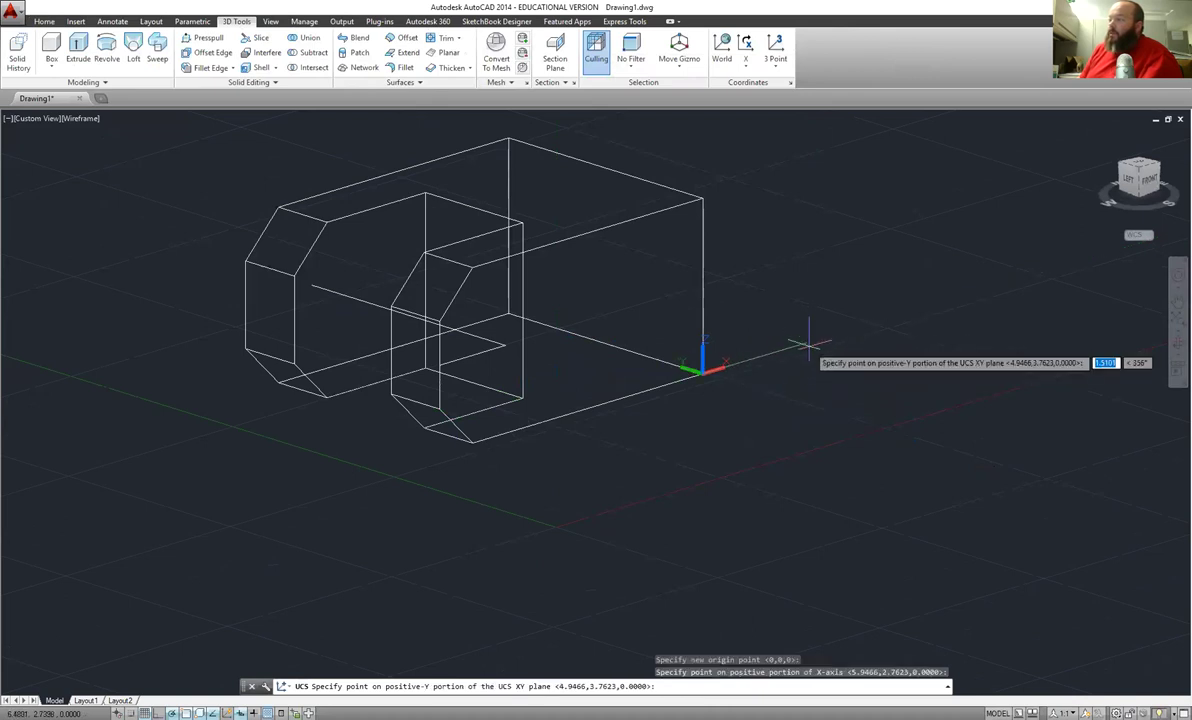
{"action": "left_click", "coordinate": [703, 258]}
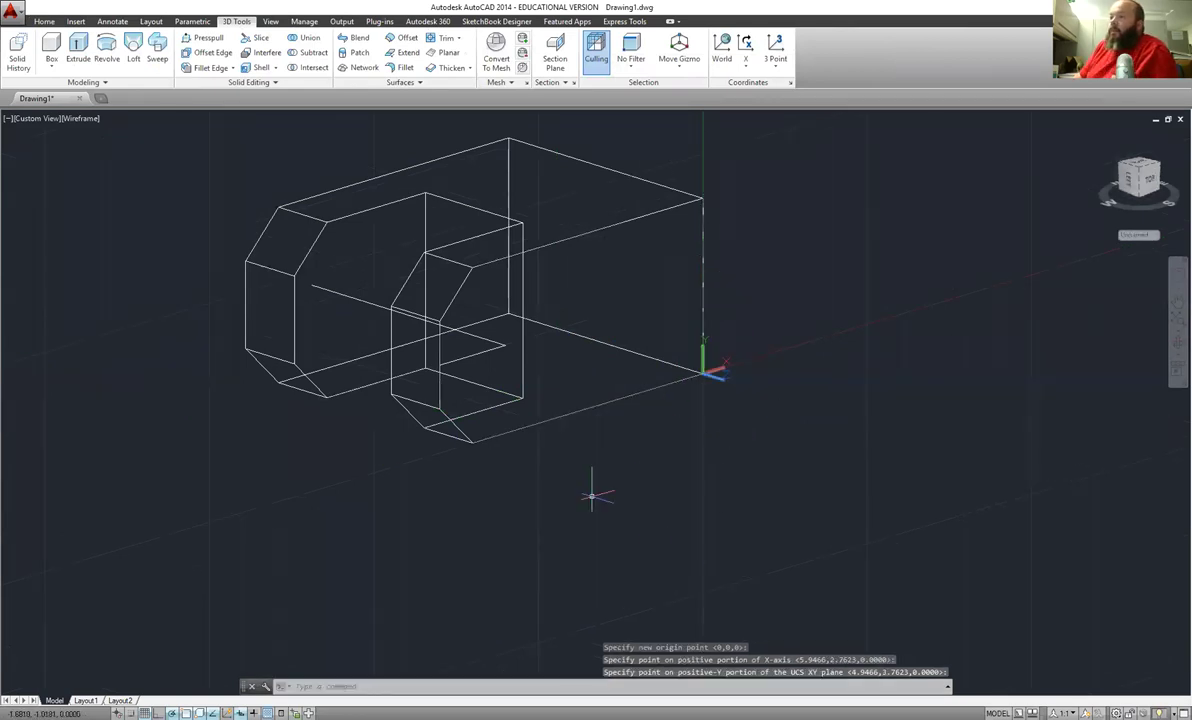
Draw a circle of diameter 1 centred on the part face
{"action": "left_click", "coordinate": [44, 21]}
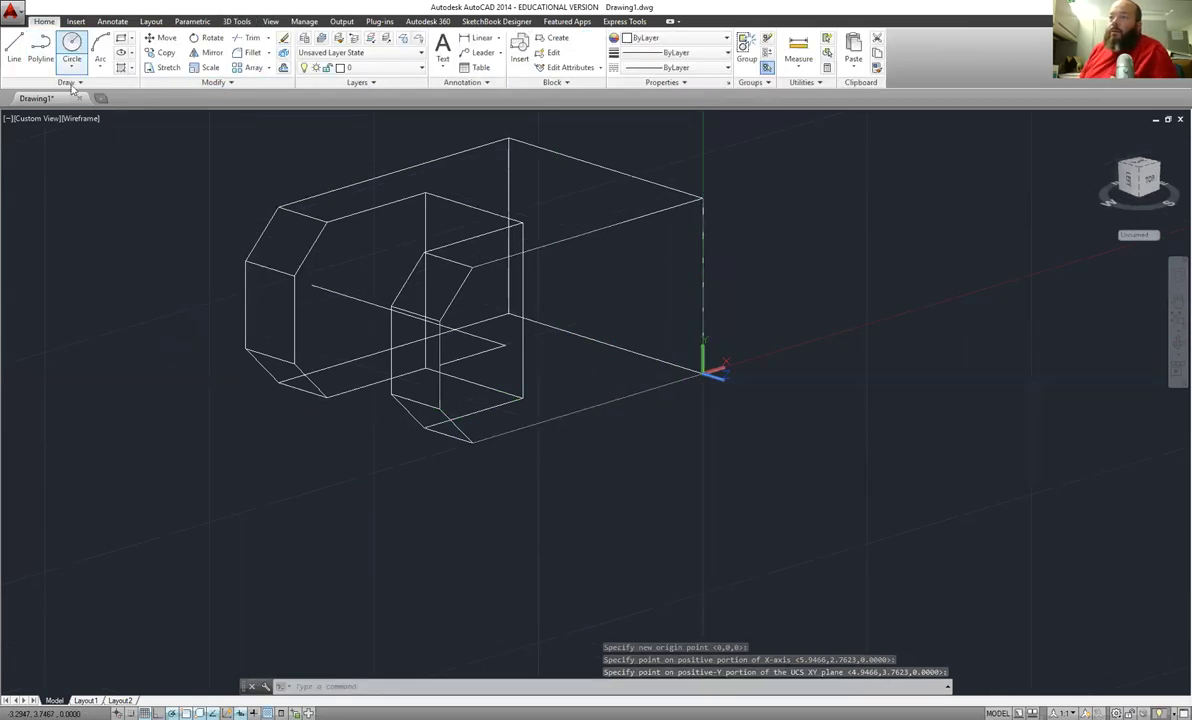
{"action": "left_click", "coordinate": [71, 50]}
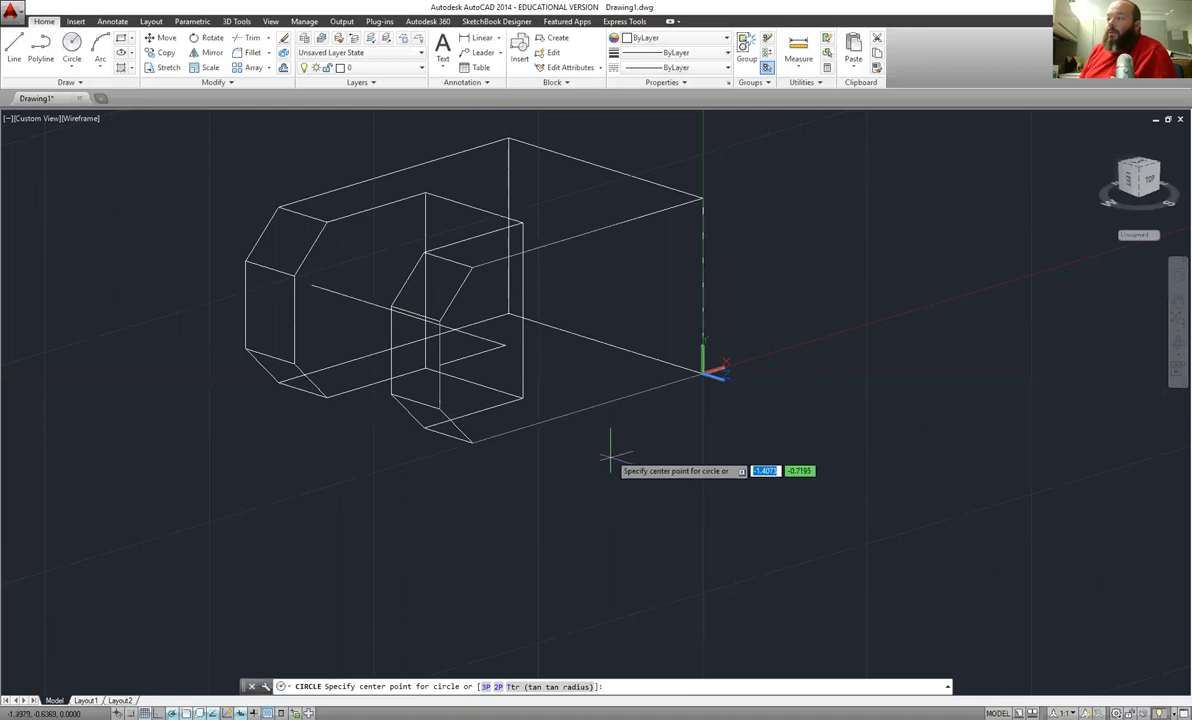
{"action": "left_click", "coordinate": [505, 345]}
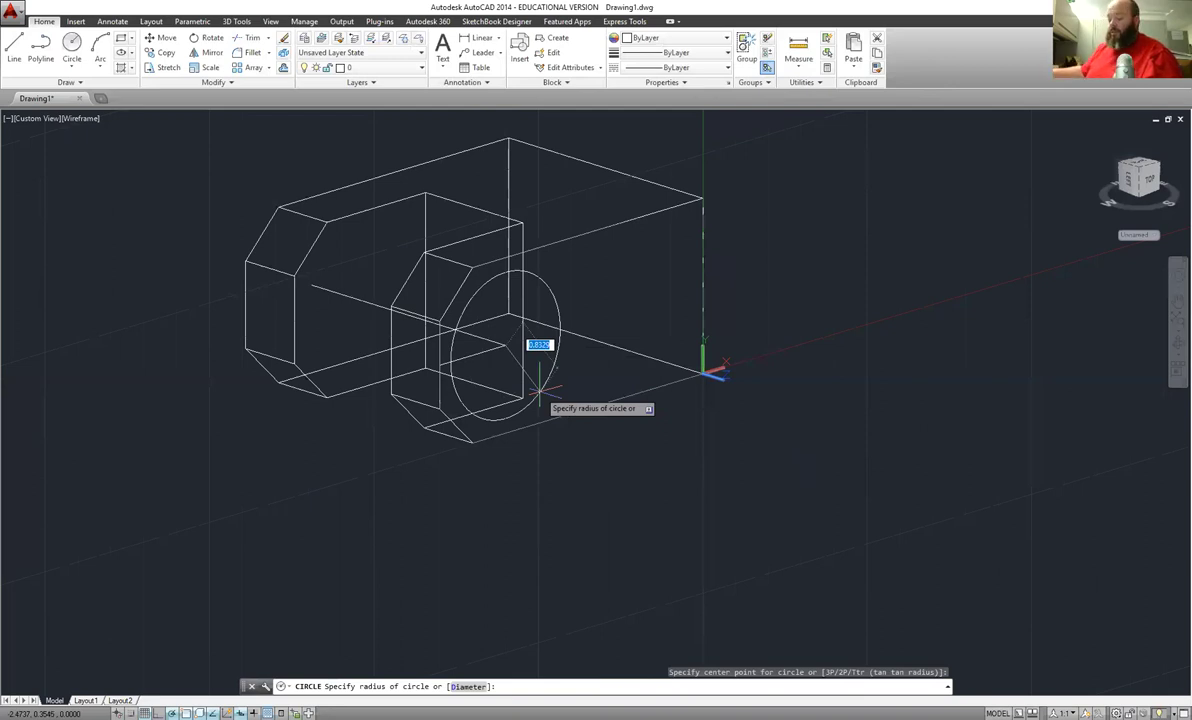
{"action": "type", "text": "d"}
{"action": "key", "text": "Return"}
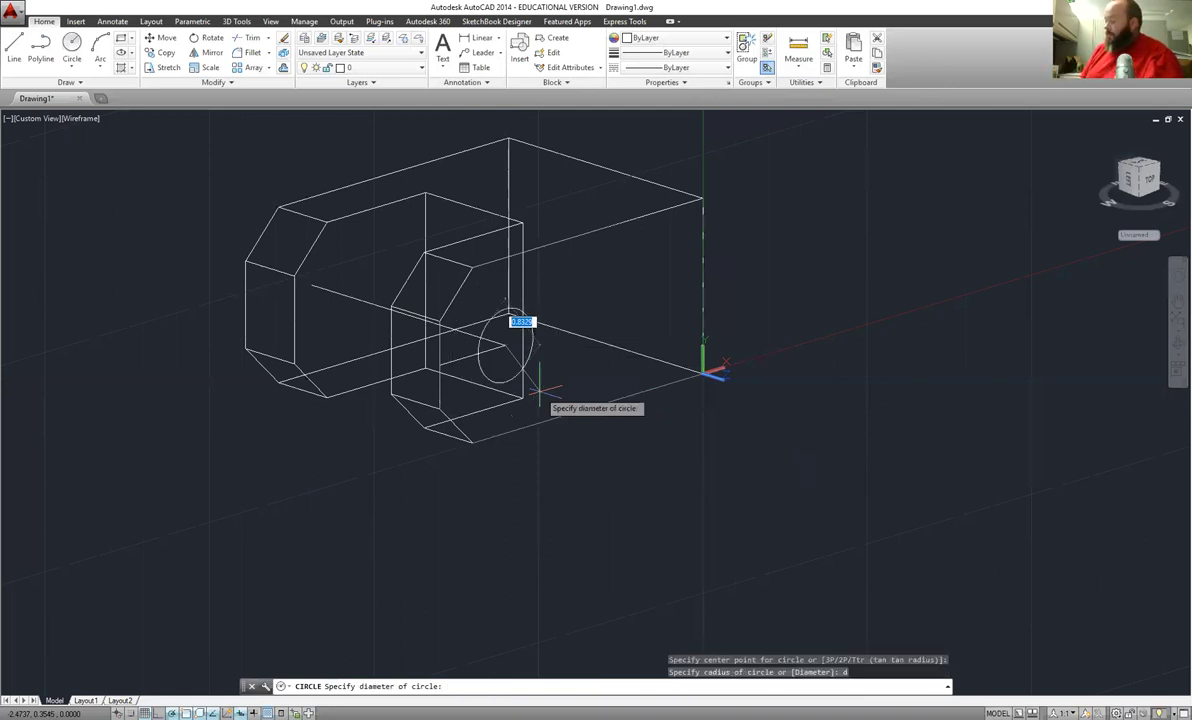
{"action": "type", "text": "1"}
{"action": "key", "text": "Return"}
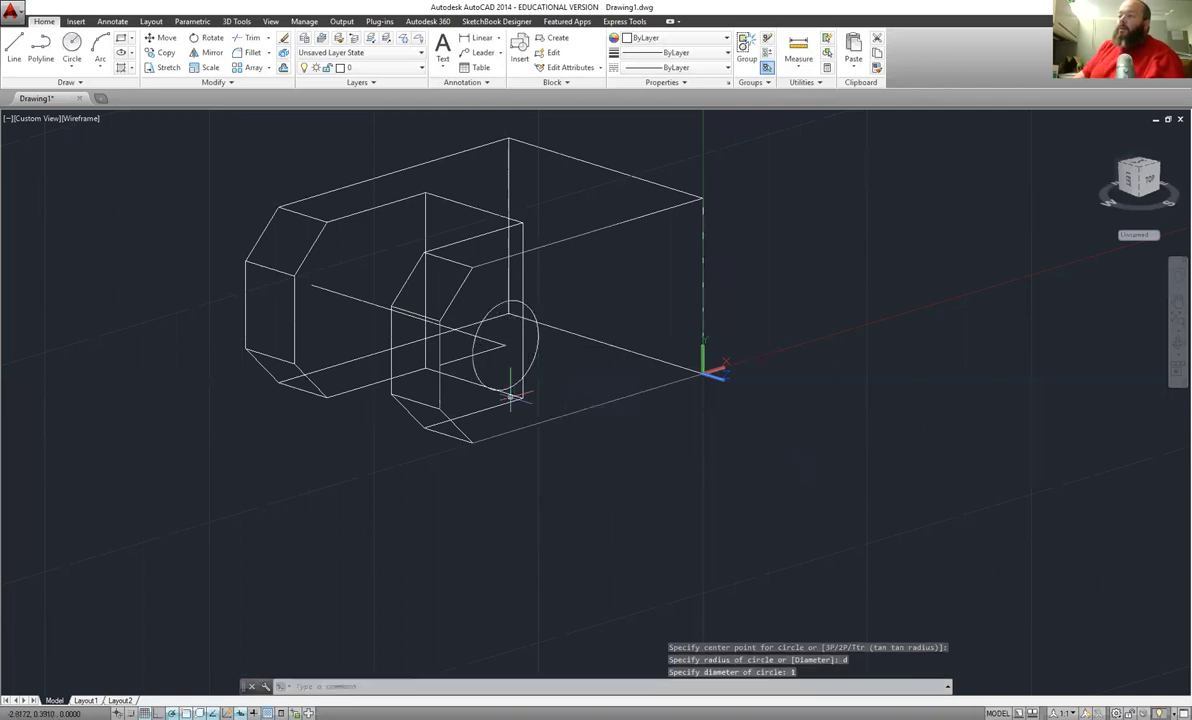
Copy the circle to three more points along the guide line, ending at its endpoint
{"action": "left_click", "coordinate": [156, 52]}
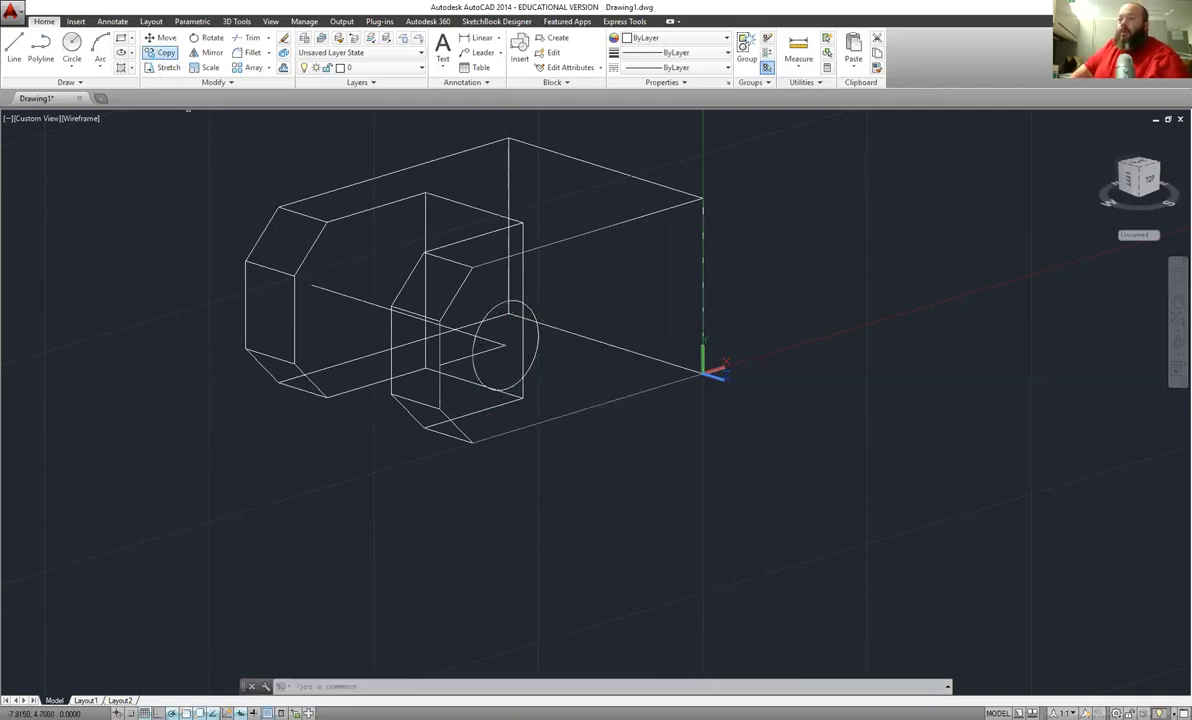
{"action": "left_click", "coordinate": [494, 316]}
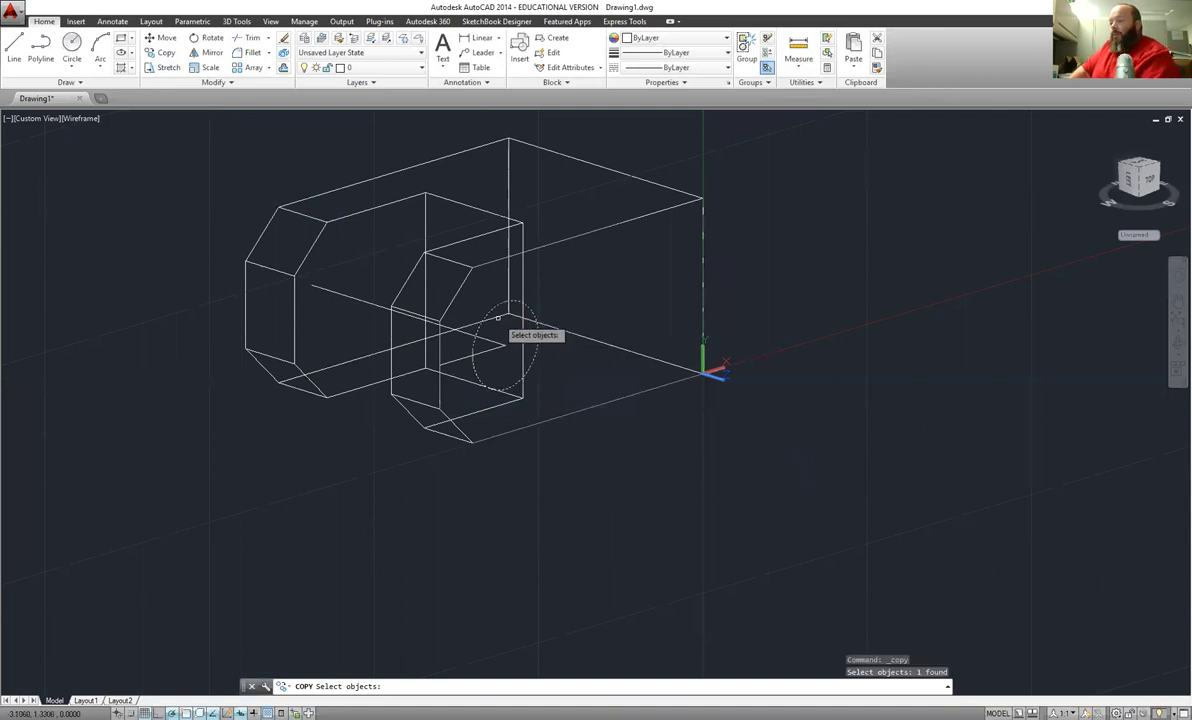
{"action": "key", "text": "Return"}
{"action": "left_click", "coordinate": [704, 370]}
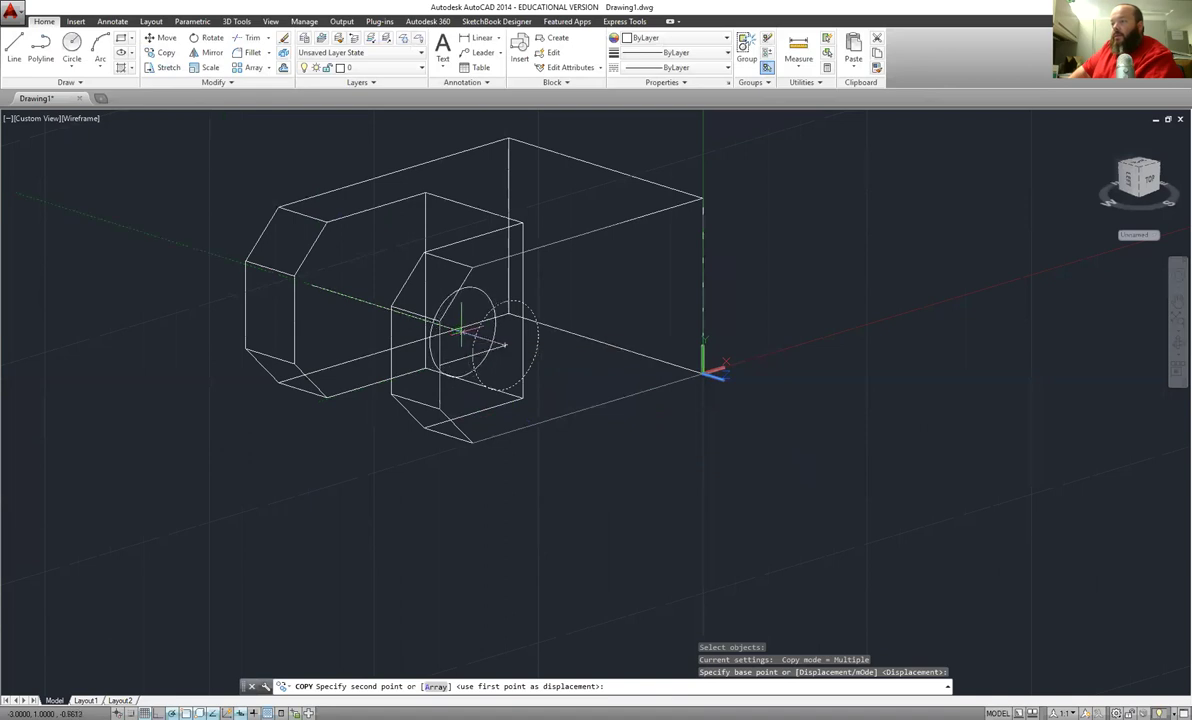
{"action": "left_click", "coordinate": [457, 331]}
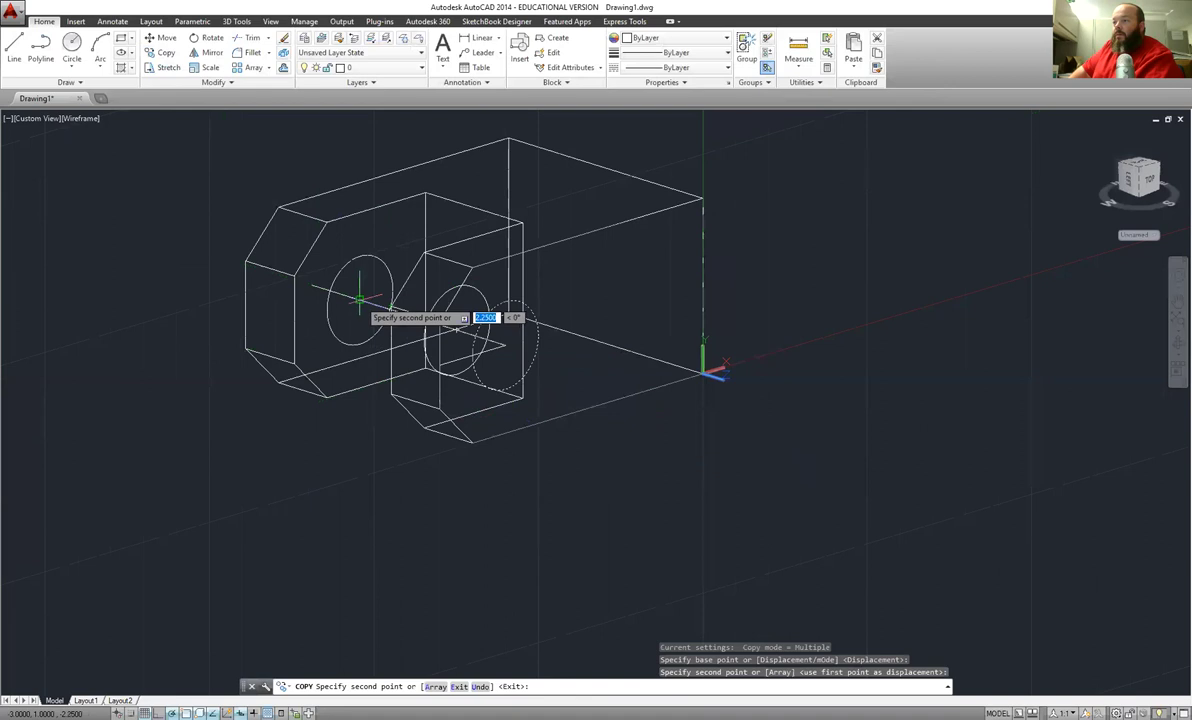
{"action": "left_click", "coordinate": [360, 296]}
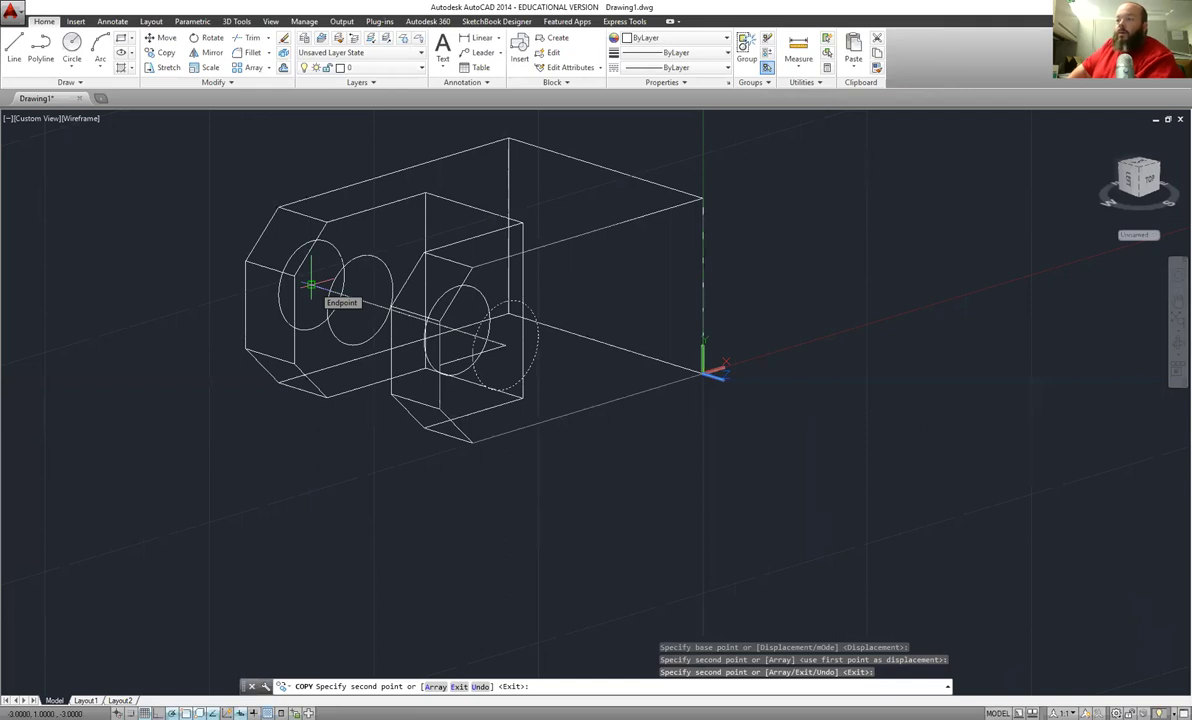
{"action": "left_click", "coordinate": [311, 287]}
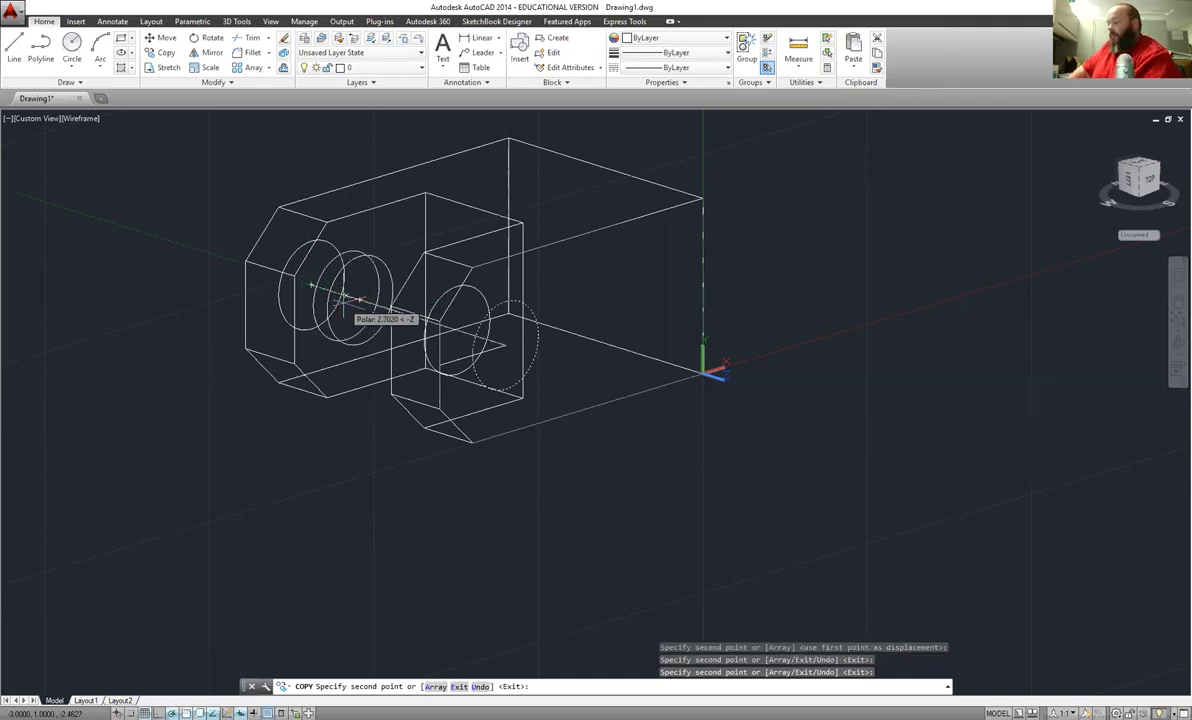
{"action": "key", "text": "Return"}
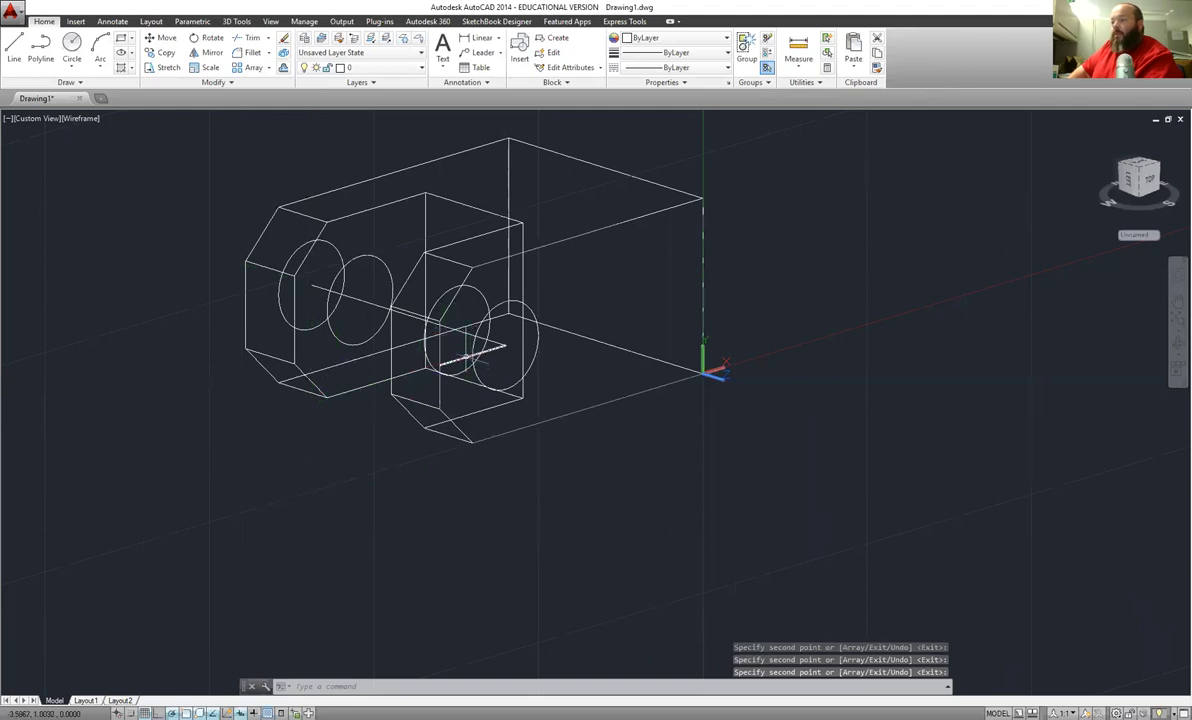
Delete the four dashed helper objects, including the guide line through the circles
{"action": "left_click", "coordinate": [470, 352]}
{"action": "left_click", "coordinate": [444, 331]}
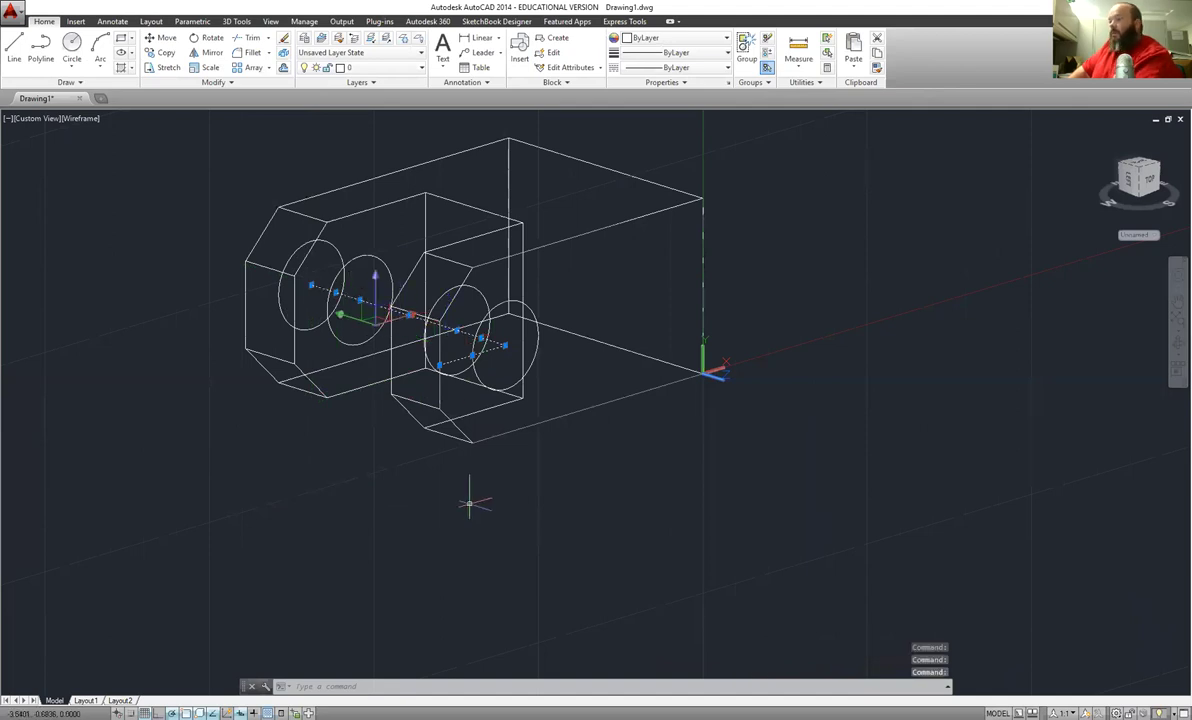
{"action": "key", "text": "Delete"}
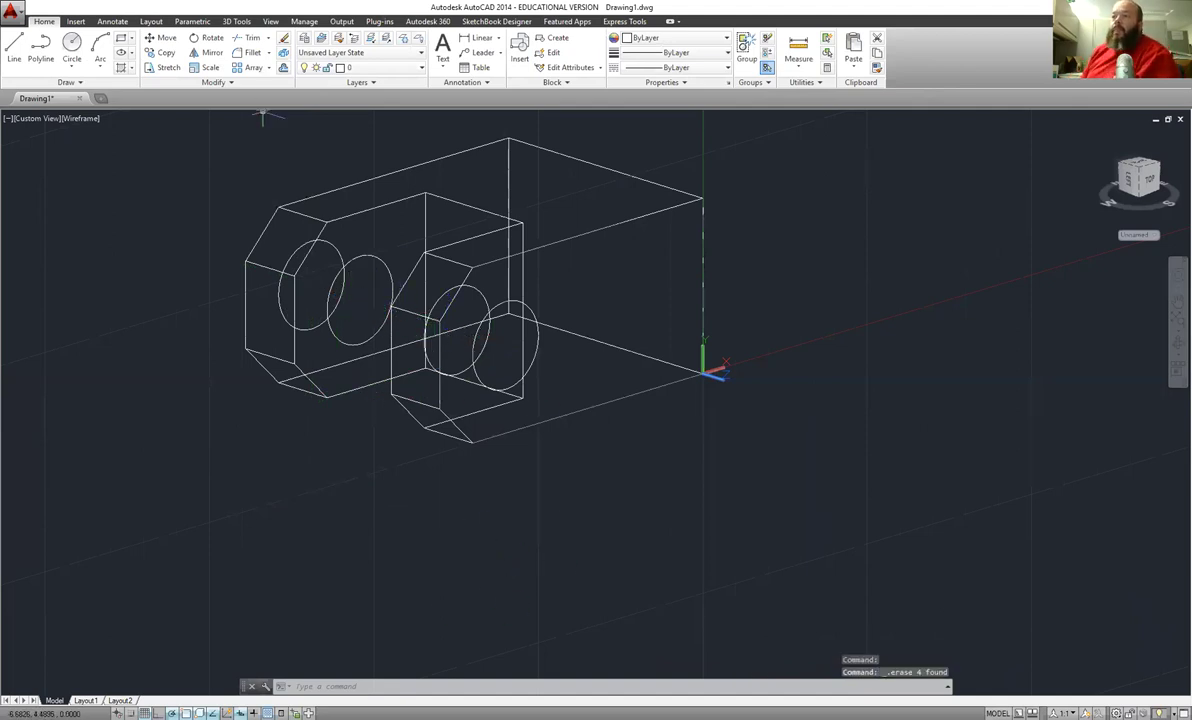
Orbit the model to face the side with the two holed lugs
{"action": "left_click", "coordinate": [264, 22]}
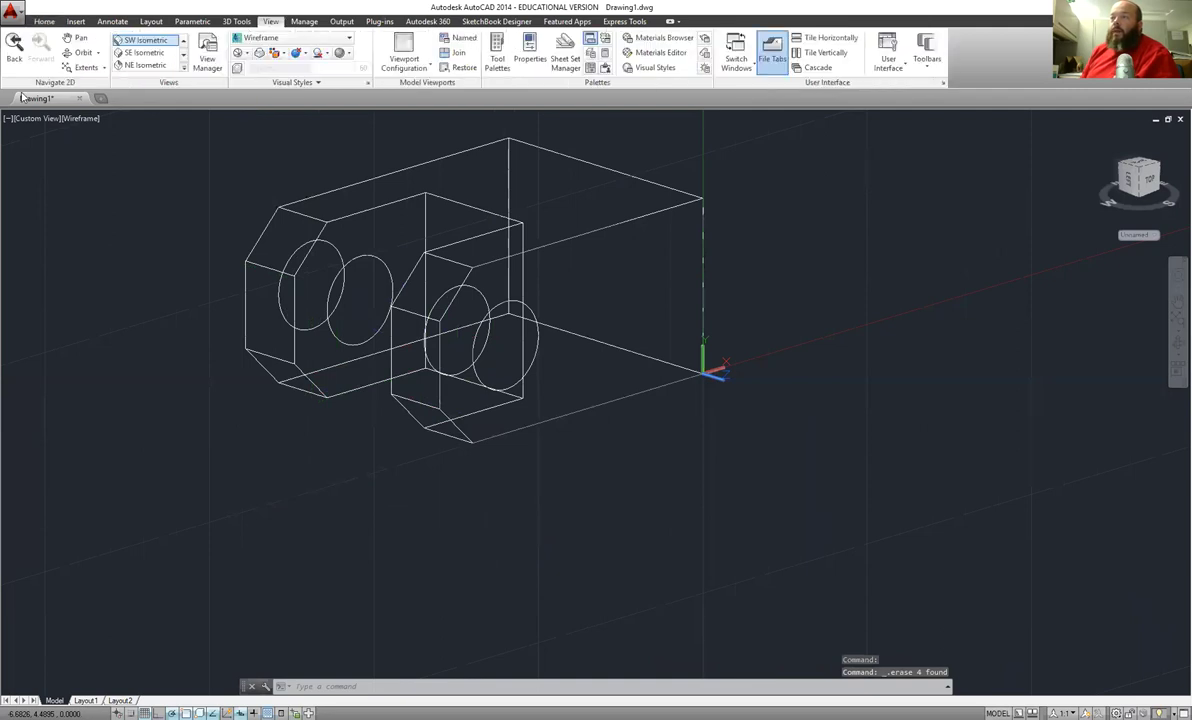
{"action": "left_click", "coordinate": [83, 52]}
{"action": "left_click_drag", "start_coordinate": [231, 373], "coordinate": [273, 318]}
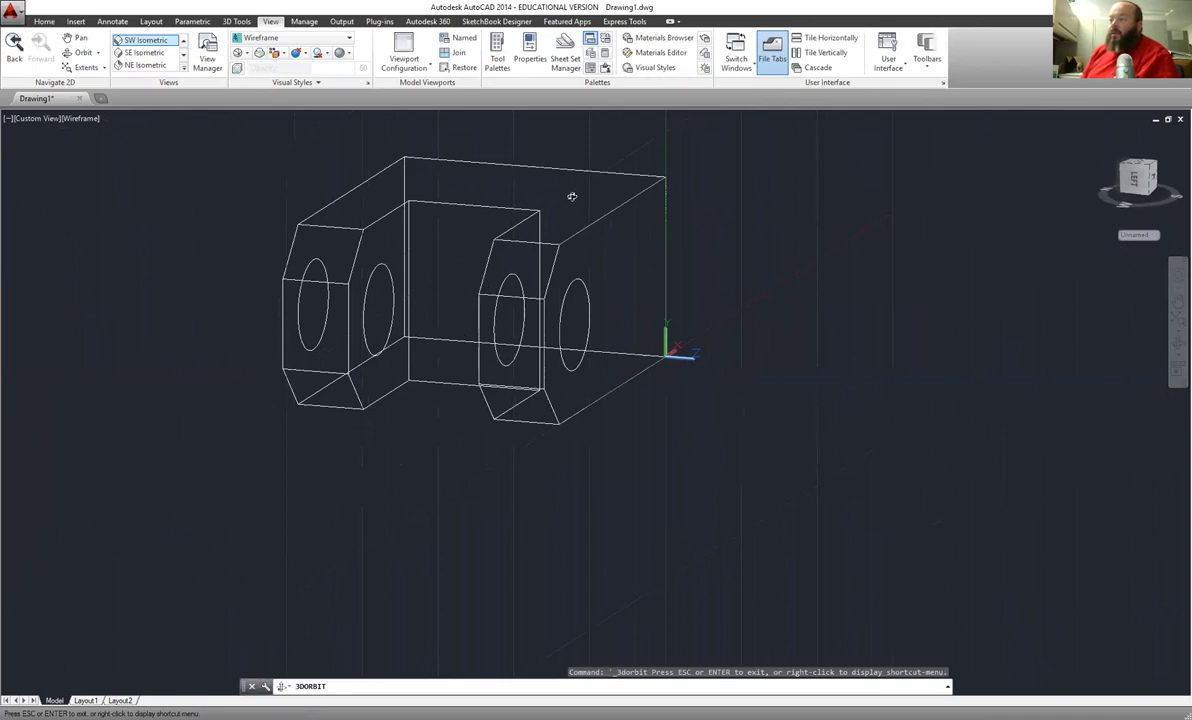
Draw two corner-to-corner diagonals across the recessed middle face
{"action": "left_click", "coordinate": [45, 21]}
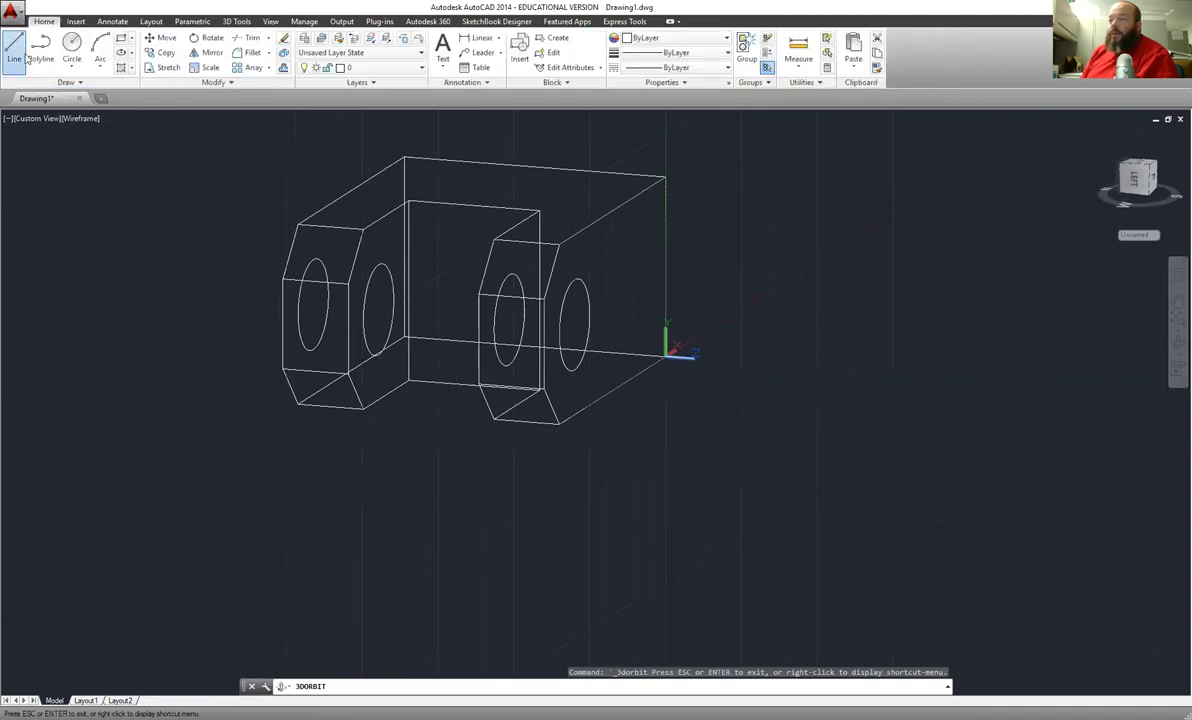
{"action": "left_click", "coordinate": [14, 45]}
{"action": "left_click", "coordinate": [362, 406]}
{"action": "left_click", "coordinate": [409, 381]}
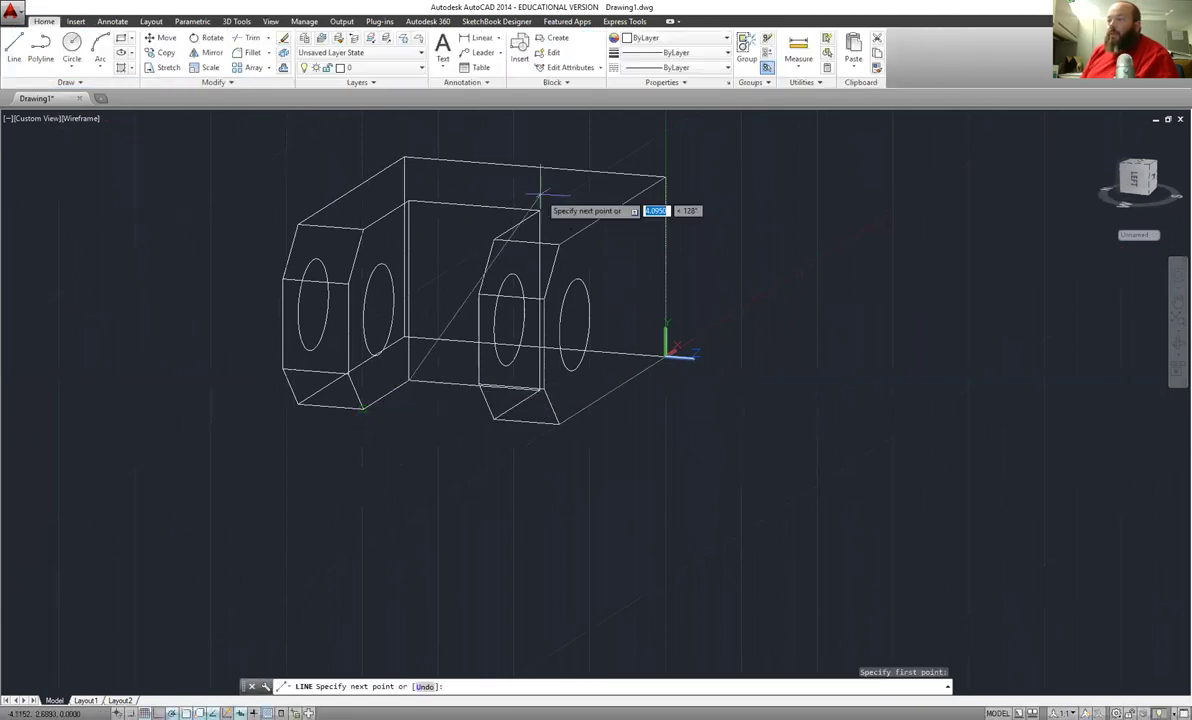
{"action": "left_click", "coordinate": [538, 210]}
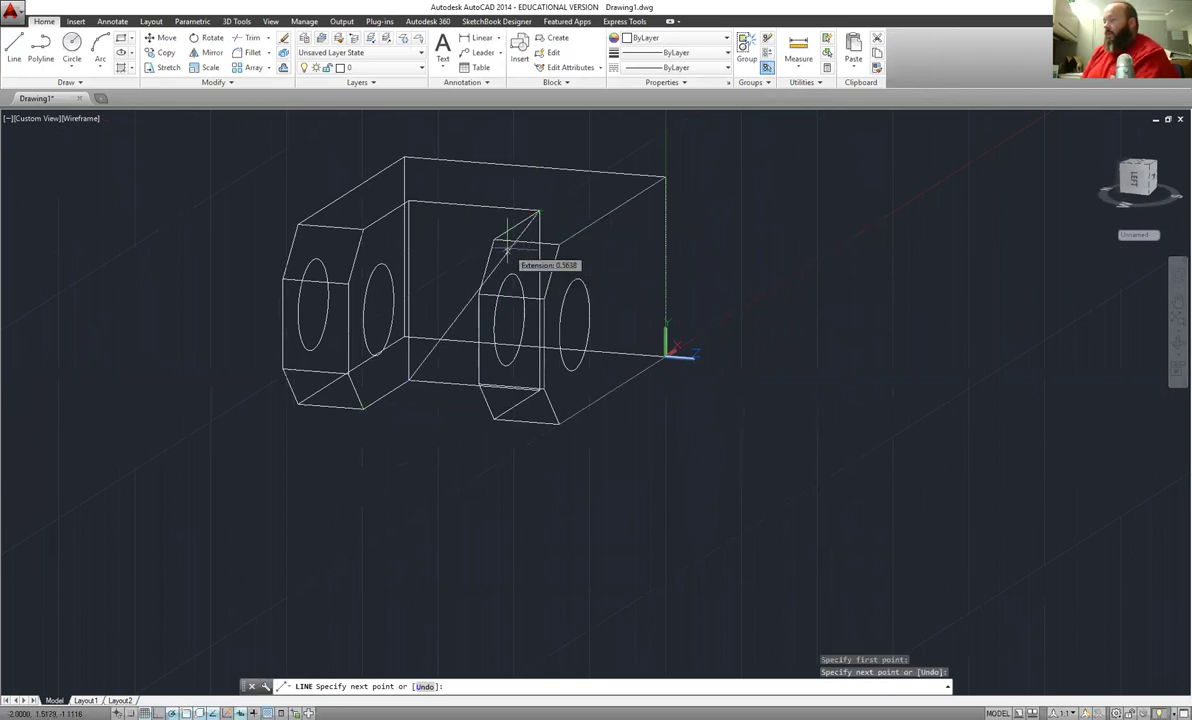
{"action": "key", "text": "Return"}
{"action": "key", "text": "Return"}
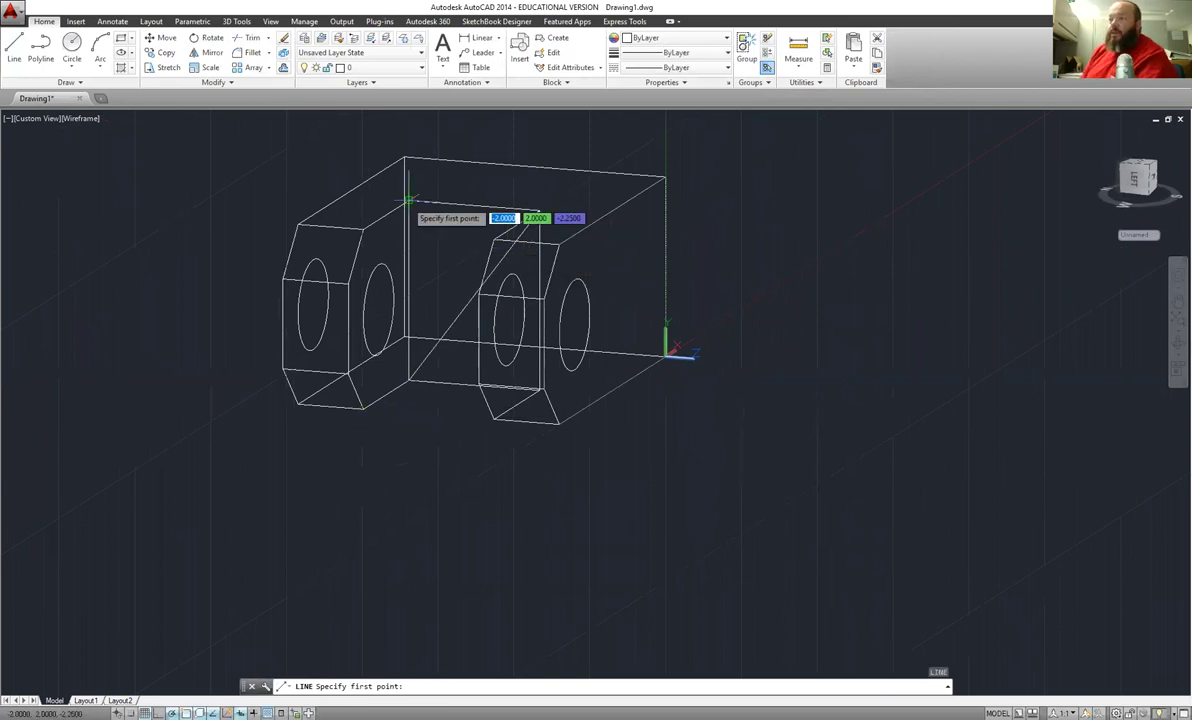
{"action": "left_click", "coordinate": [409, 205]}
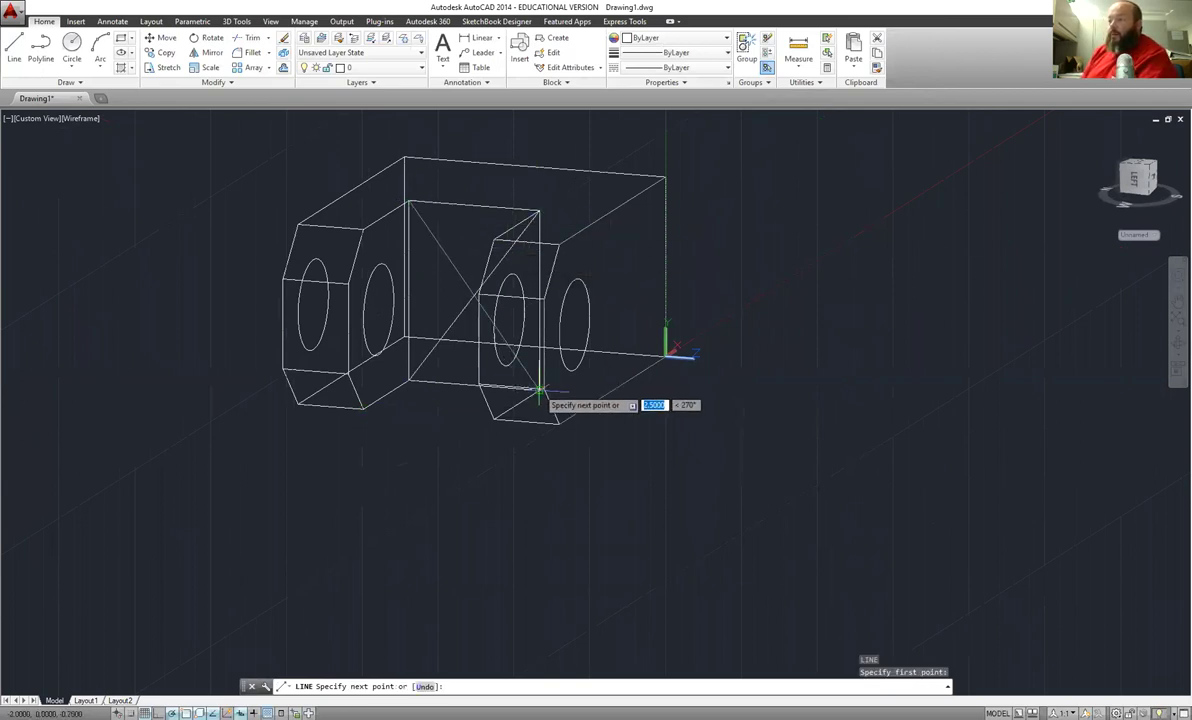
{"action": "left_click", "coordinate": [538, 392]}
{"action": "key", "text": "Return"}
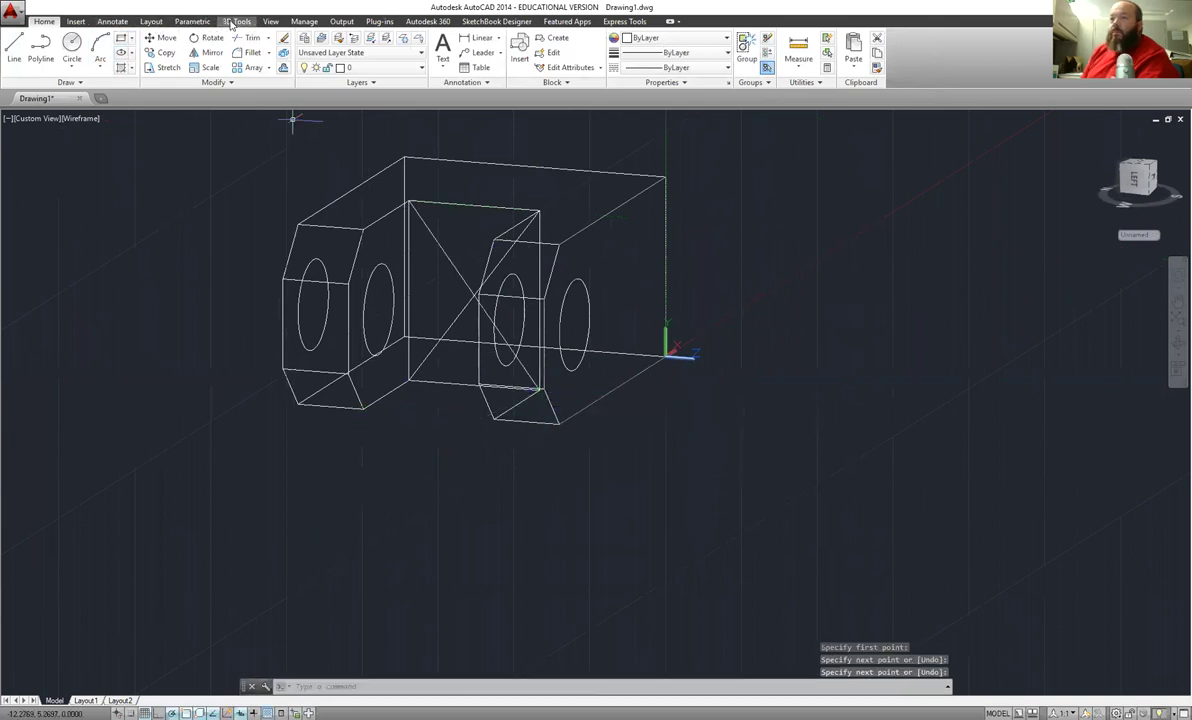
Orbit the model to look at the crossed middle face
{"action": "left_click", "coordinate": [270, 21]}
{"action": "left_click", "coordinate": [80, 52]}
{"action": "left_click_drag", "start_coordinate": [300, 405], "coordinate": [407, 460]}
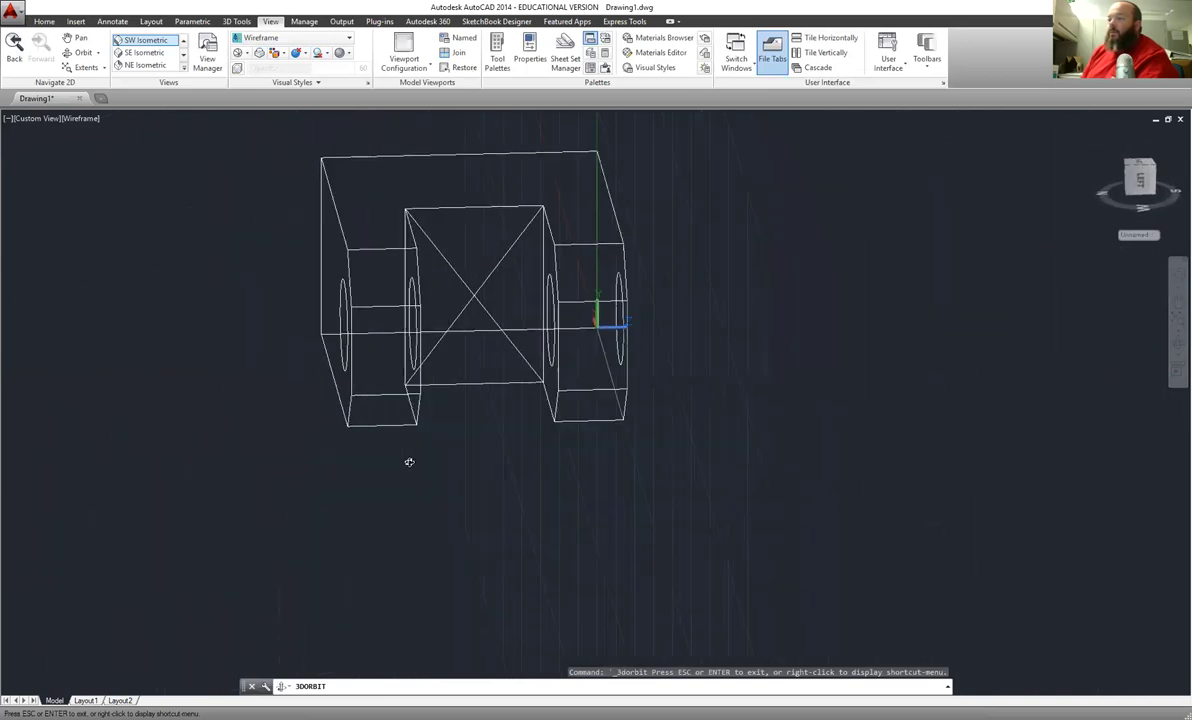
Begin a line at the diagonal cross's centre, then orbit the model back to an isometric angle
{"action": "left_click", "coordinate": [44, 21]}
{"action": "left_click", "coordinate": [15, 50]}
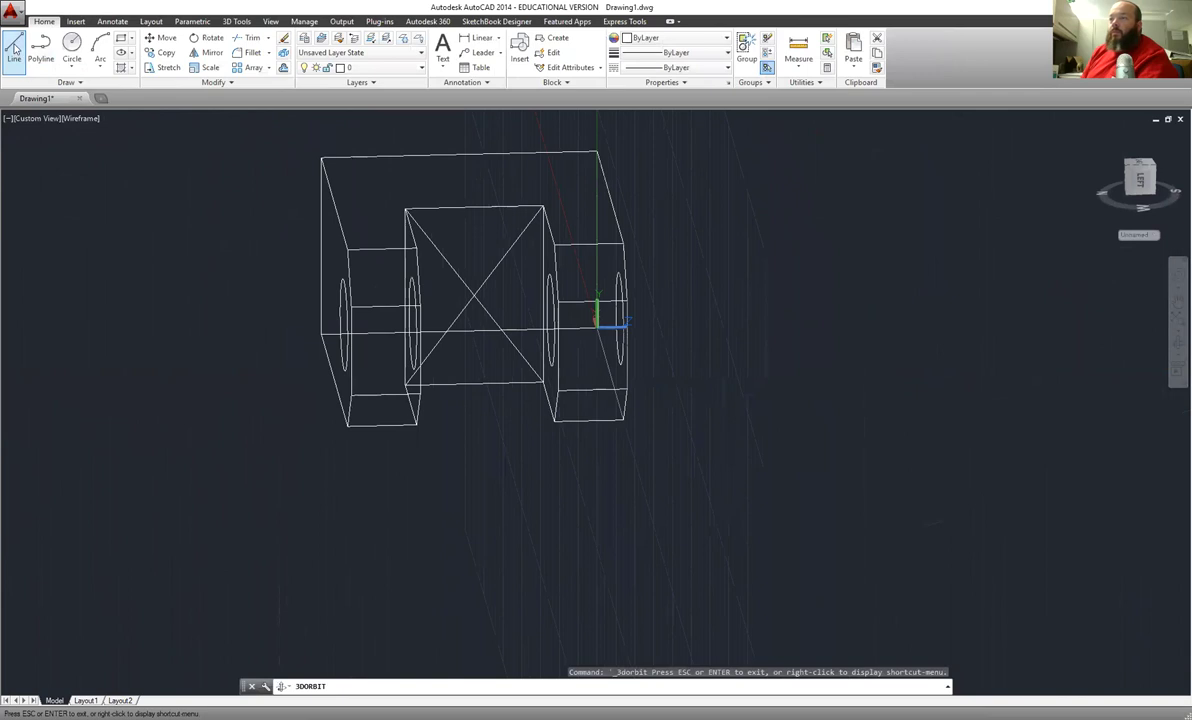
{"action": "left_click", "coordinate": [475, 296]}
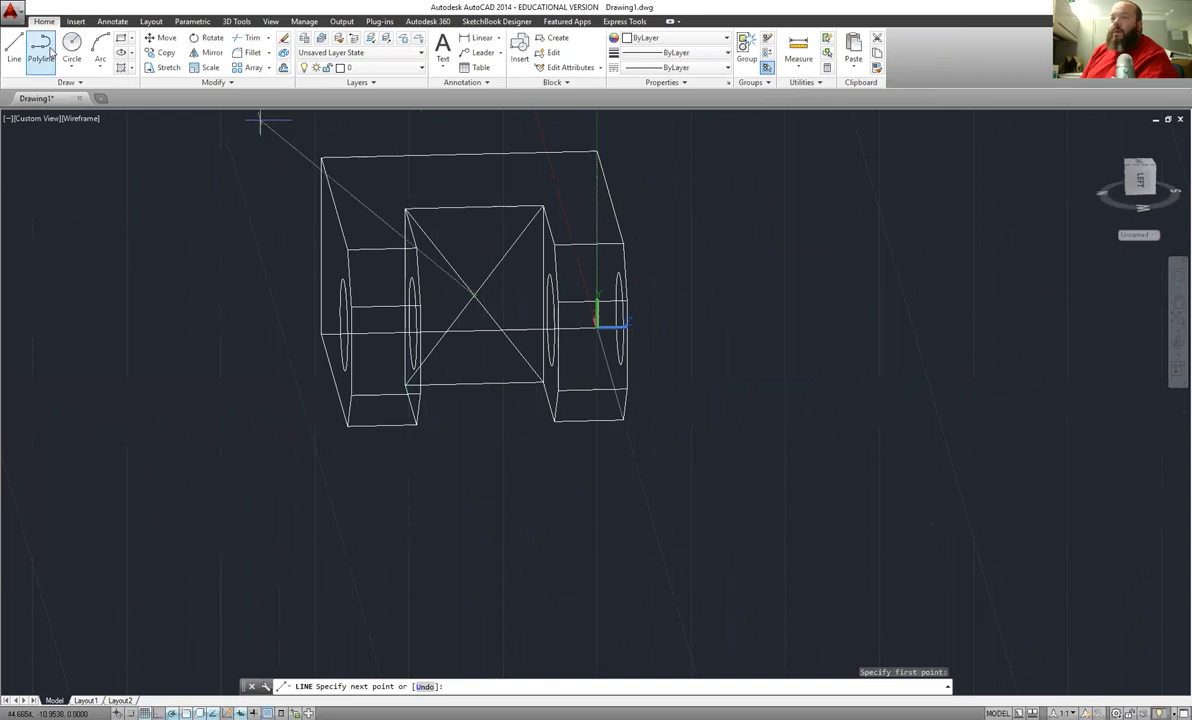
{"action": "left_click", "coordinate": [270, 21]}
{"action": "left_click", "coordinate": [75, 52]}
{"action": "left_click_drag", "start_coordinate": [435, 341], "coordinate": [301, 319]}
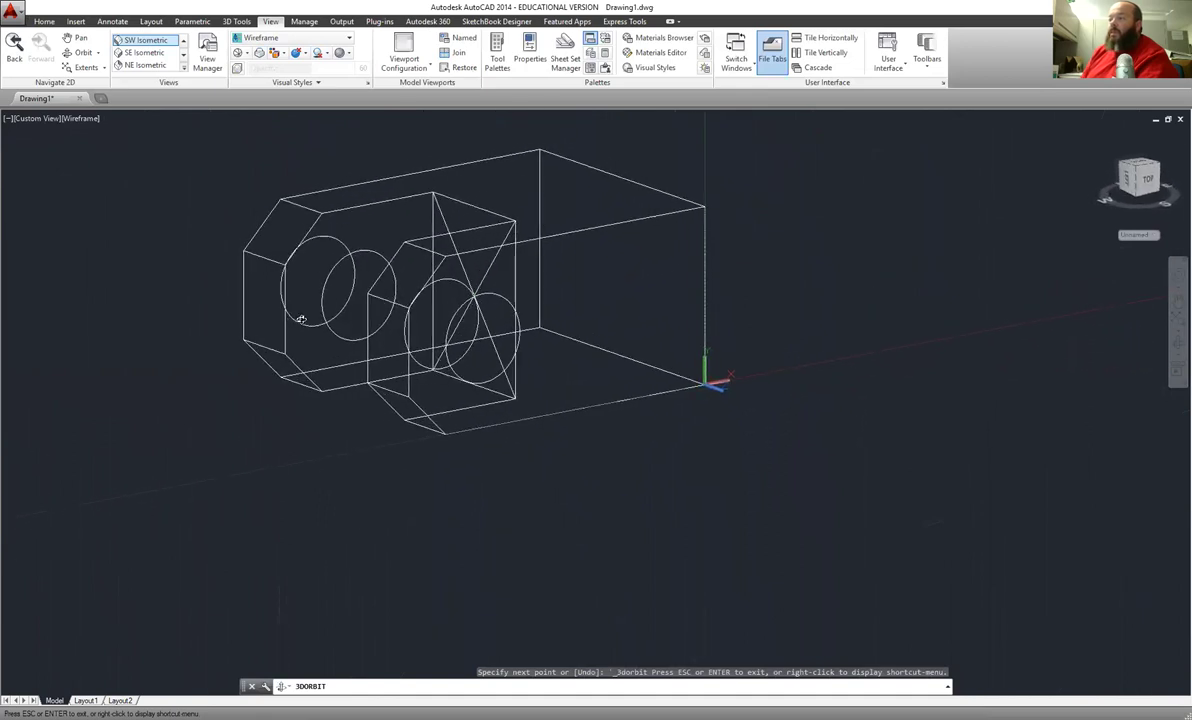
Draw a 2-unit line out from the centre of the diagonal cross
{"action": "left_click", "coordinate": [44, 21]}
{"action": "left_click", "coordinate": [14, 48]}
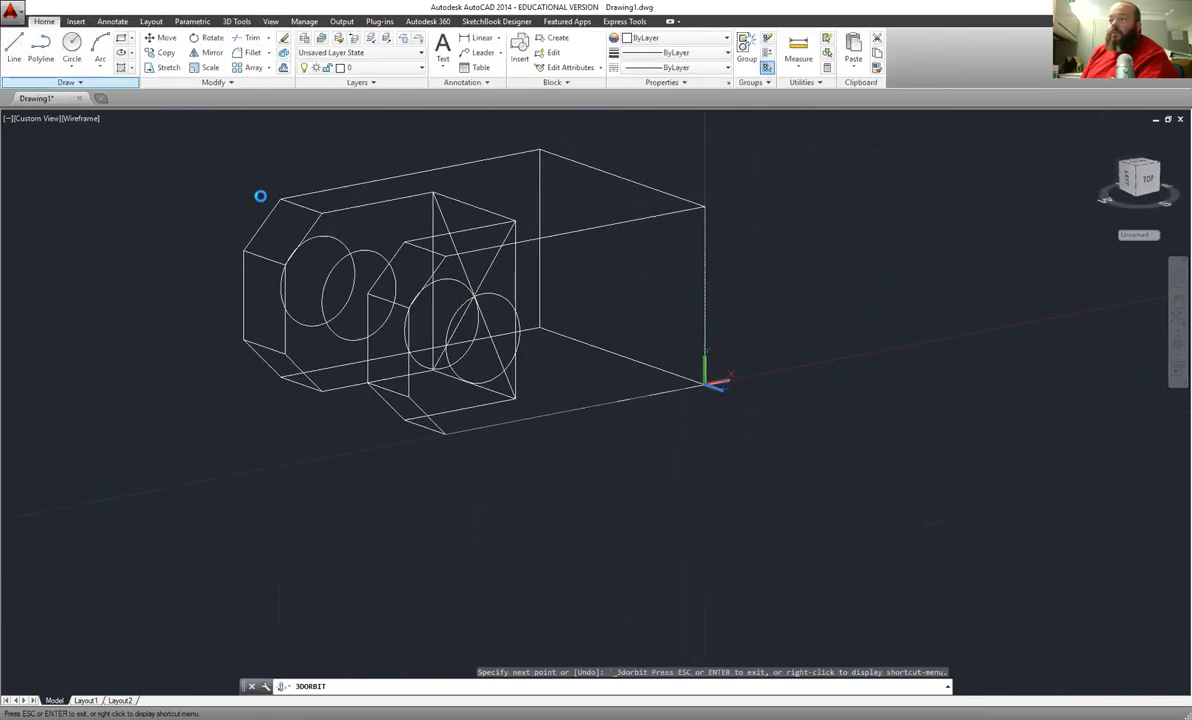
{"action": "left_click", "coordinate": [473, 296]}
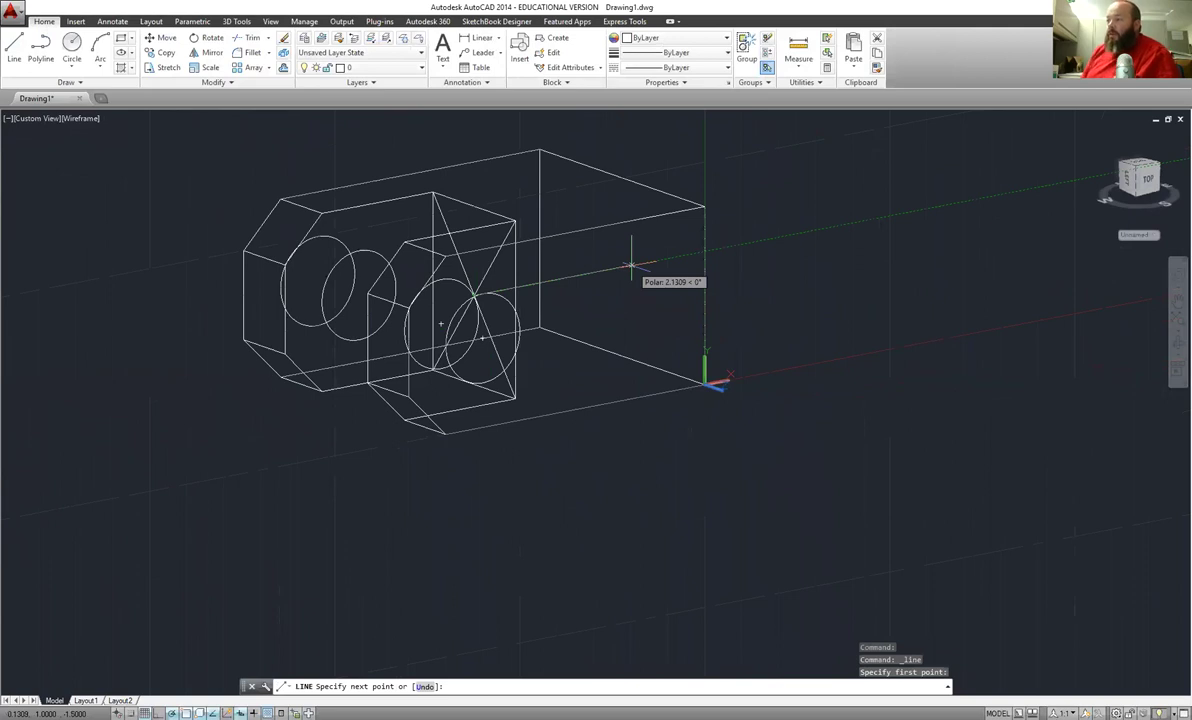
{"action": "type", "text": "2"}
{"action": "key", "text": "Return"}
{"action": "key", "text": "Return"}
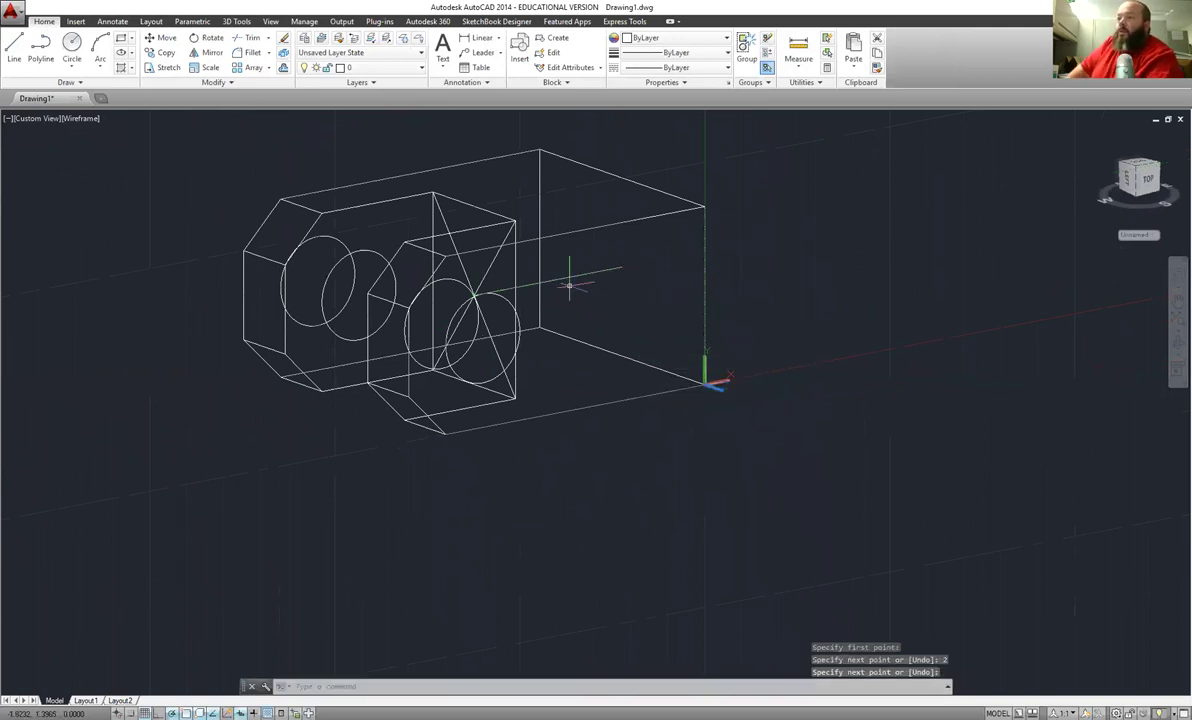
{"action": "left_click", "coordinate": [72, 41]}
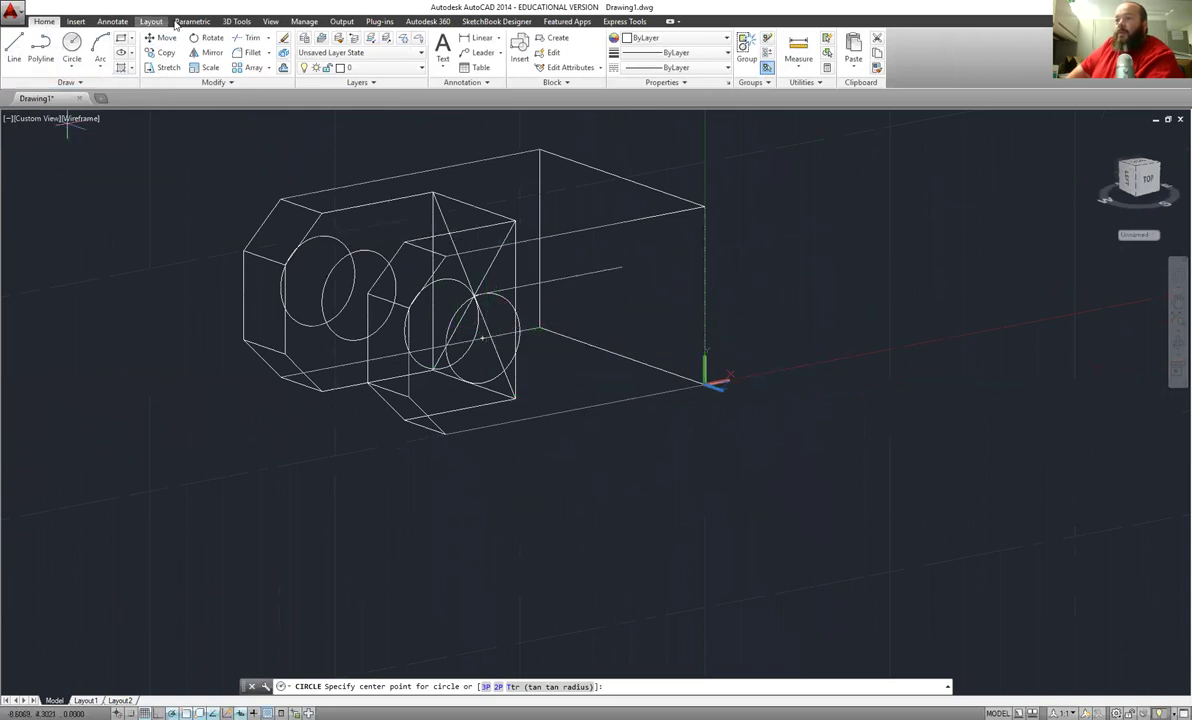
Orbit to face the crossed face, then start and cancel a circle at the cross's intersection
{"action": "left_click", "coordinate": [270, 21]}
{"action": "left_click", "coordinate": [70, 52]}
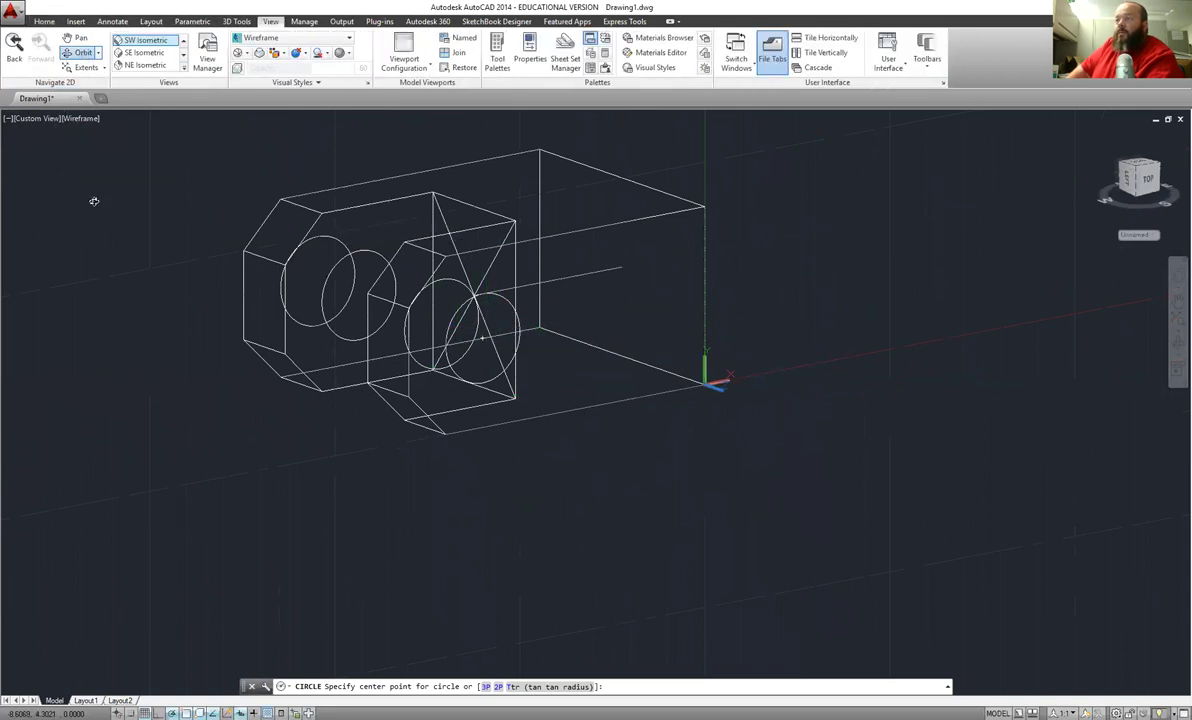
{"action": "mouse_move", "coordinate": [279, 351]}
{"action": "left_mouse_down"}
{"action": "mouse_move", "coordinate": [415, 351]}
{"action": "mouse_move", "coordinate": [404, 361]}
{"action": "mouse_move", "coordinate": [453, 375]}
{"action": "left_mouse_up"}
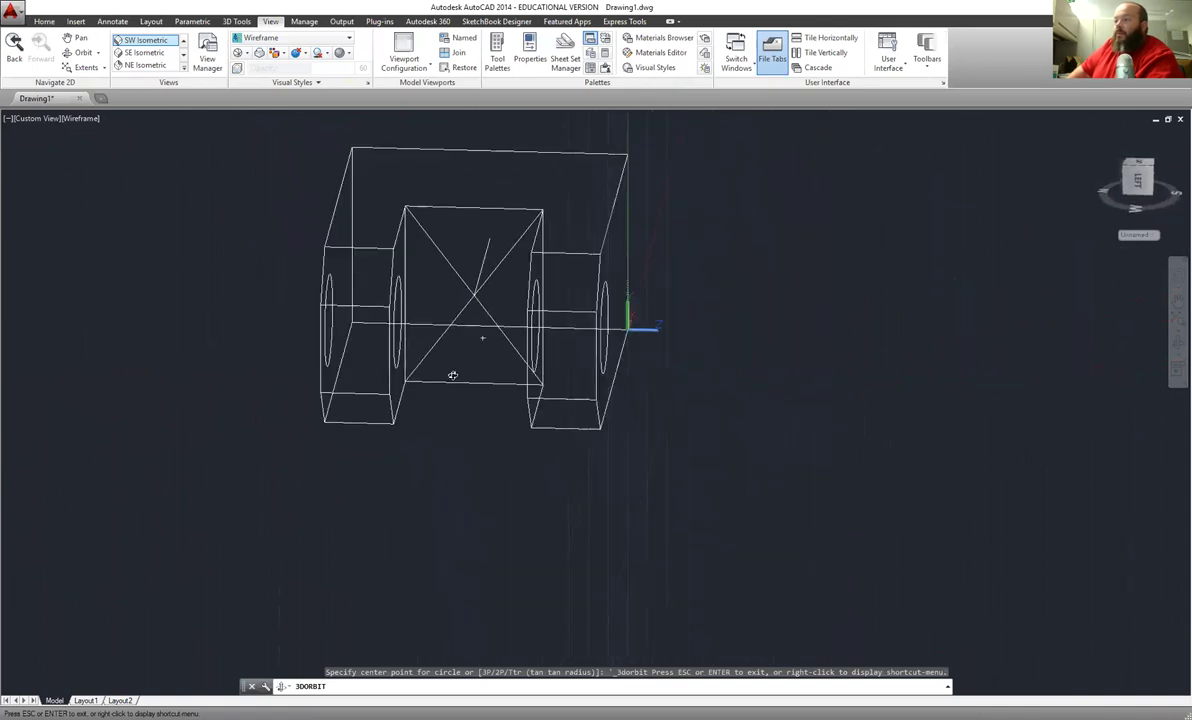
{"action": "left_click", "coordinate": [44, 21]}
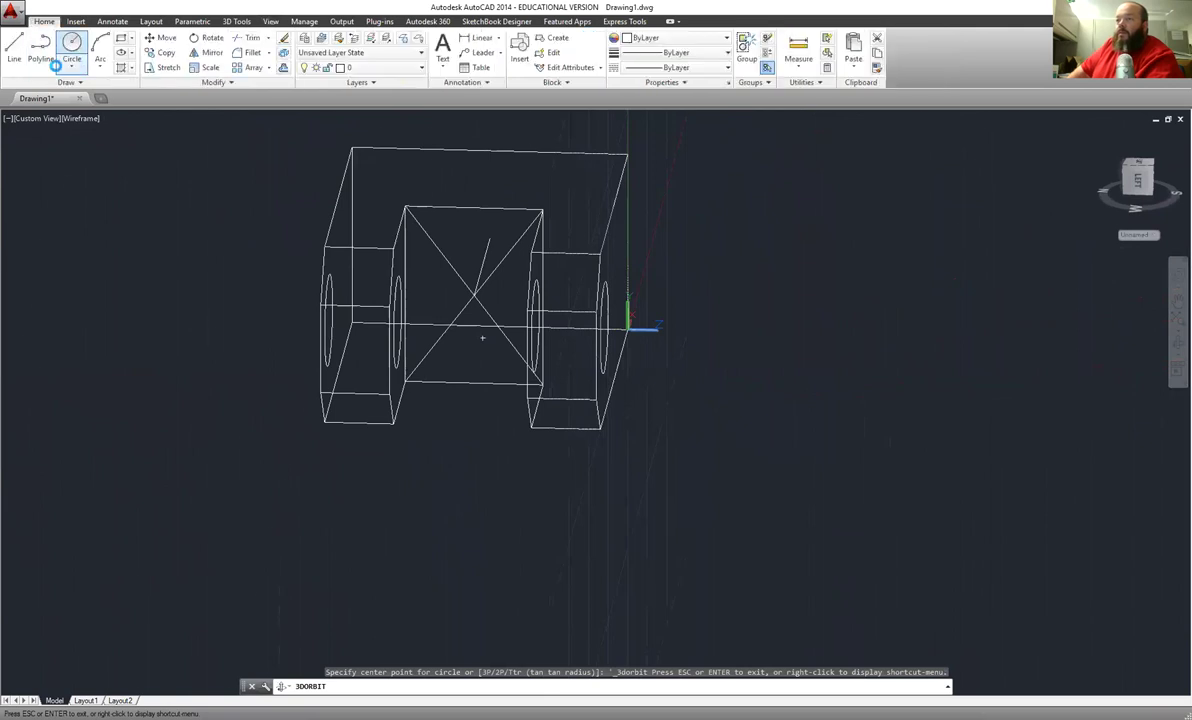
{"action": "left_click", "coordinate": [71, 47]}
{"action": "left_click", "coordinate": [473, 294]}
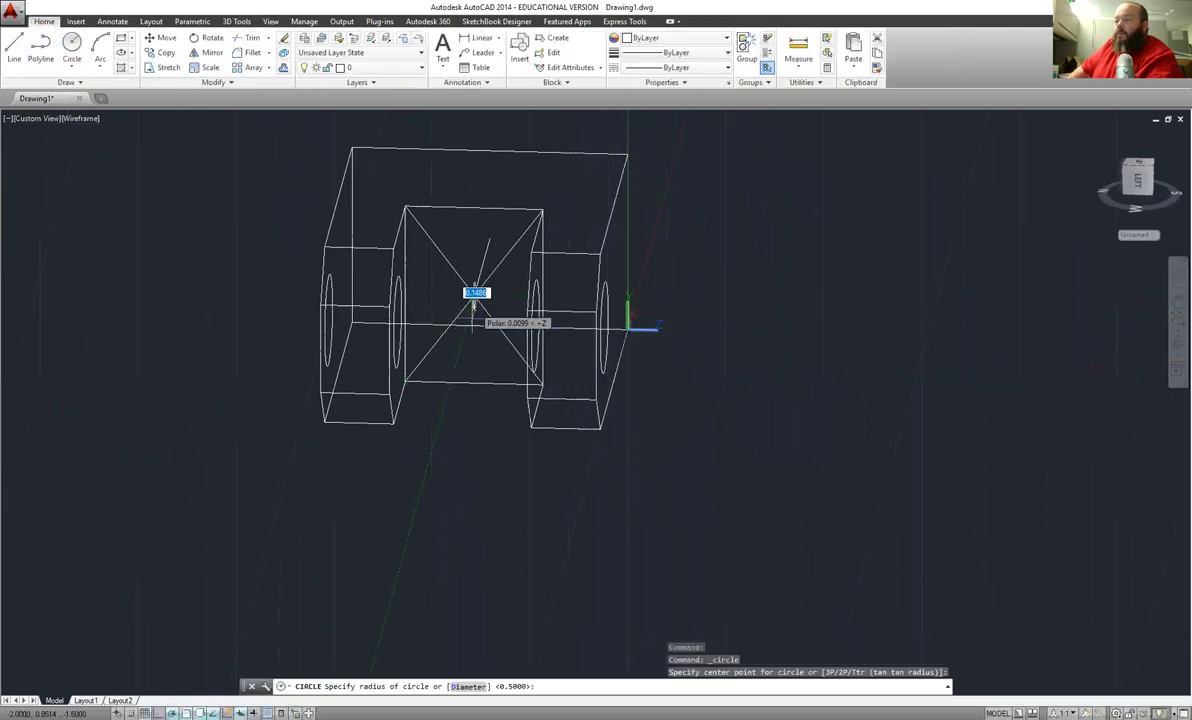
{"action": "key", "text": "Escape"}
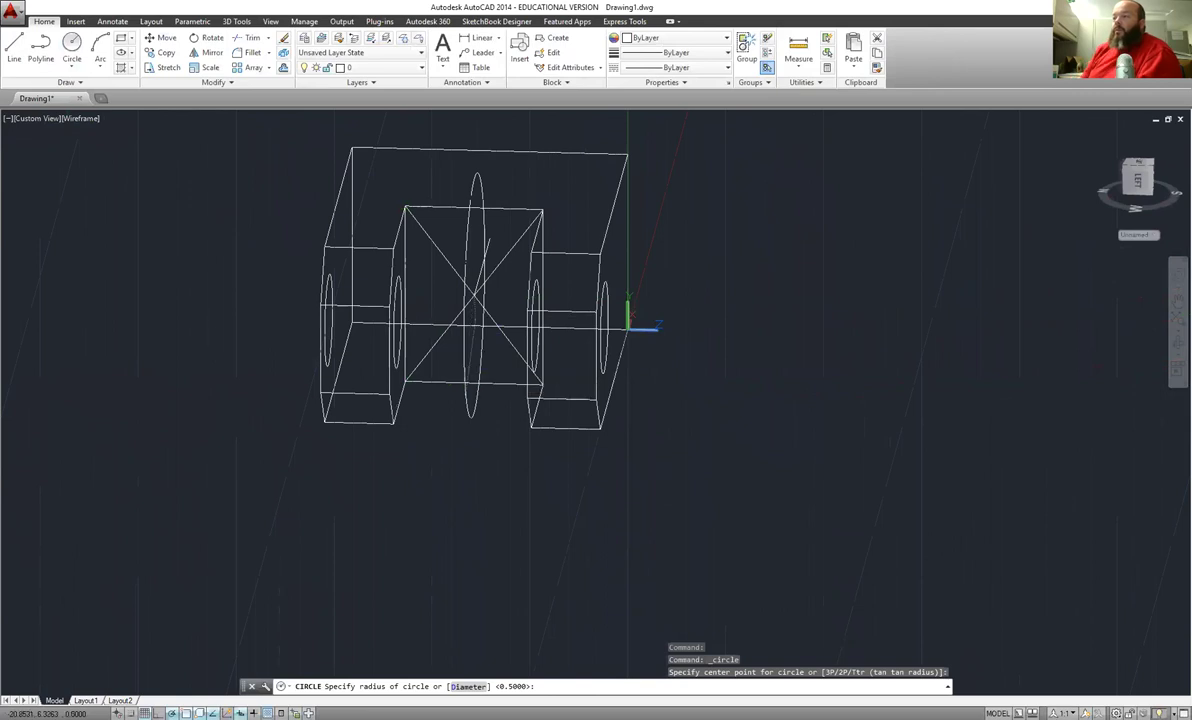
Define a 3-point UCS at the middle face's lower-left corner, X along the bottom edge, Y up
{"action": "left_click", "coordinate": [240, 23]}
{"action": "left_click", "coordinate": [774, 48]}
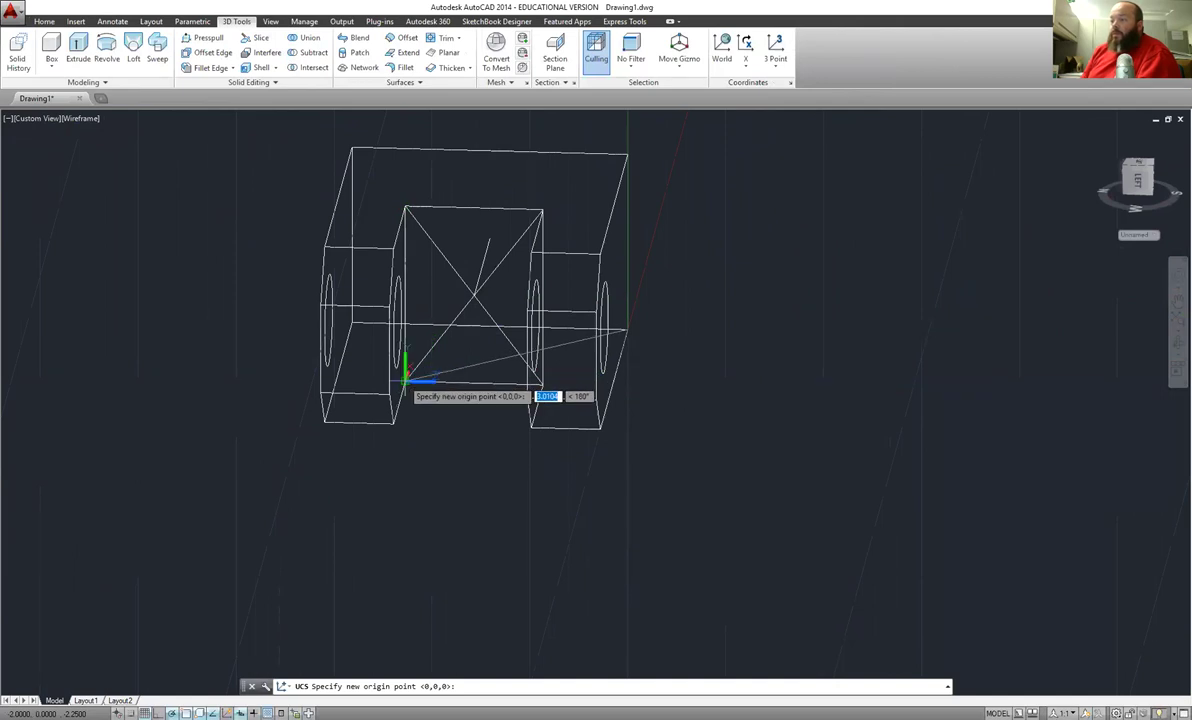
{"action": "left_click", "coordinate": [405, 380]}
{"action": "left_click", "coordinate": [466, 383]}
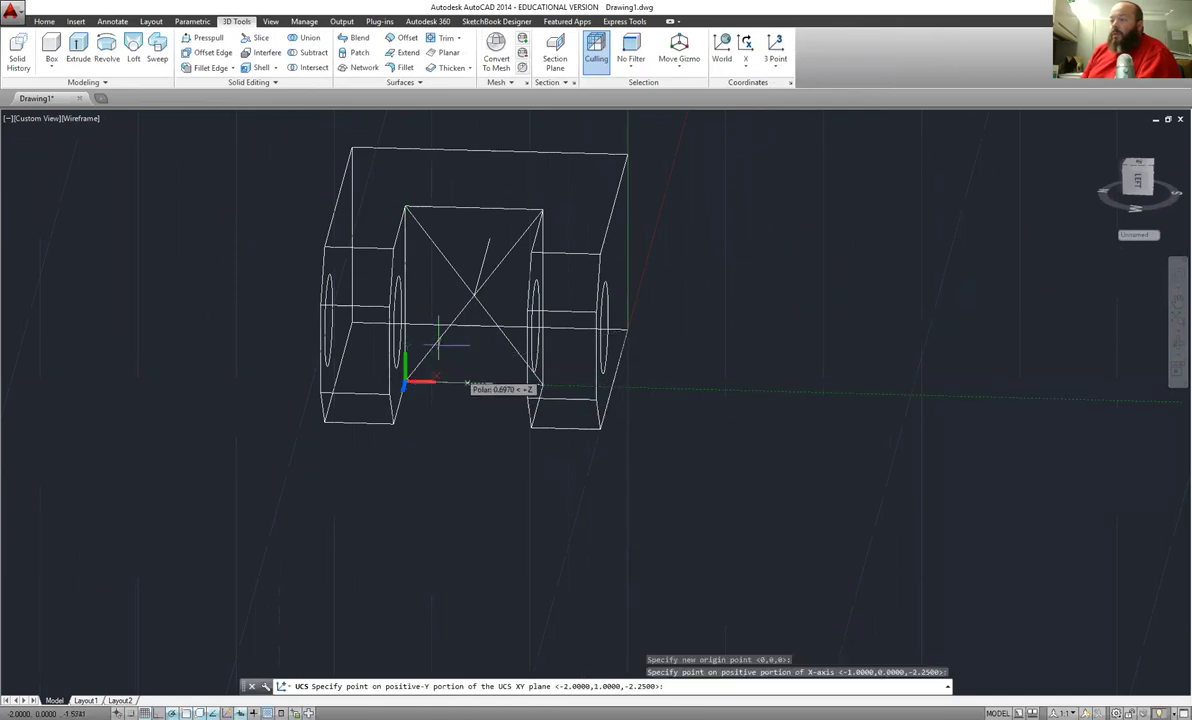
{"action": "left_click", "coordinate": [404, 207]}
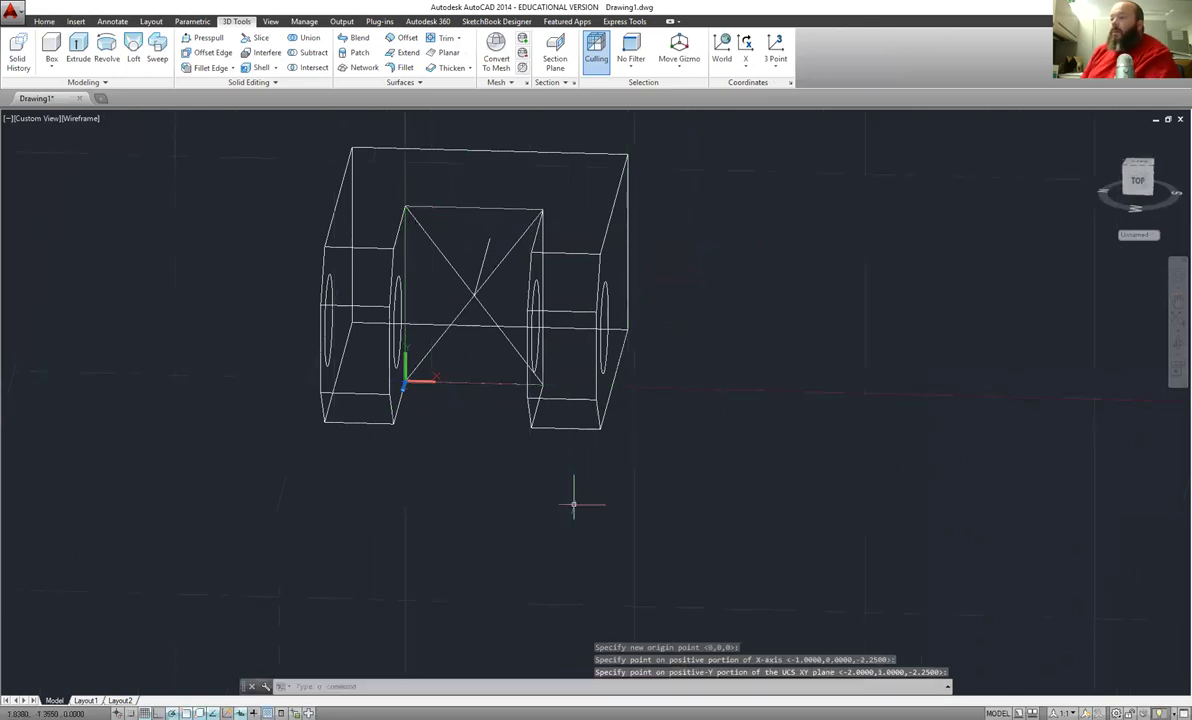
Draw a circle at the cross's intersection, accepting the default diameter
{"action": "left_click", "coordinate": [44, 21]}
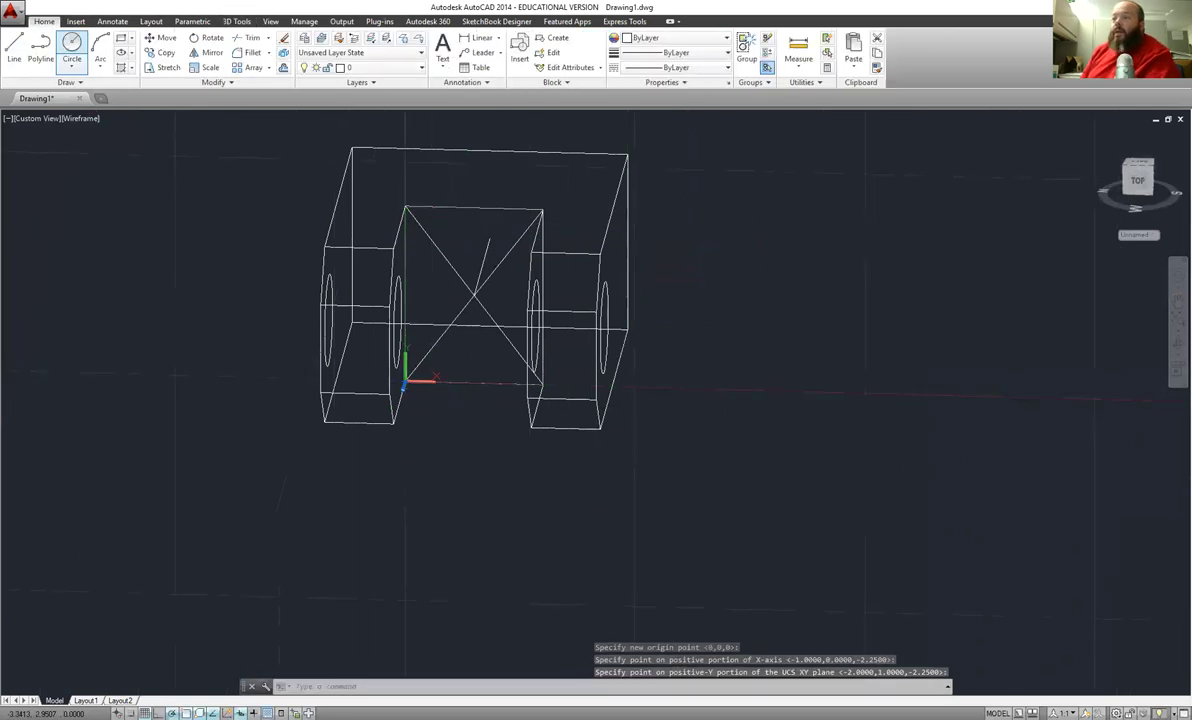
{"action": "left_click", "coordinate": [71, 48]}
{"action": "left_click", "coordinate": [473, 295]}
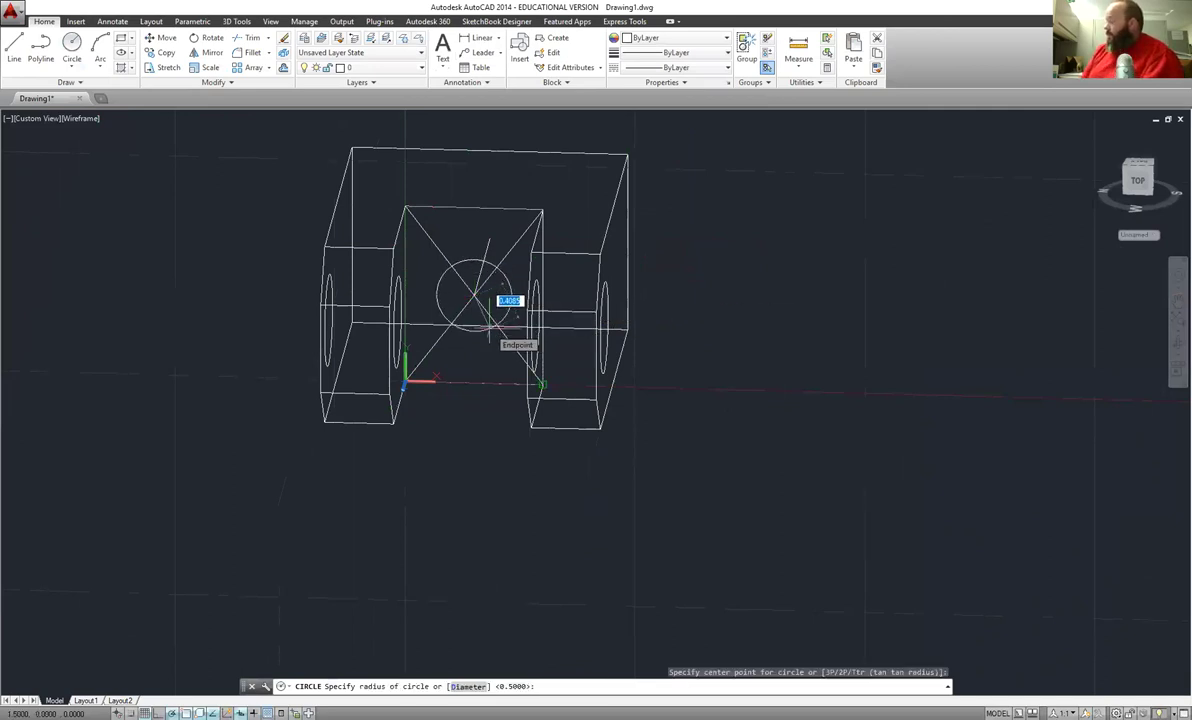
{"action": "type", "text": "d"}
{"action": "key", "text": "Return"}
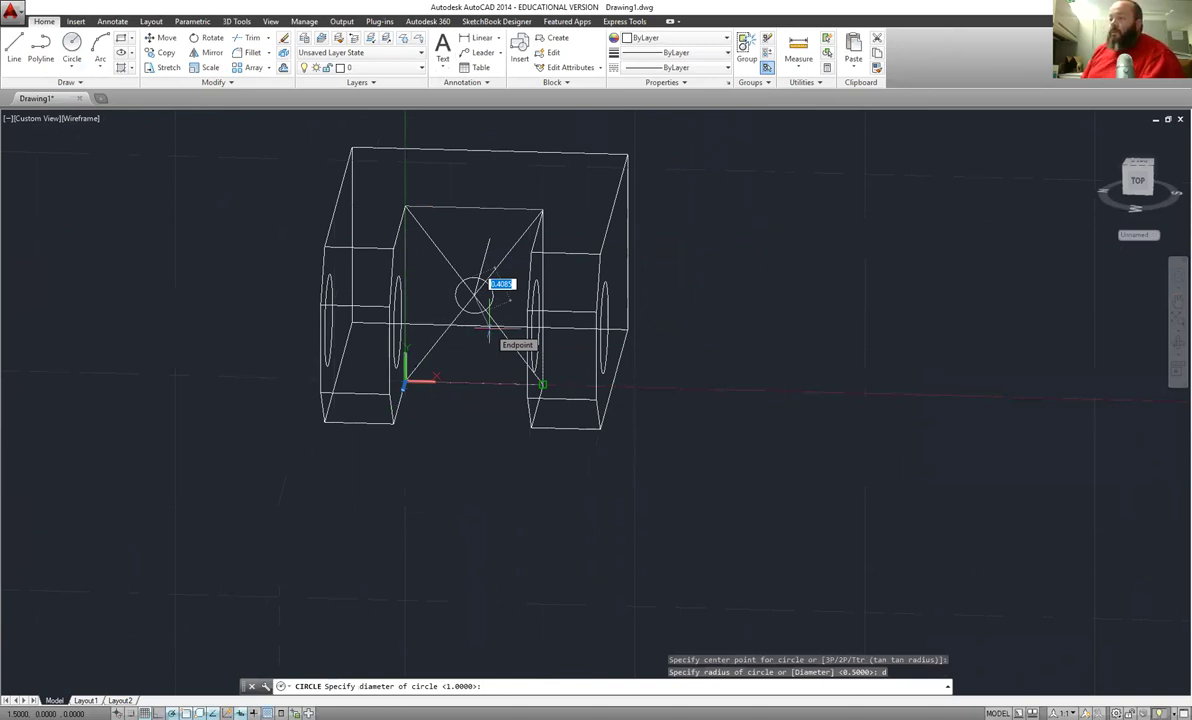
{"action": "key", "text": "Return"}
Copy the circle from its centre to a point just above it
{"action": "left_click", "coordinate": [162, 52]}
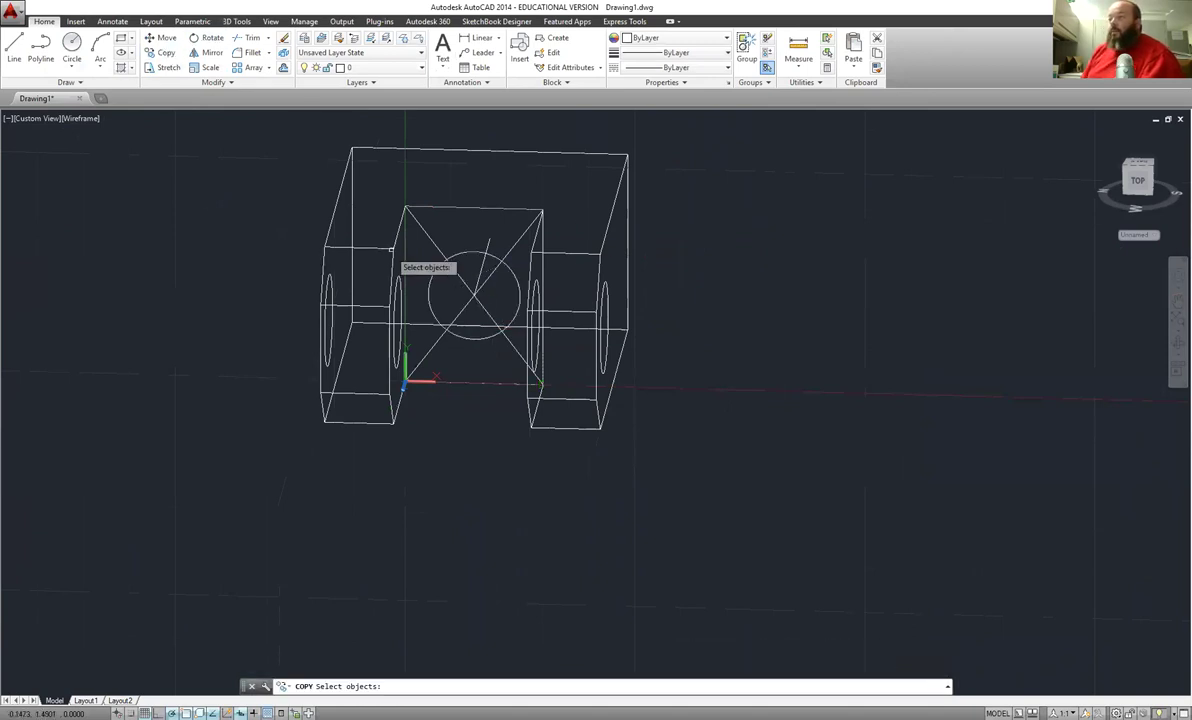
{"action": "left_click", "coordinate": [474, 250]}
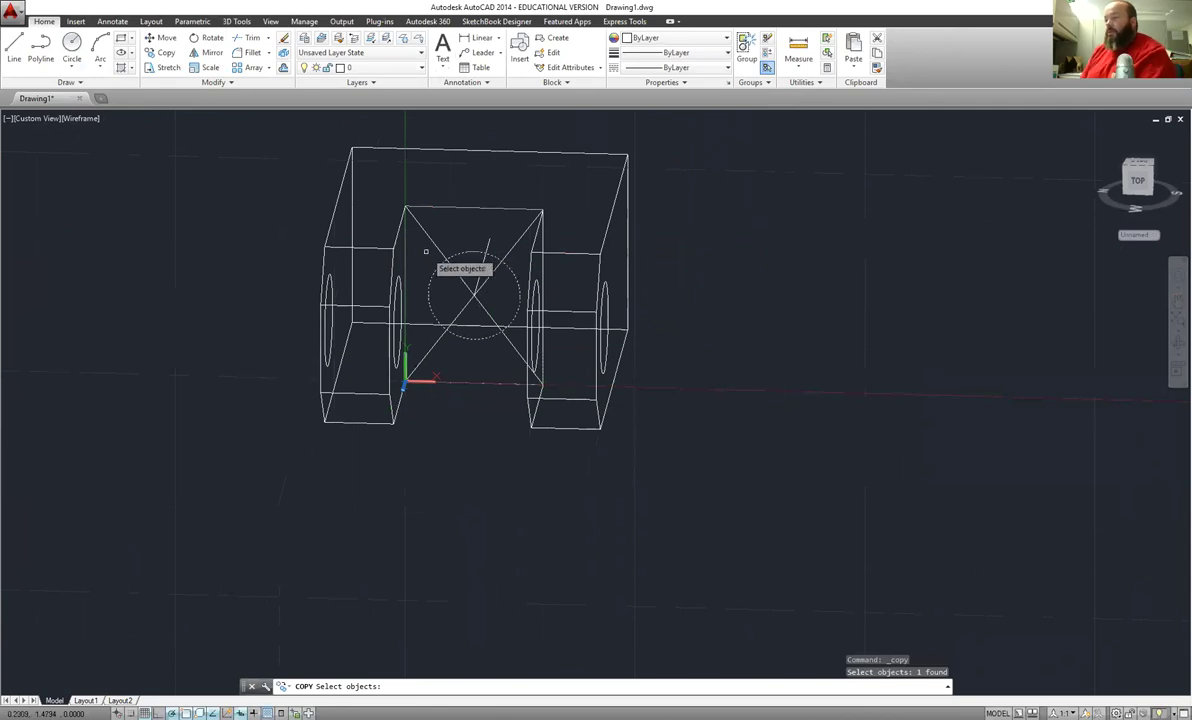
{"action": "key", "text": "Return"}
{"action": "left_click", "coordinate": [474, 295]}
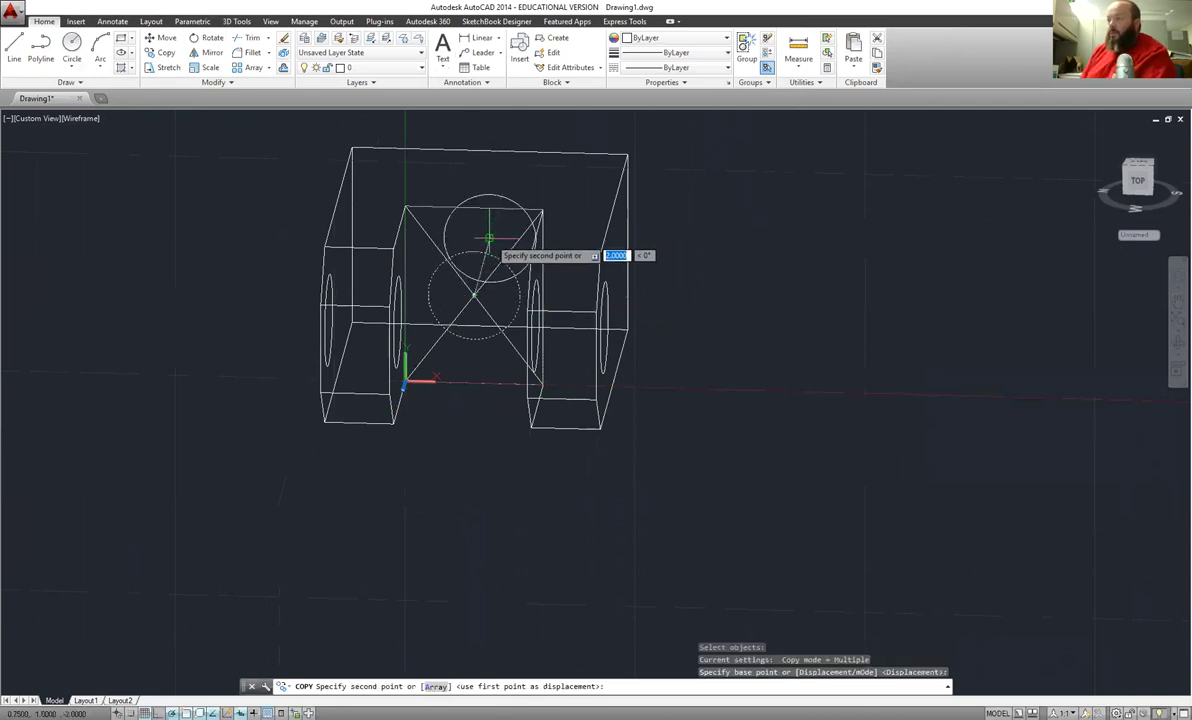
{"action": "left_click", "coordinate": [489, 239]}
{"action": "key", "text": "Return"}
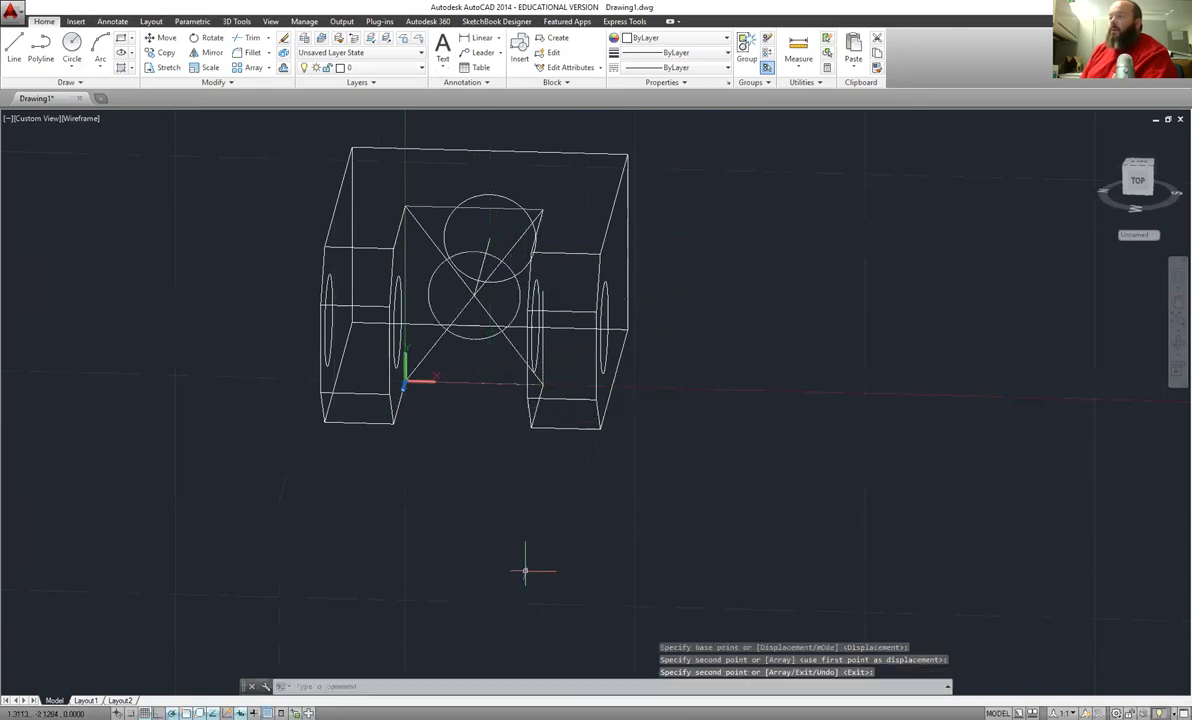
{"action": "left_click", "coordinate": [432, 248]}
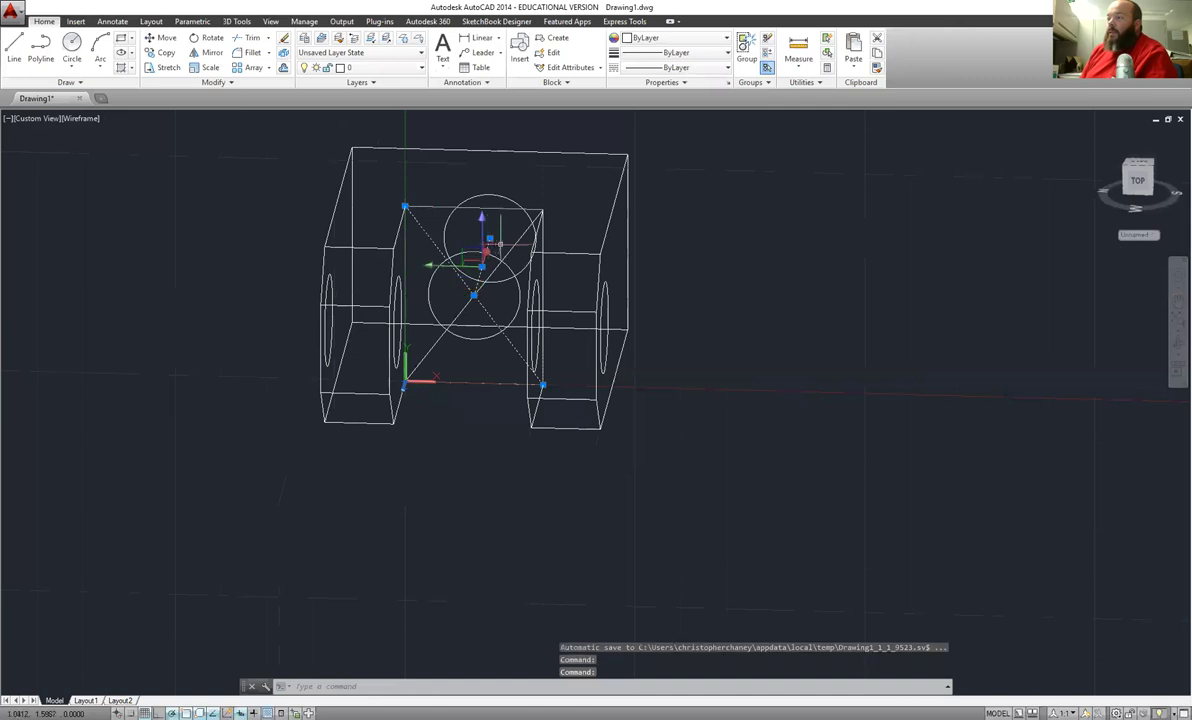
Delete the diagonal construction lines and switch to SW Isometric view
{"action": "left_click", "coordinate": [501, 262]}
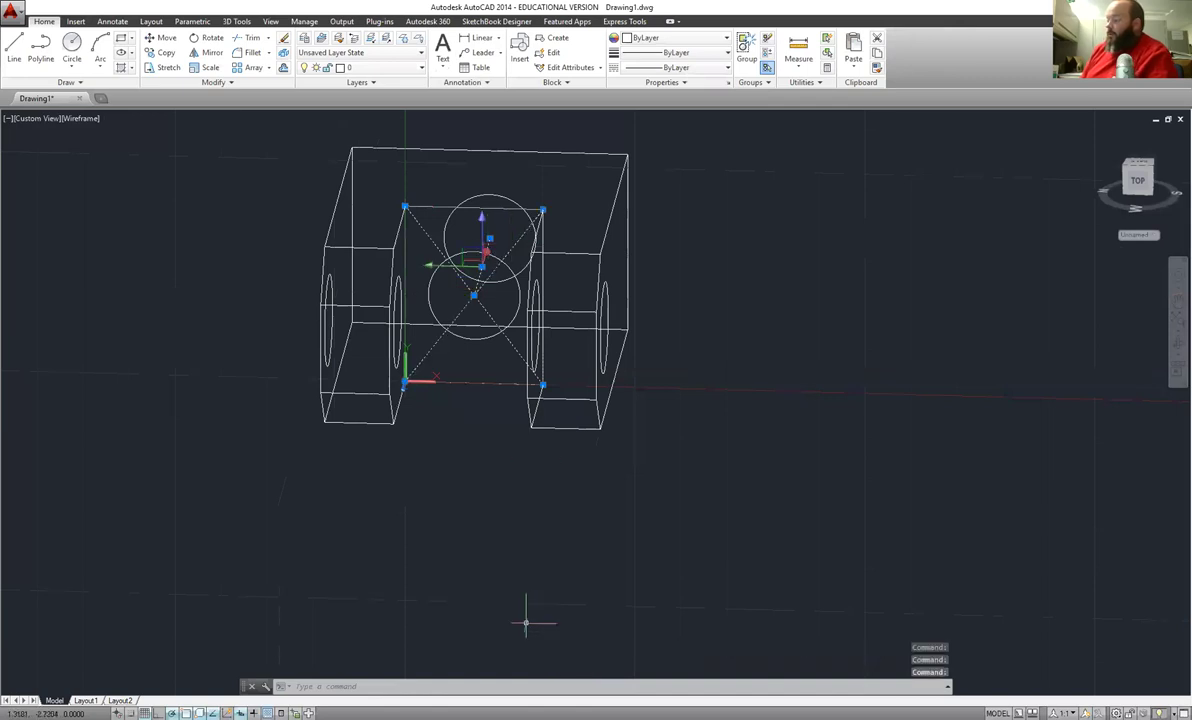
{"action": "key", "text": "Delete"}
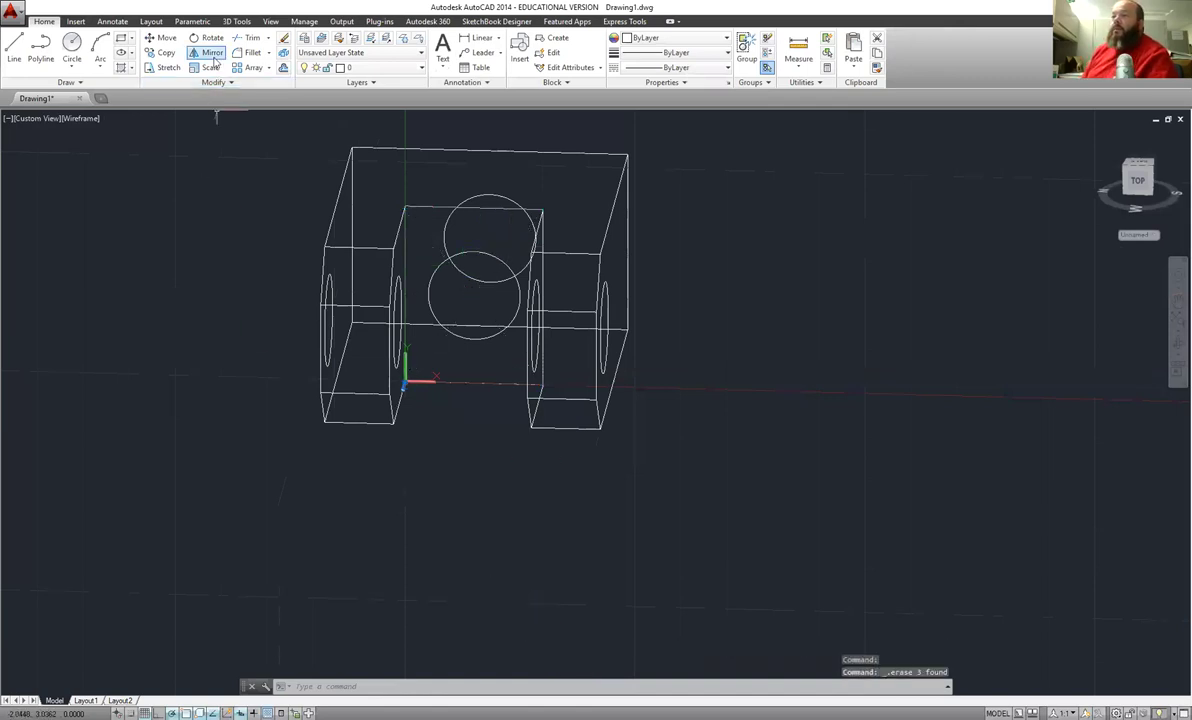
{"action": "left_click", "coordinate": [270, 22]}
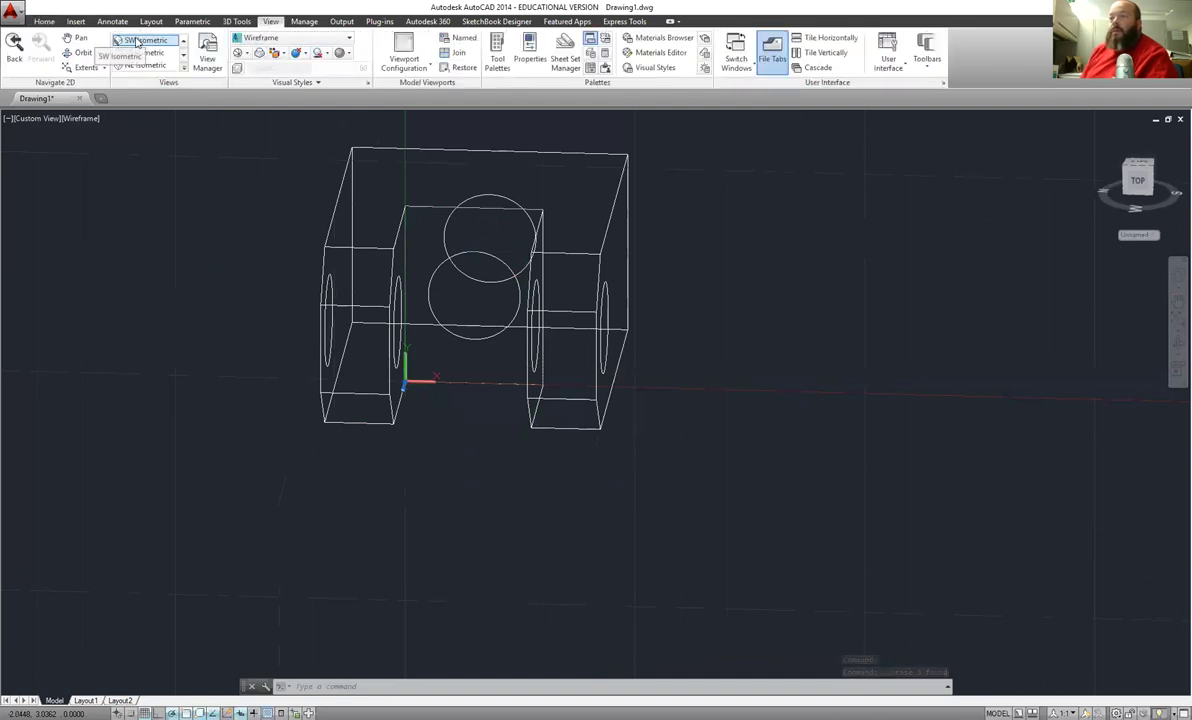
{"action": "left_click", "coordinate": [136, 41]}
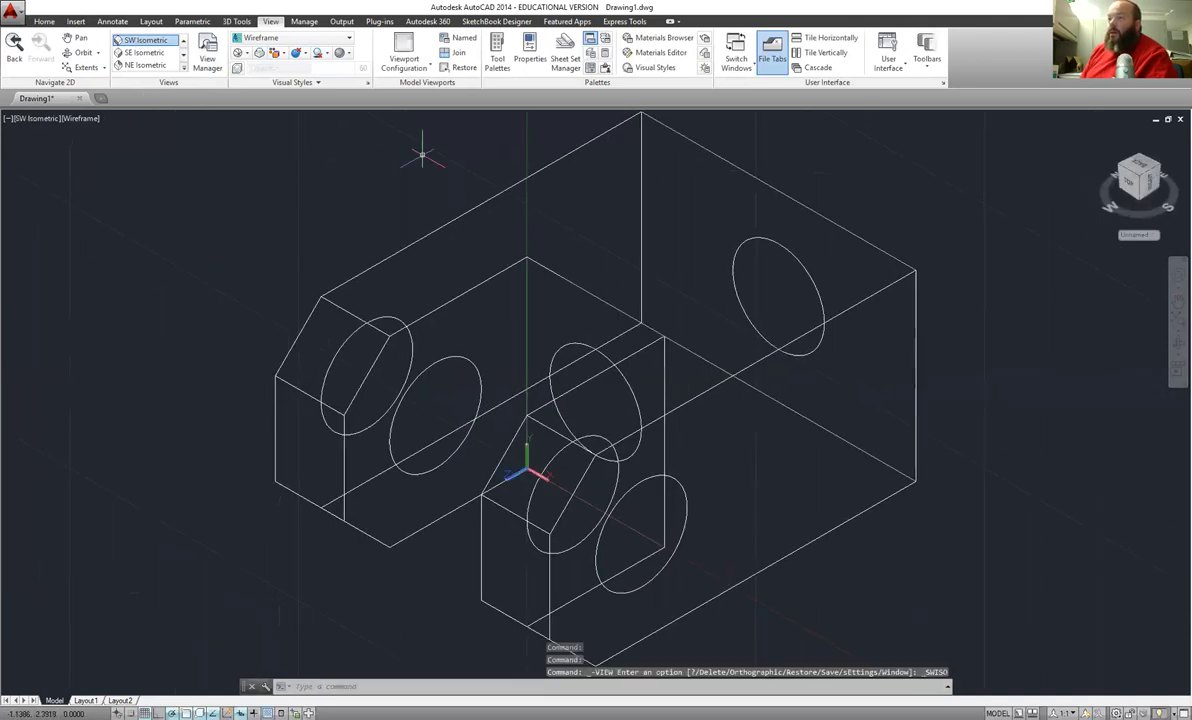
Reset the coordinate system to World UCS
{"action": "left_click", "coordinate": [44, 21]}
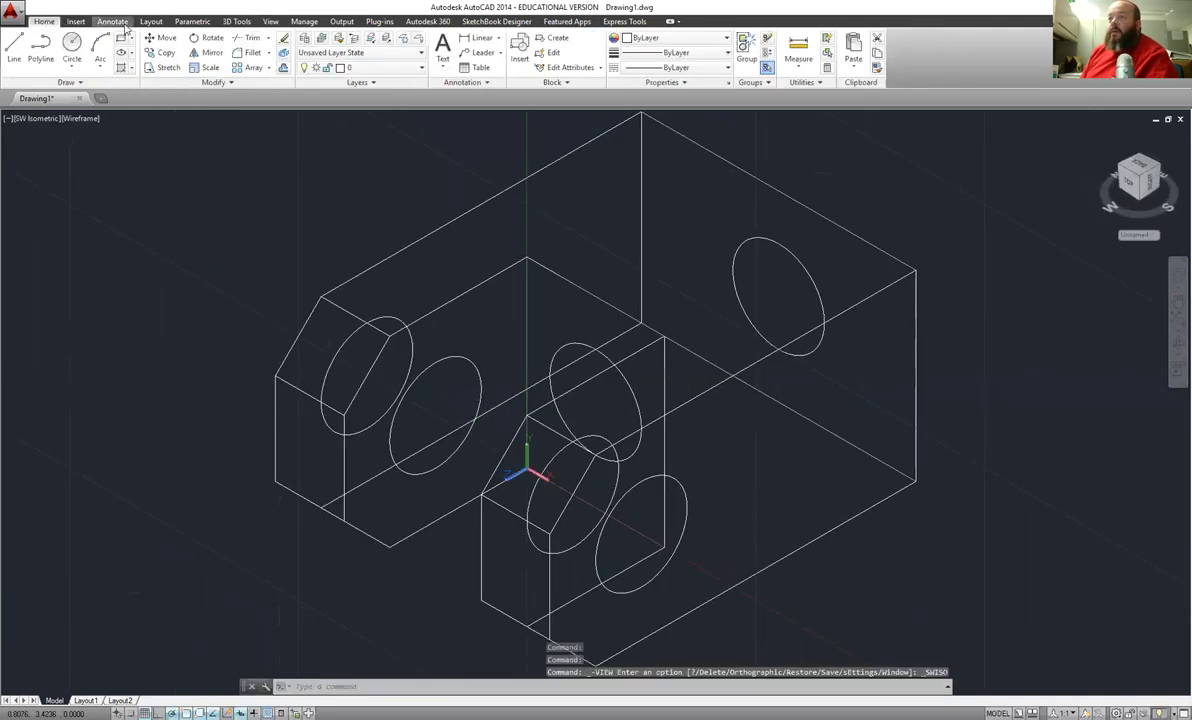
{"action": "left_click", "coordinate": [237, 22]}
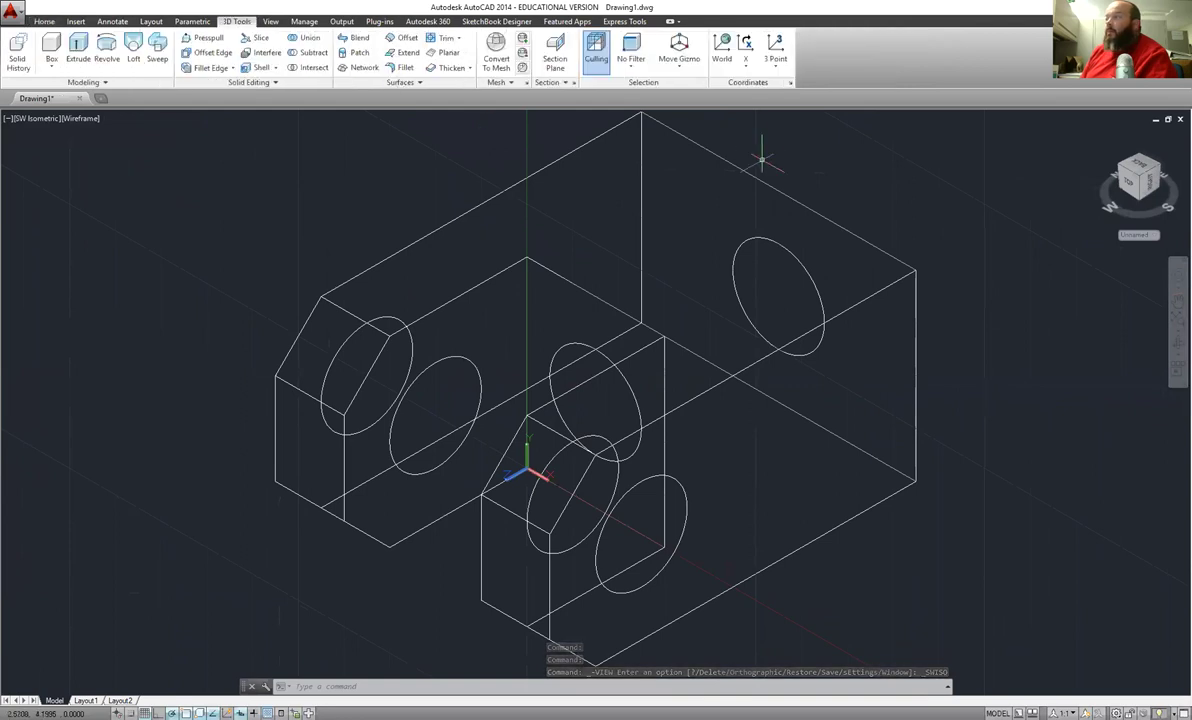
{"action": "left_click", "coordinate": [722, 50]}
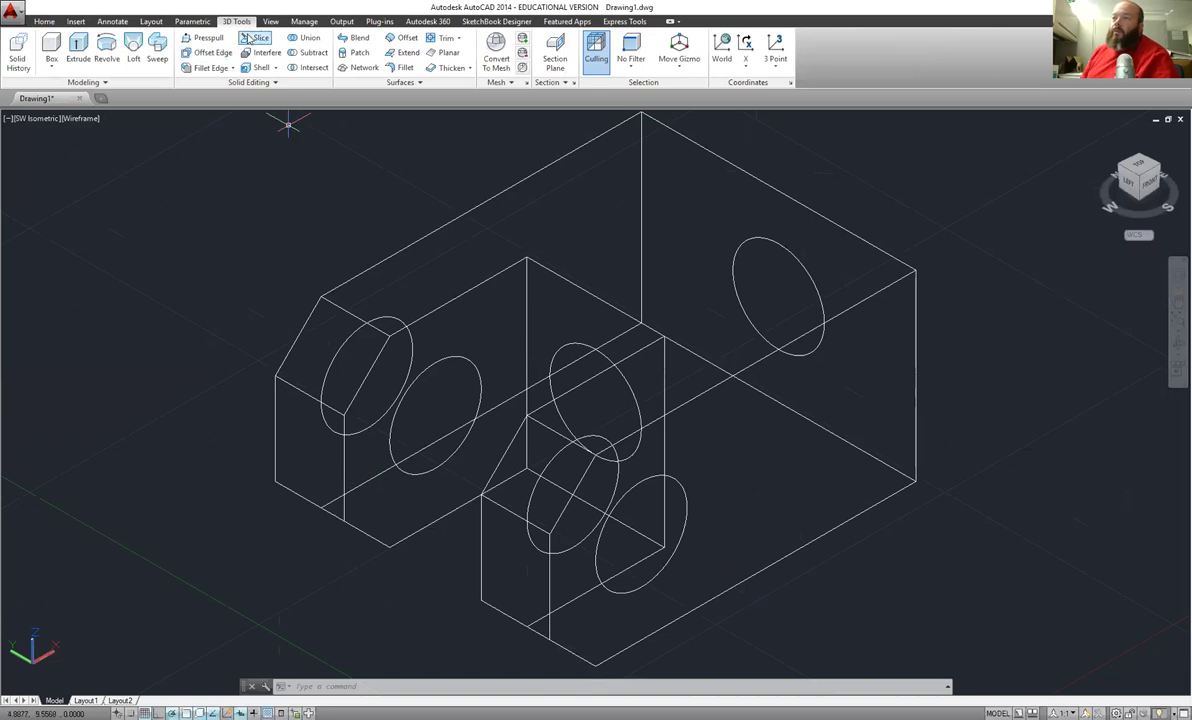
{"action": "left_click", "coordinate": [270, 21]}
{"action": "left_click", "coordinate": [76, 52]}
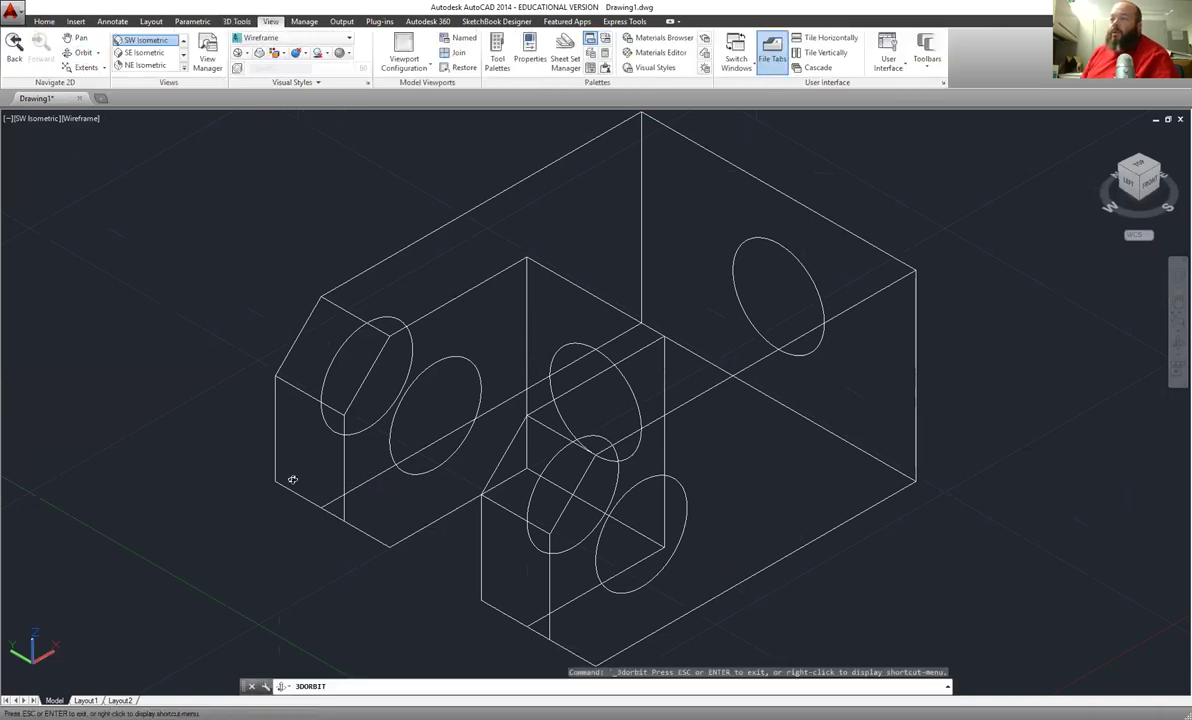
{"action": "mouse_move", "coordinate": [328, 477]}
{"action": "left_mouse_down"}
{"action": "mouse_move", "coordinate": [420, 420]}
{"action": "mouse_move", "coordinate": [460, 375]}
{"action": "mouse_move", "coordinate": [589, 414]}
{"action": "mouse_move", "coordinate": [620, 413]}
{"action": "mouse_move", "coordinate": [649, 391]}
{"action": "mouse_move", "coordinate": [362, 481]}
{"action": "mouse_move", "coordinate": [317, 457]}
{"action": "left_mouse_up"}
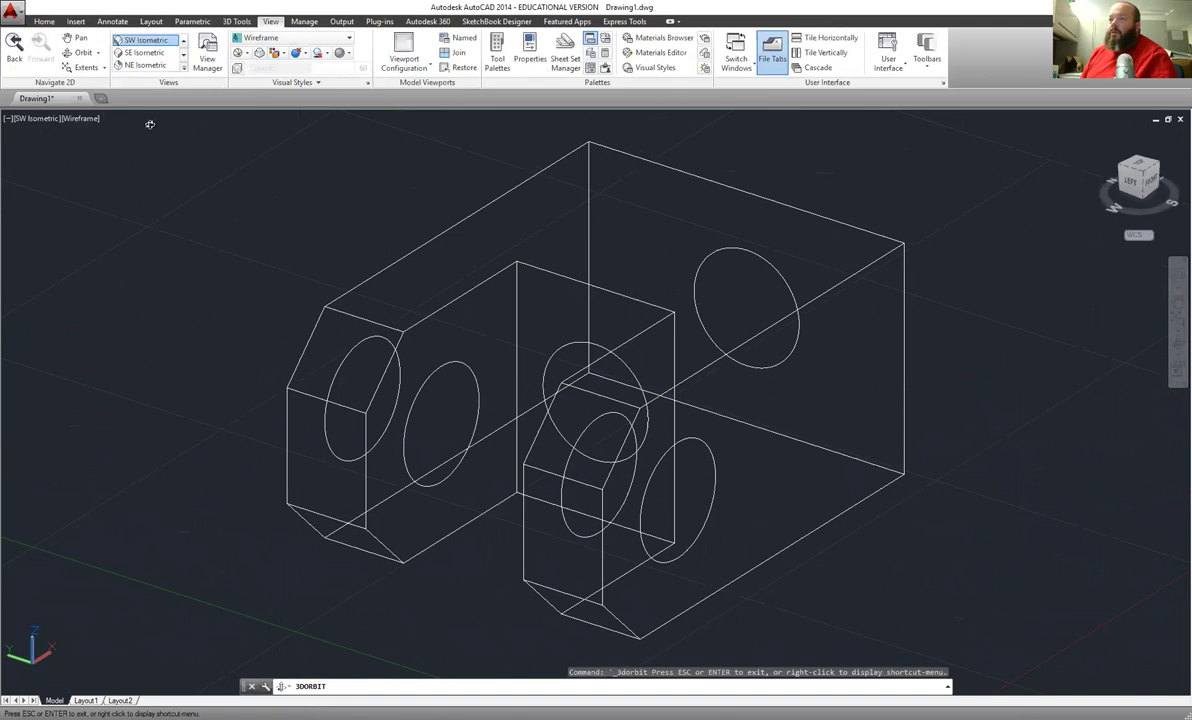
{"action": "left_click", "coordinate": [150, 45]}
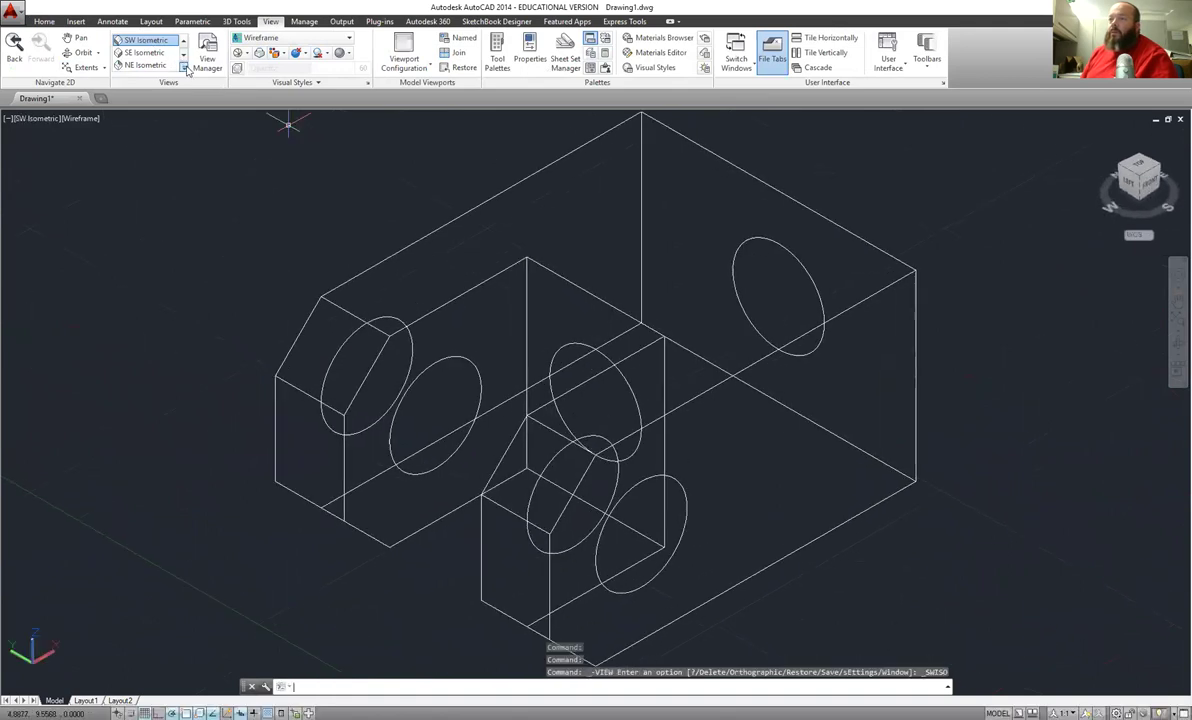
{"action": "left_click", "coordinate": [184, 67]}
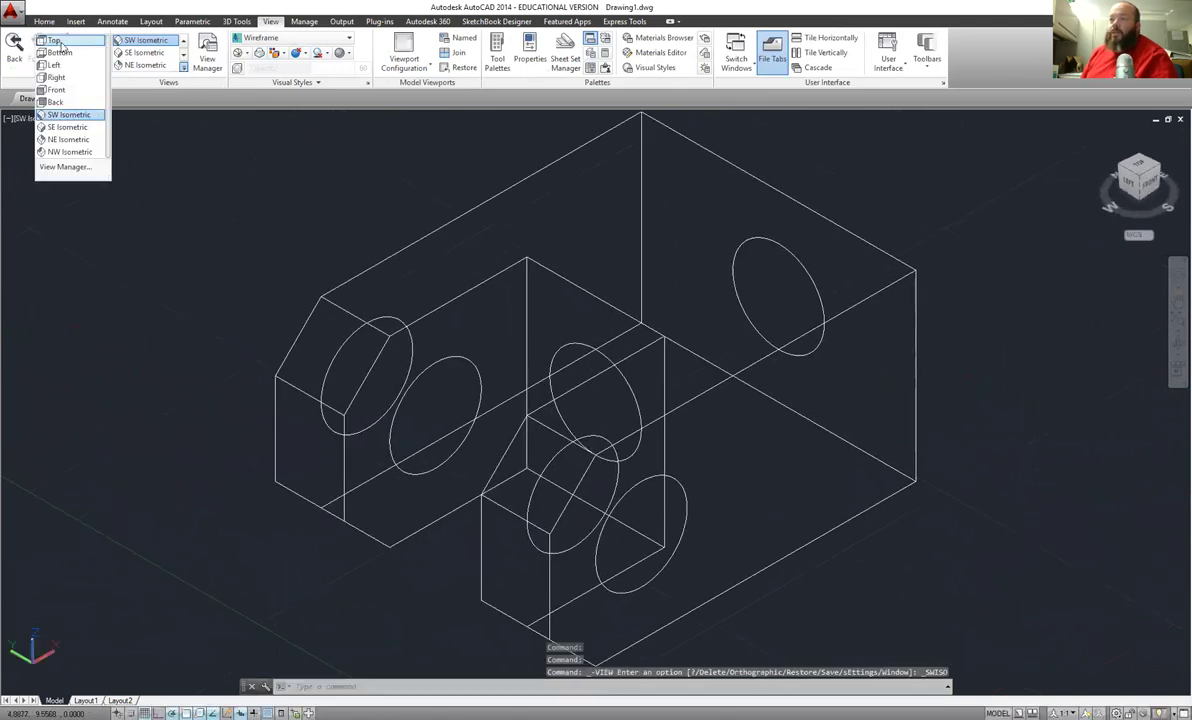
{"action": "left_click", "coordinate": [55, 41]}
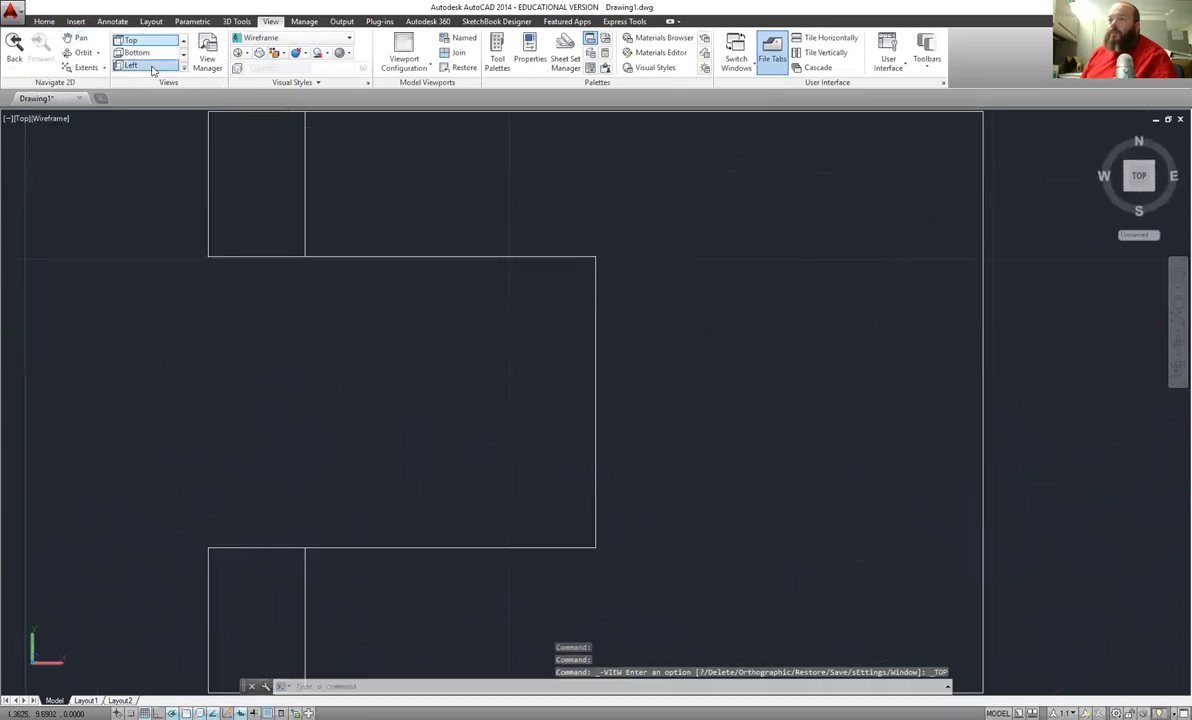
{"action": "left_click", "coordinate": [140, 65]}
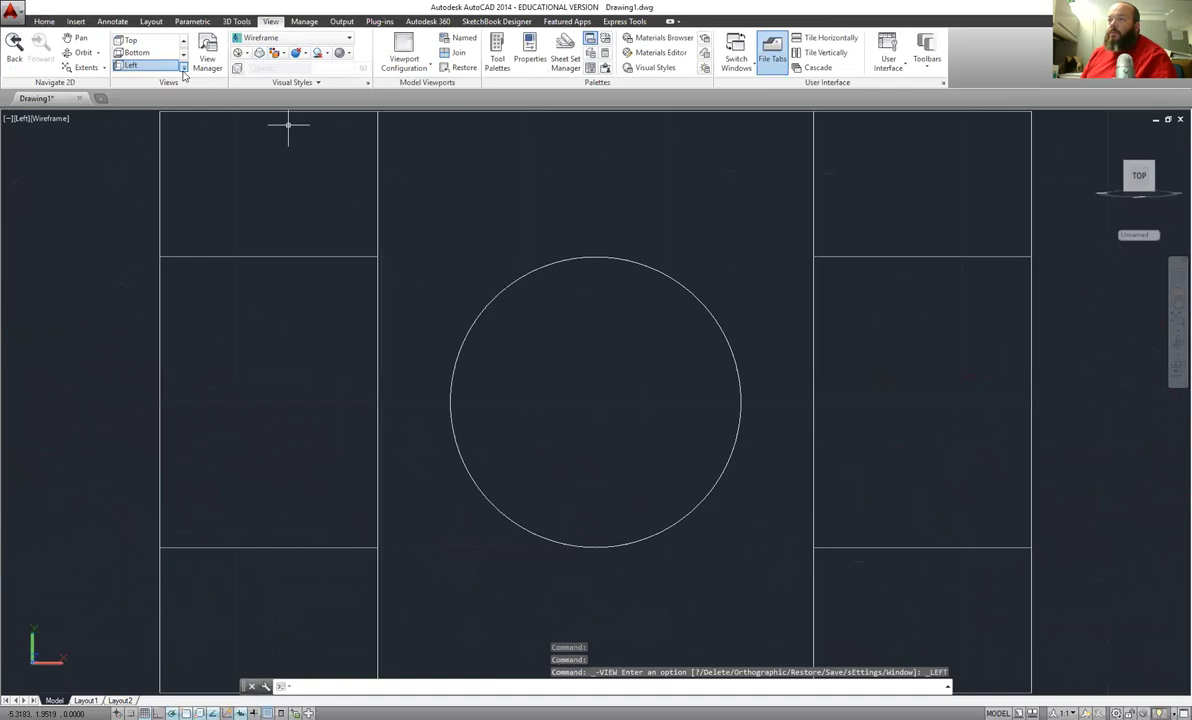
{"action": "left_click", "coordinate": [183, 67]}
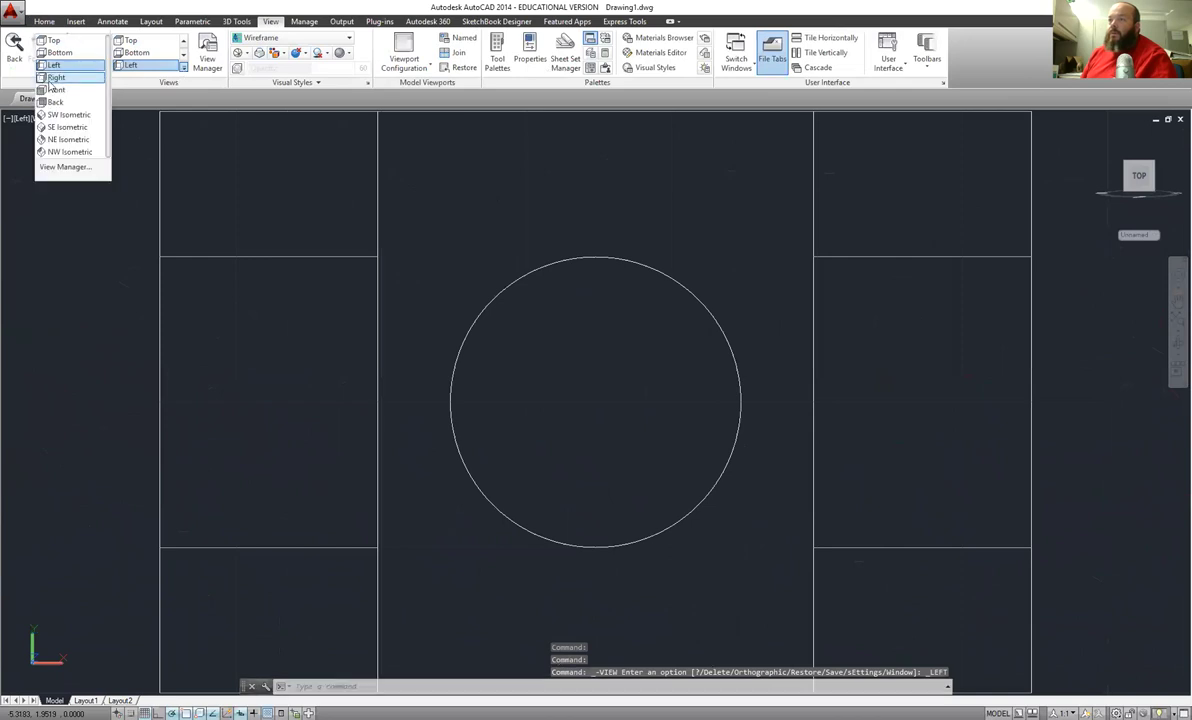
{"action": "left_click", "coordinate": [52, 78]}
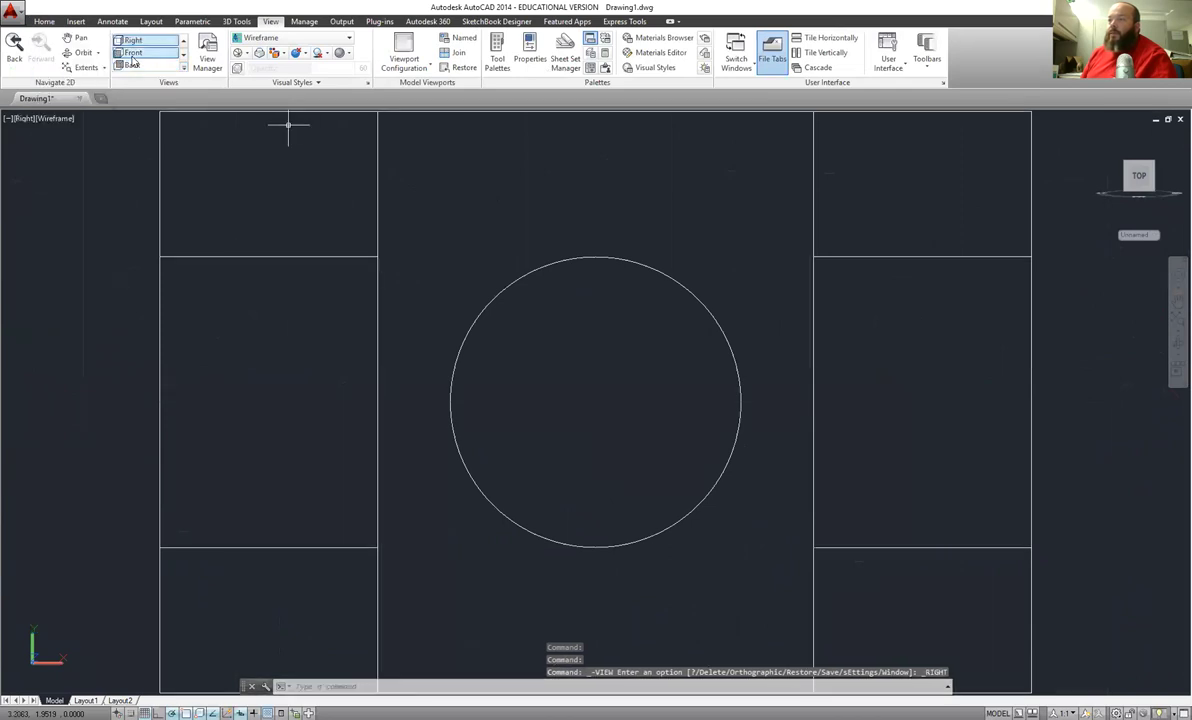
{"action": "left_click", "coordinate": [133, 58]}
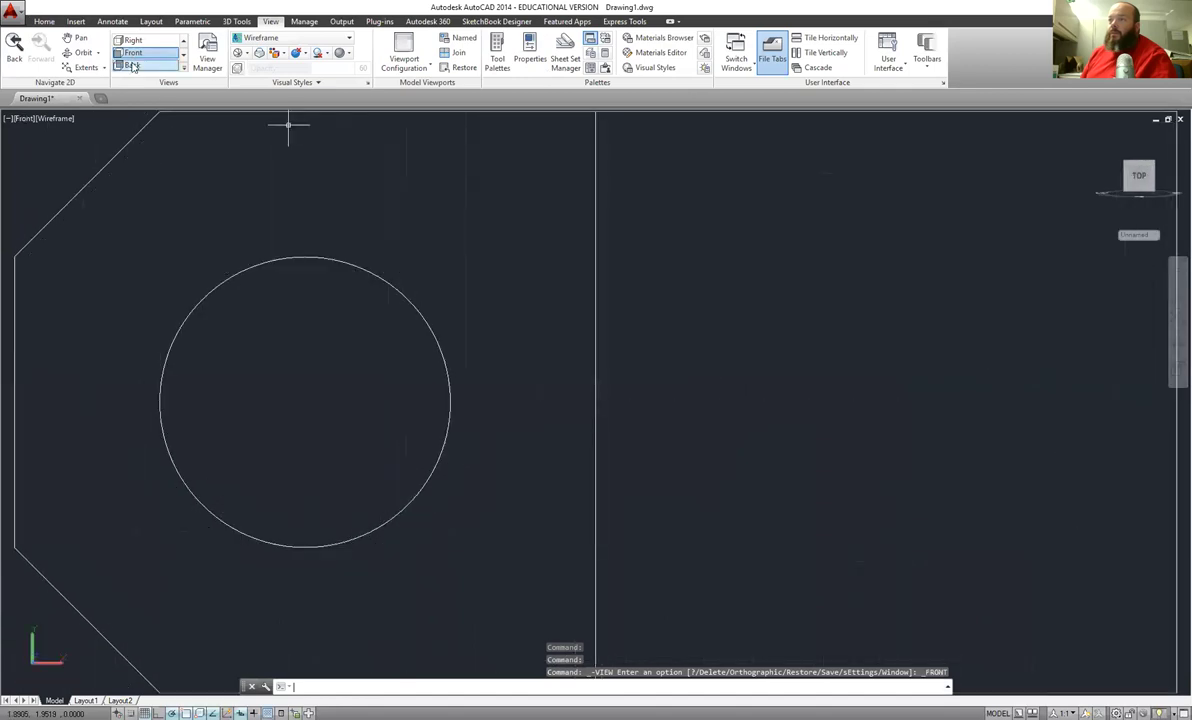
{"action": "left_click", "coordinate": [132, 66]}
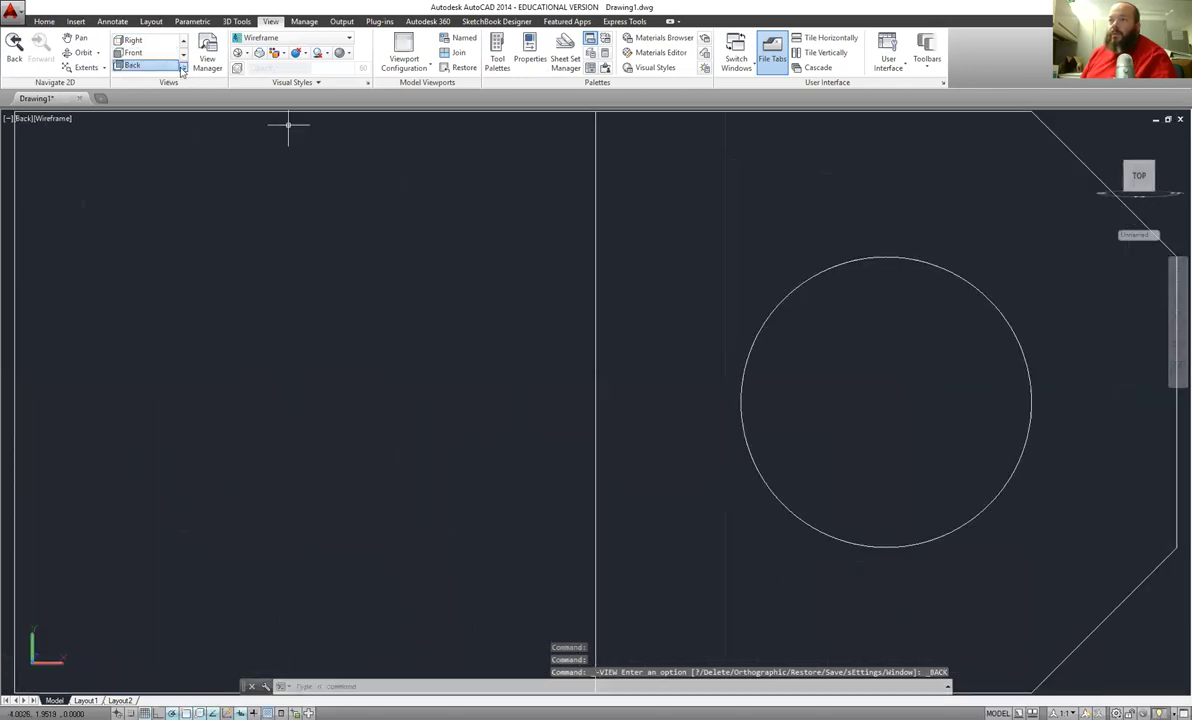
{"action": "left_click", "coordinate": [182, 65]}
{"action": "left_click", "coordinate": [64, 115]}
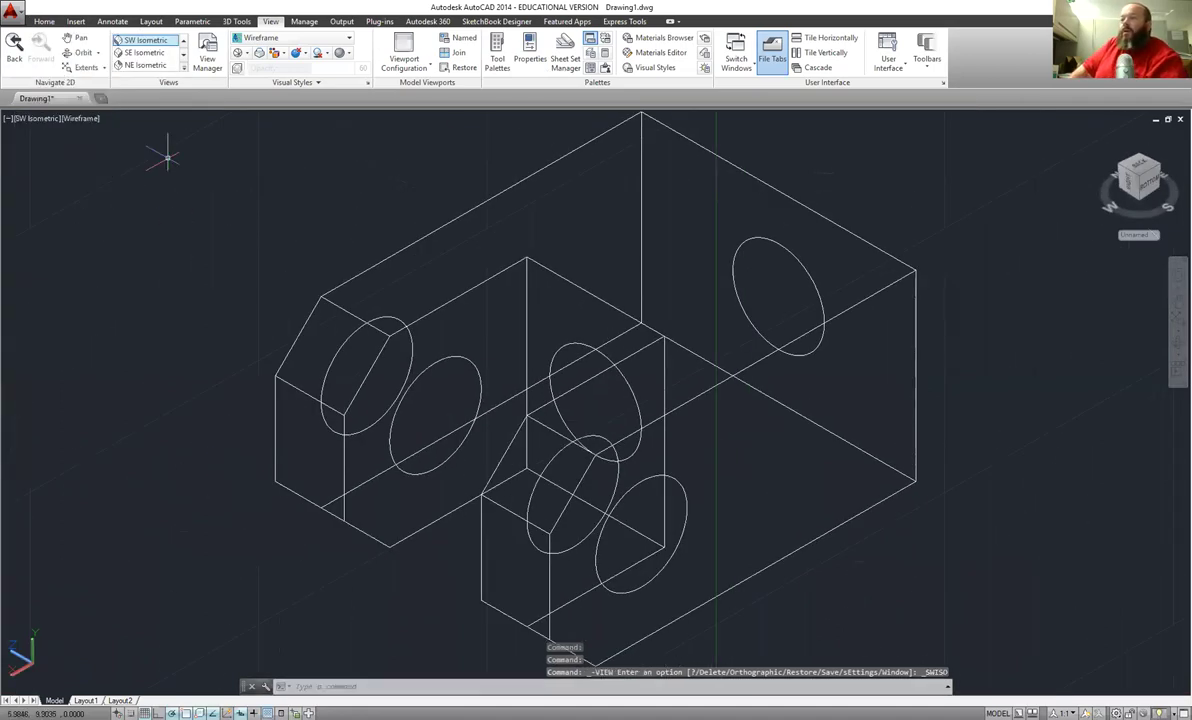
Reset the UCS to World from the 3D Tools Coordinates panel, keeping the SW isometric view
{"action": "left_click", "coordinate": [44, 21]}
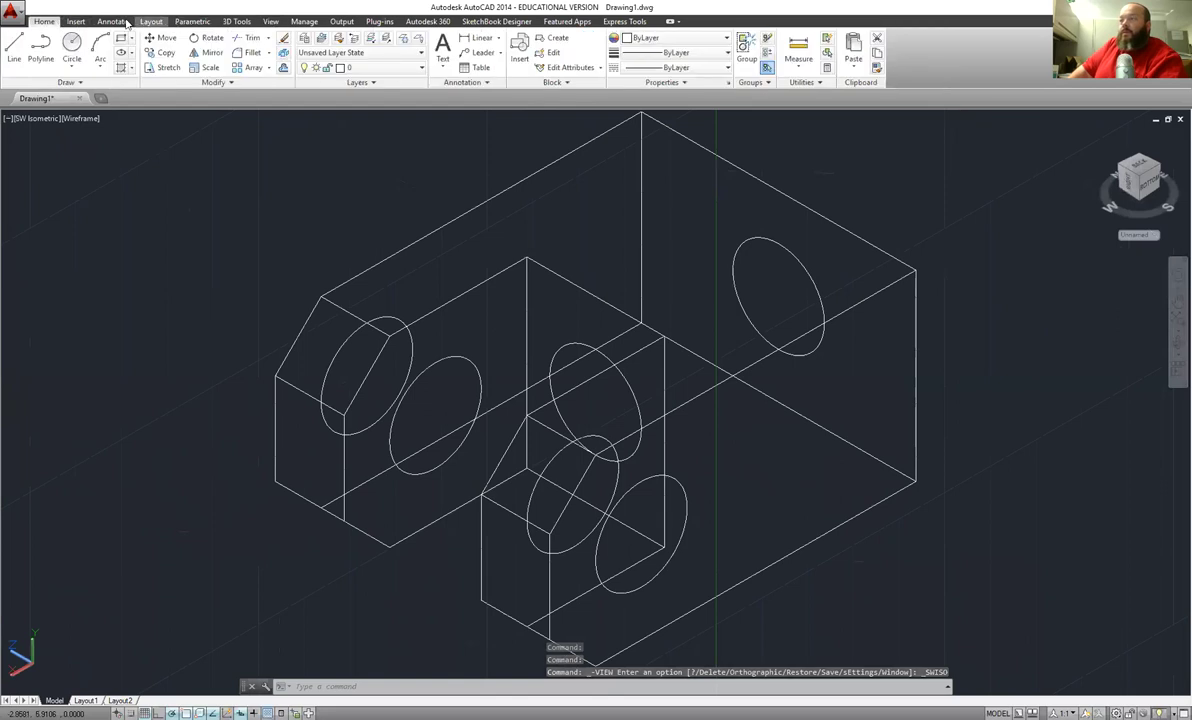
{"action": "left_click", "coordinate": [233, 21]}
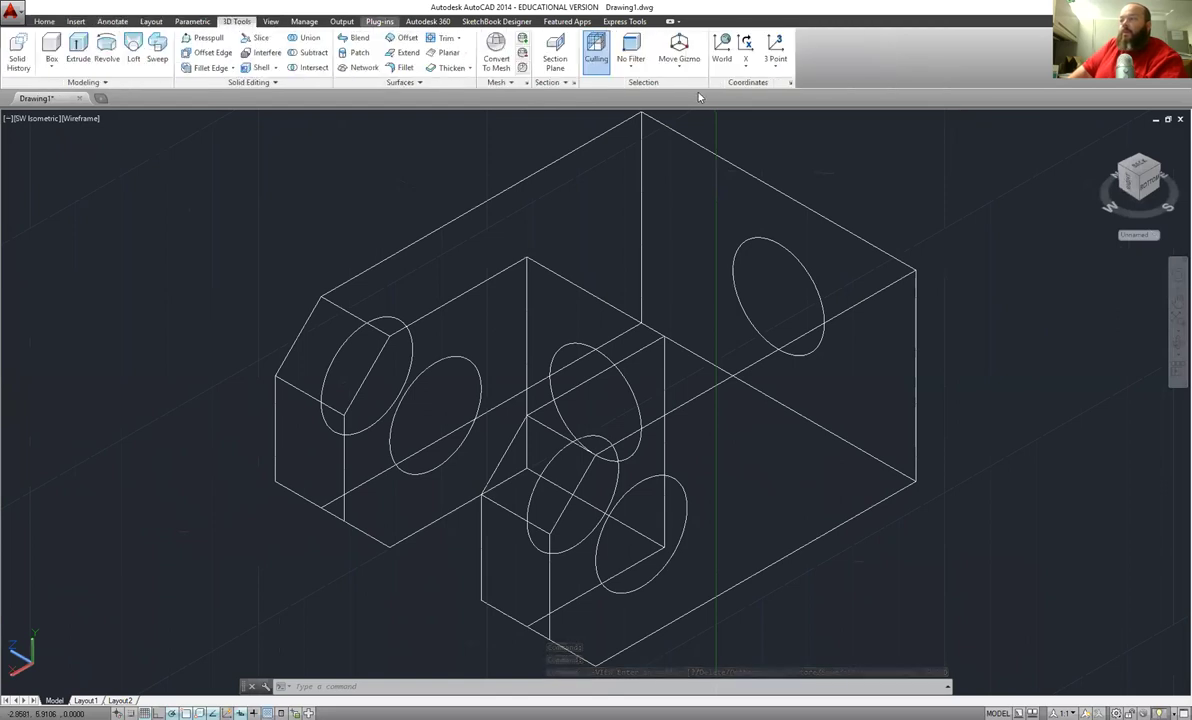
{"action": "left_click", "coordinate": [722, 56]}
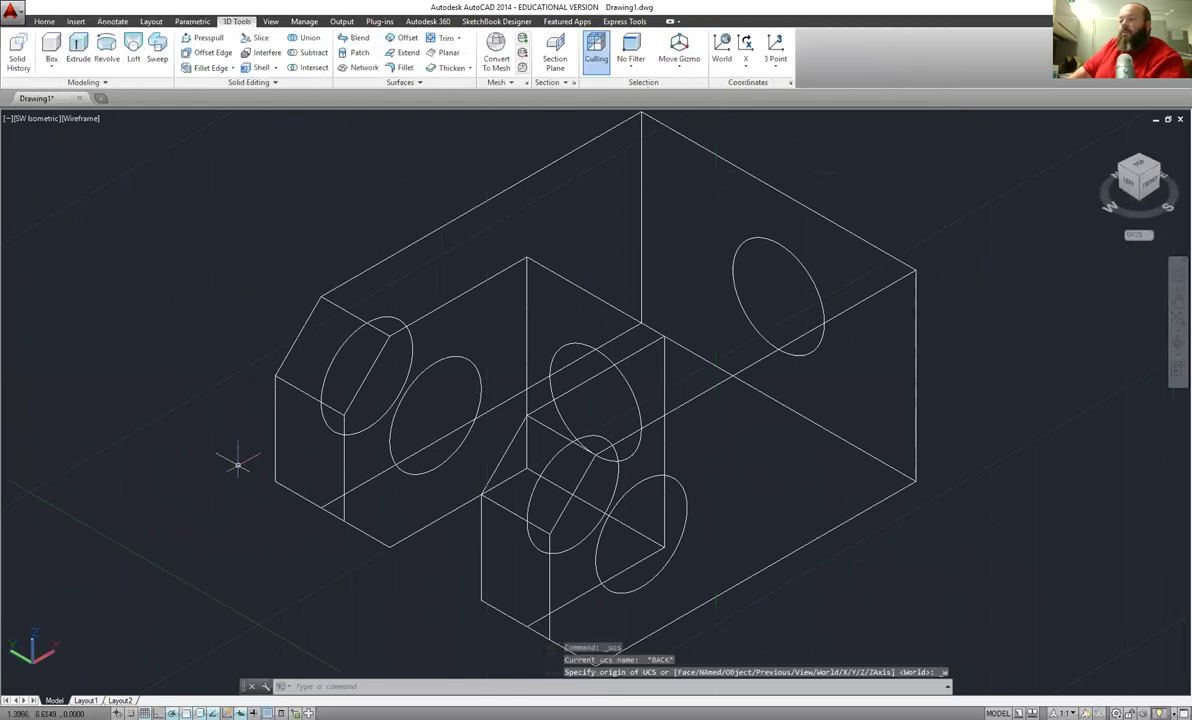